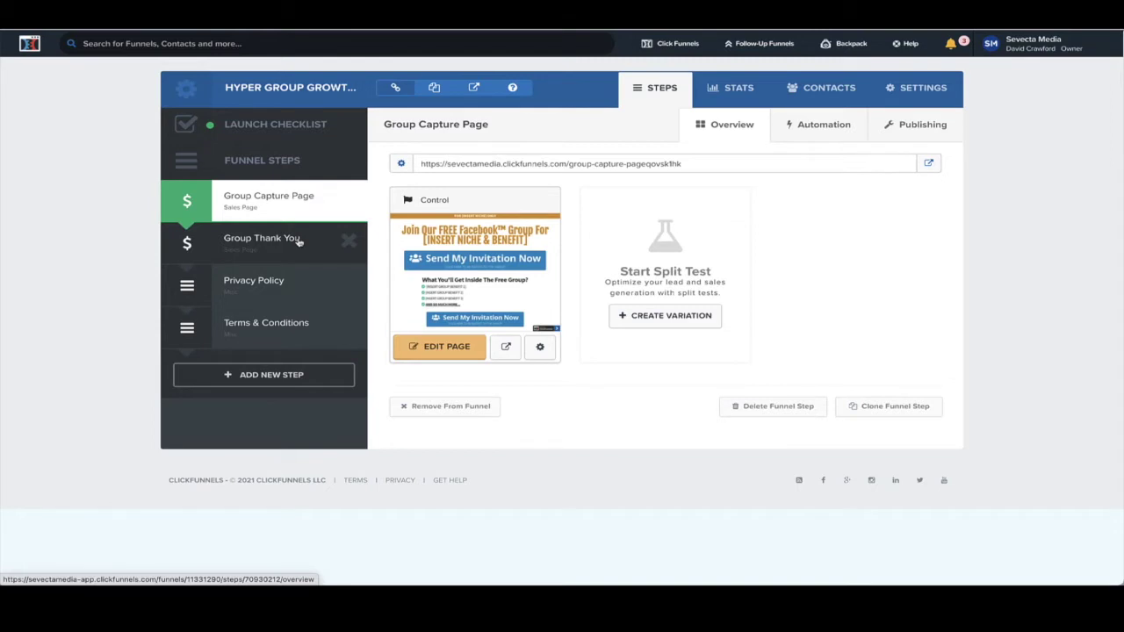
Open the funnel's settings, then search the Help Center and read 'Adding A GoDaddy Domain'.
{"action": "left_click", "coordinate": [922, 88]}
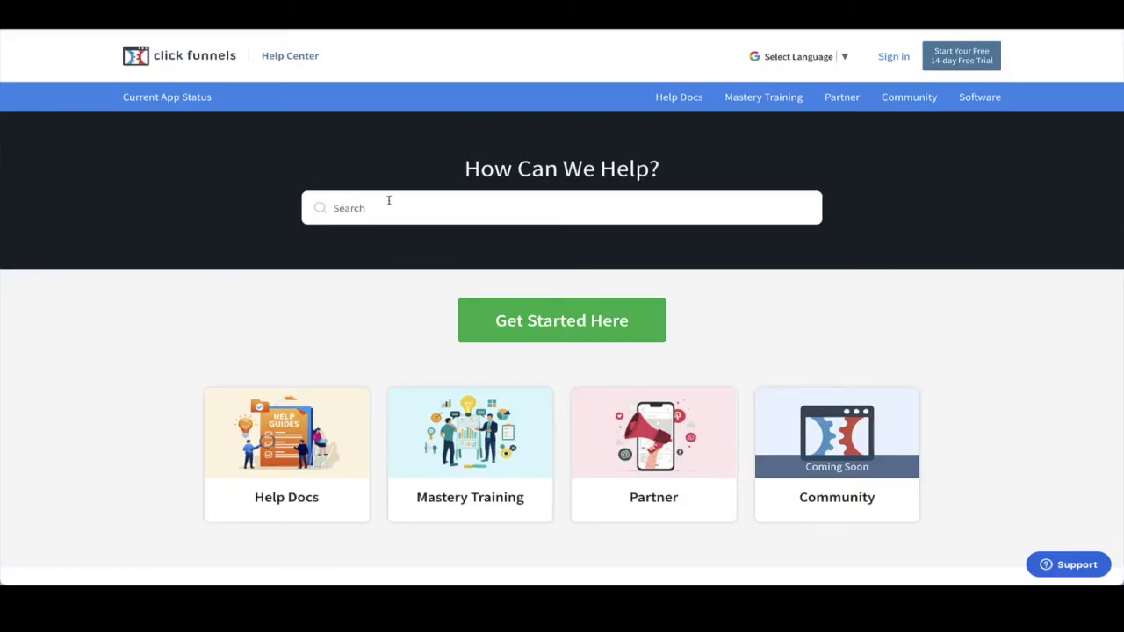
{"action": "left_click", "coordinate": [389, 209]}
{"action": "type", "text": "adding a domain"}
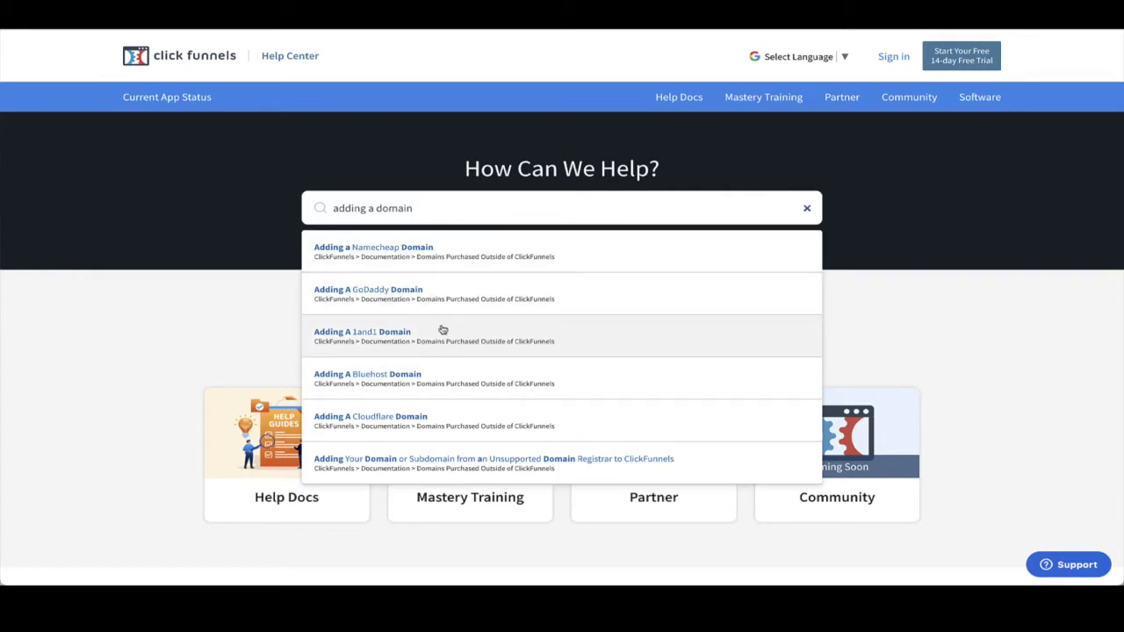
{"action": "left_click", "coordinate": [399, 294]}
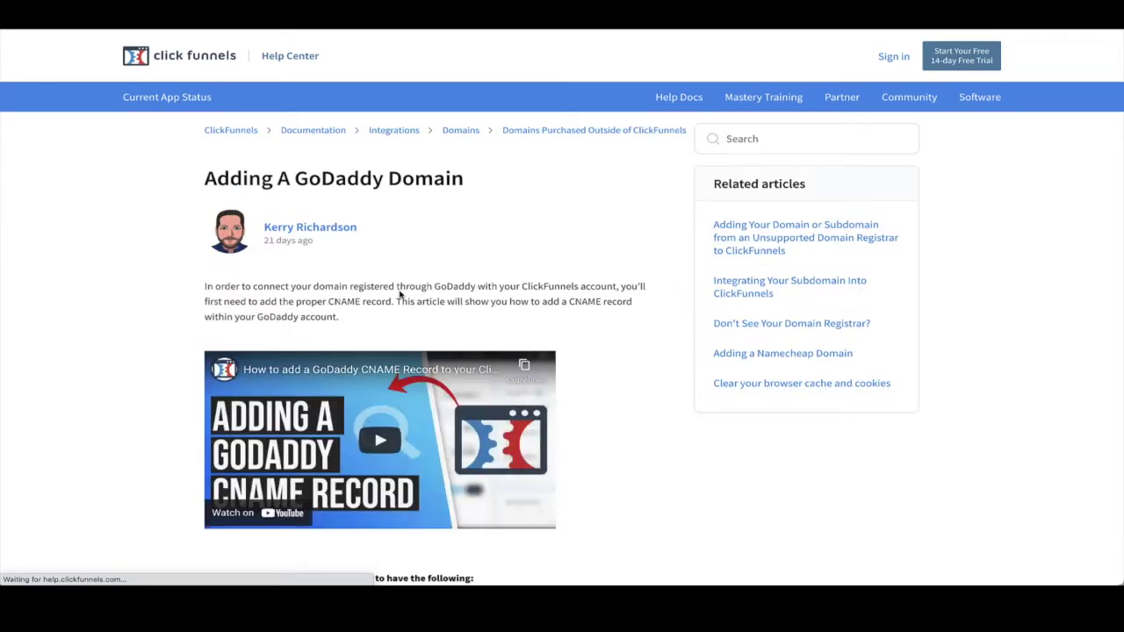
{"action": "scroll", "coordinate": [485, 245], "scroll_direction": "down", "scroll_amount": 1}
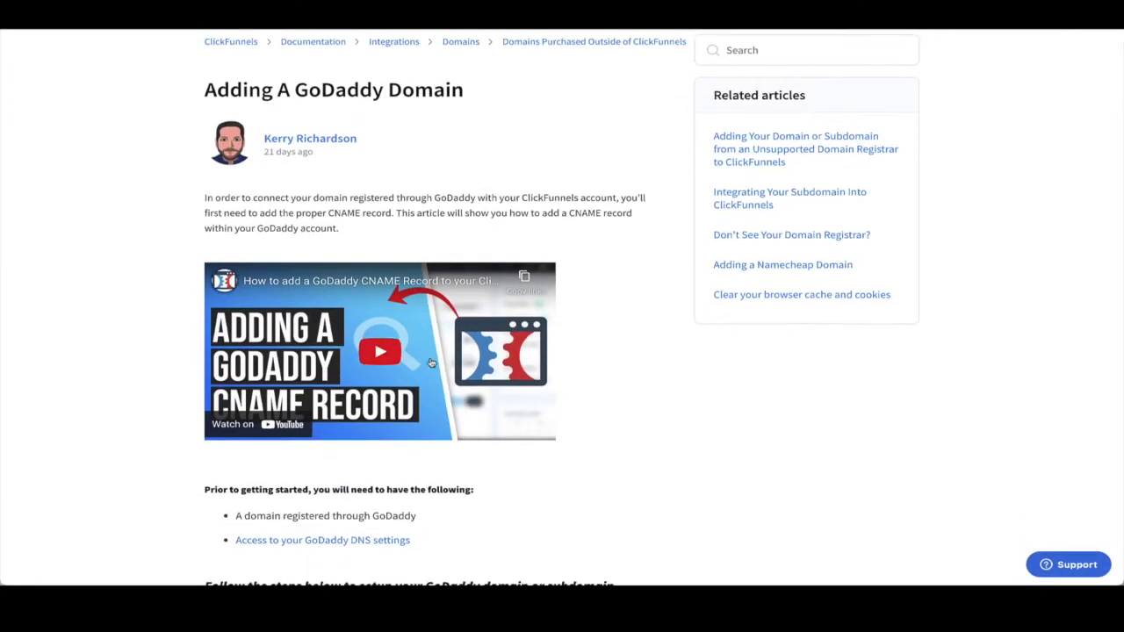
{"action": "scroll", "coordinate": [432, 362], "scroll_direction": "down", "scroll_amount": 2}
{"action": "scroll", "coordinate": [431, 362], "scroll_direction": "down", "scroll_amount": 5}
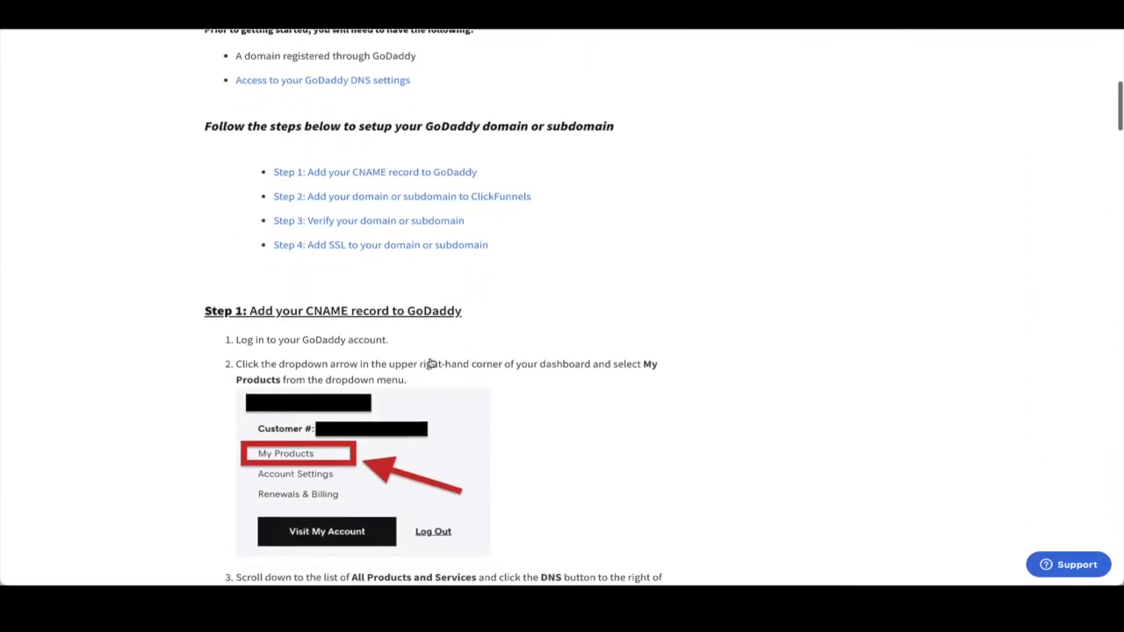
{"action": "scroll", "coordinate": [432, 363], "scroll_direction": "down", "scroll_amount": 4}
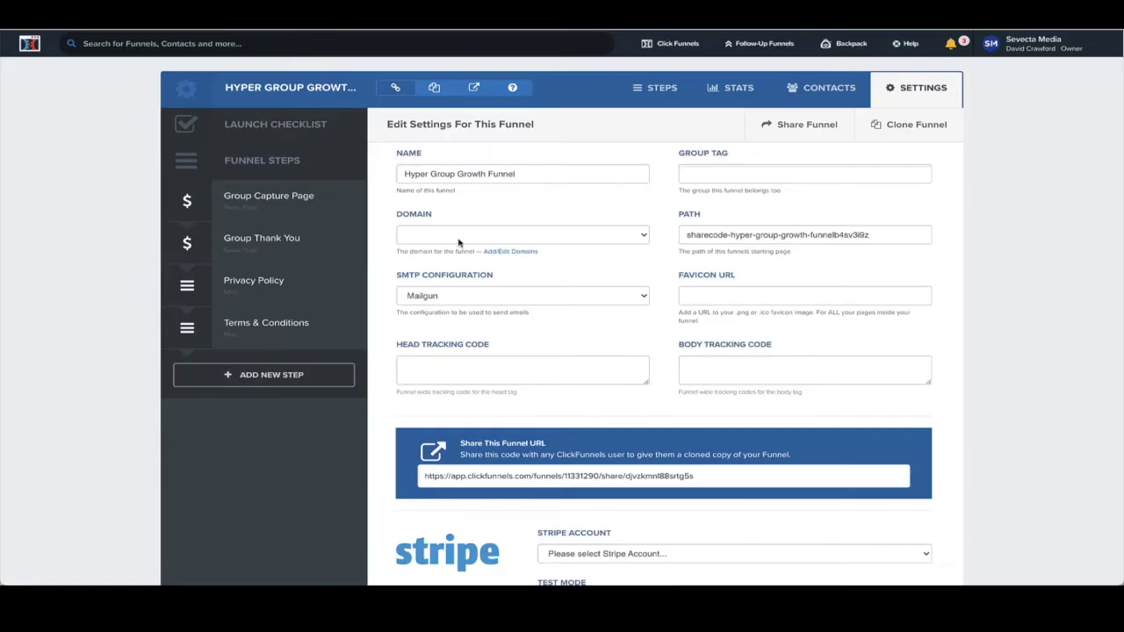
Set the funnel's domain to the custom www domain and its path to 'join'.
{"action": "left_click", "coordinate": [457, 243]}
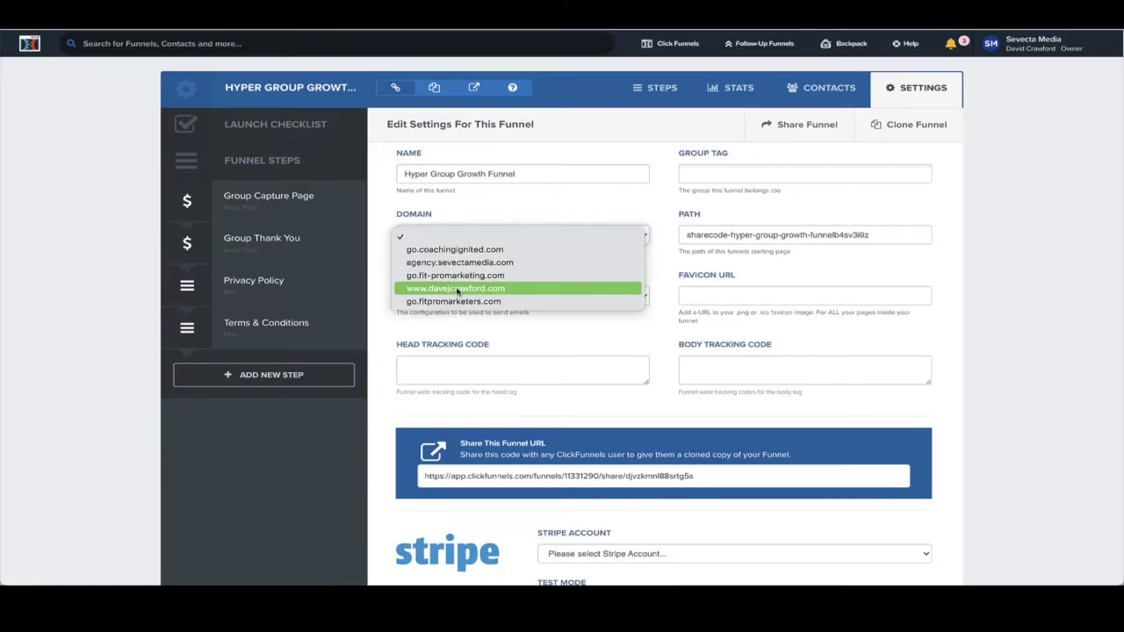
{"action": "left_click", "coordinate": [457, 289]}
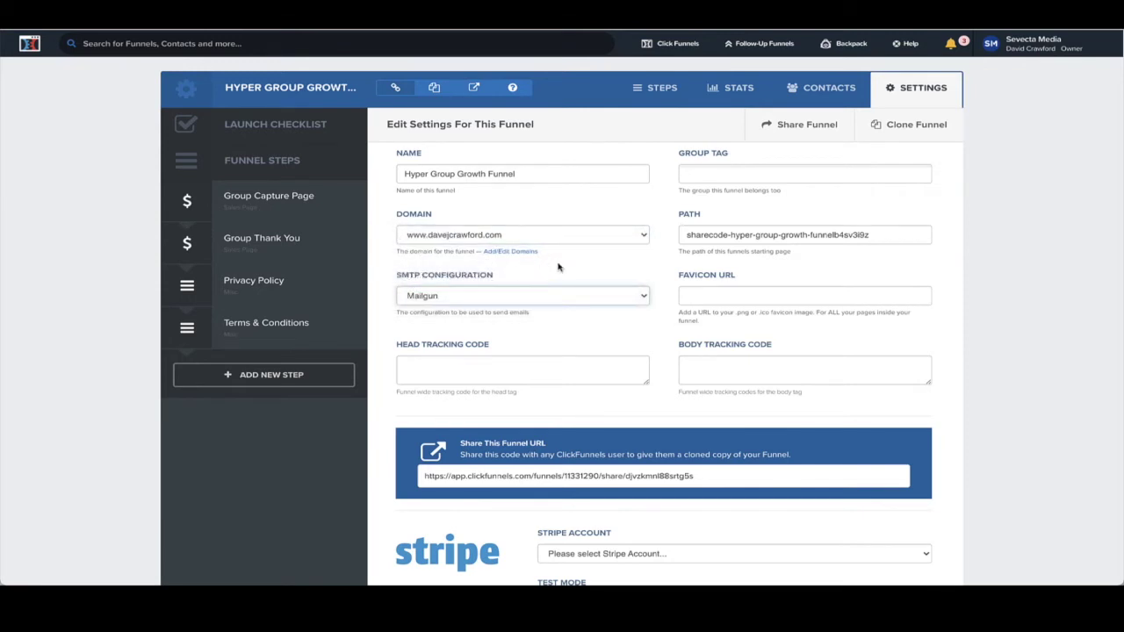
{"action": "left_click_drag", "start_coordinate": [926, 238], "coordinate": [707, 230]}
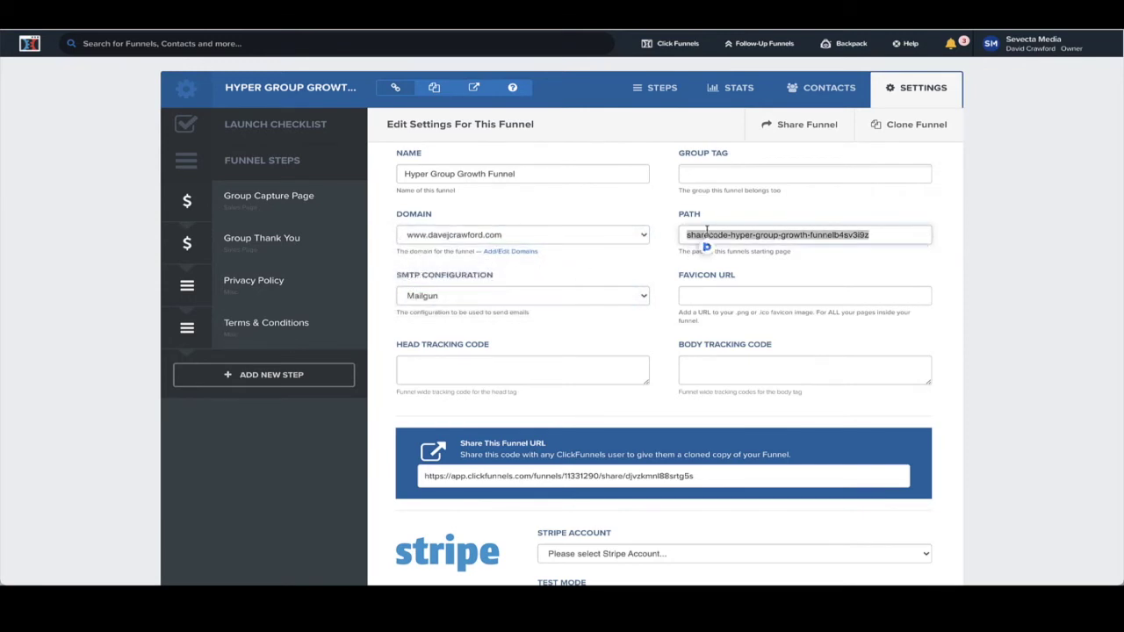
{"action": "key", "text": "BackSpace"}
{"action": "type", "text": "join"}
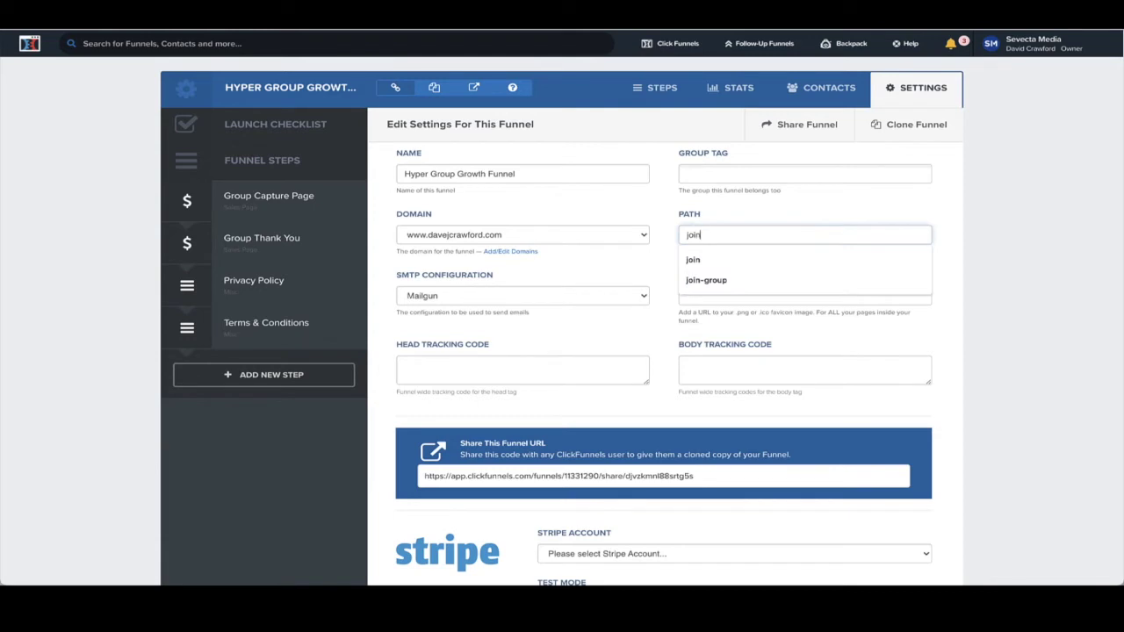
{"action": "left_click", "coordinate": [951, 254]}
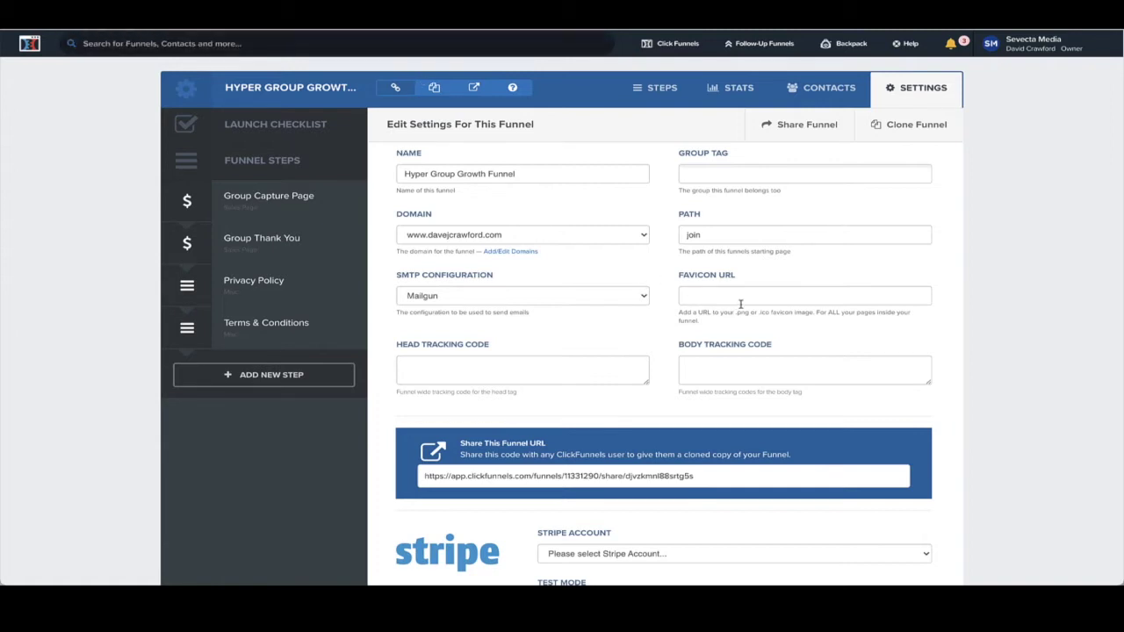
{"action": "triple_click", "coordinate": [247, 63]}
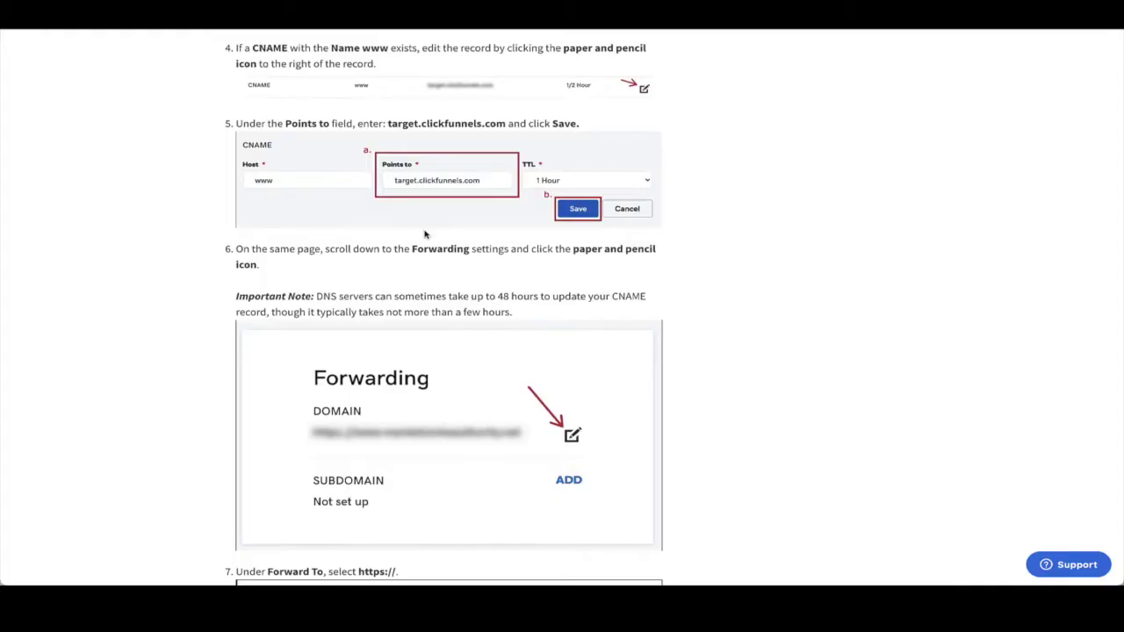
Search the Help Center for 'favicon' and read 'Add a Favicon Image to your Funnel'.
{"action": "scroll", "coordinate": [426, 234], "scroll_direction": "up", "scroll_amount": 10}
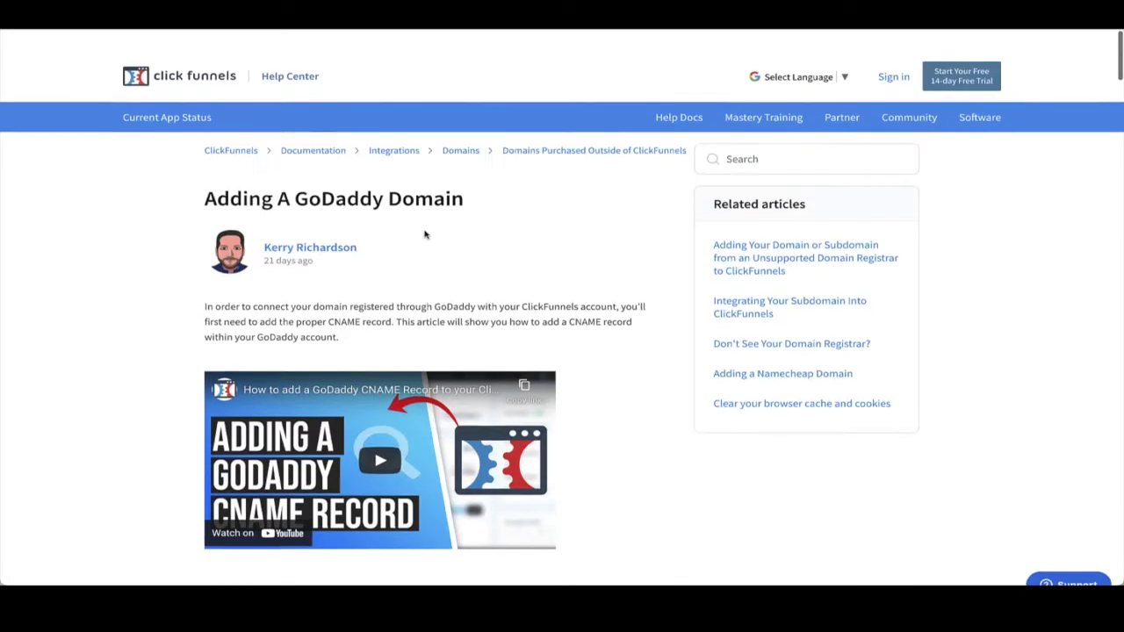
{"action": "scroll", "coordinate": [439, 224], "scroll_direction": "down", "scroll_amount": 1}
{"action": "left_click", "coordinate": [754, 141]}
{"action": "type", "text": "favicon"}
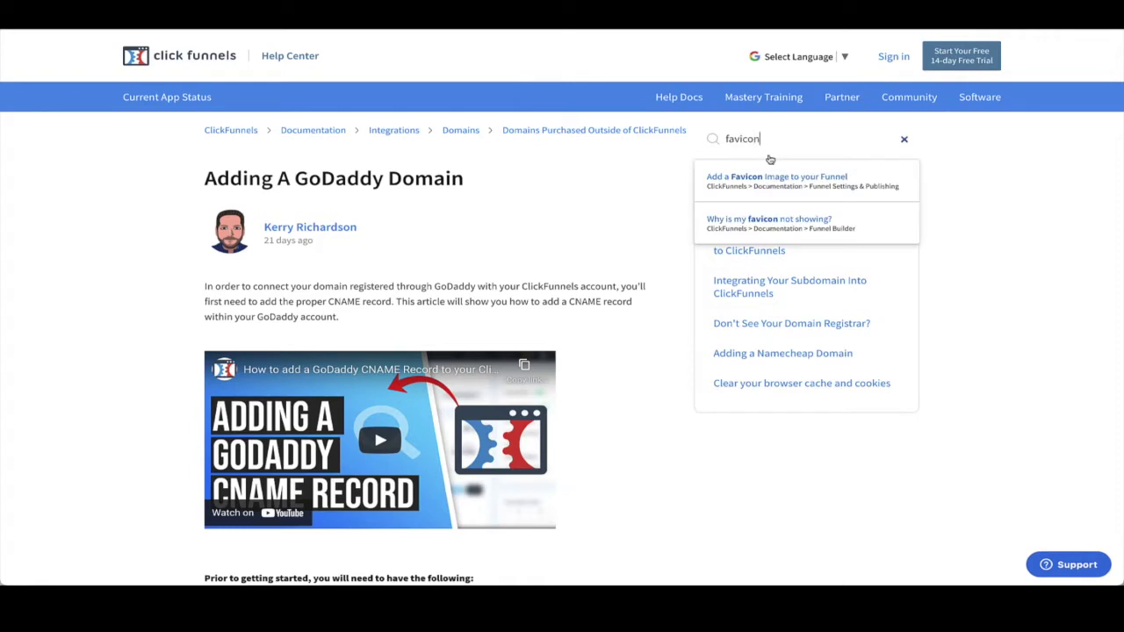
{"action": "left_click", "coordinate": [768, 176]}
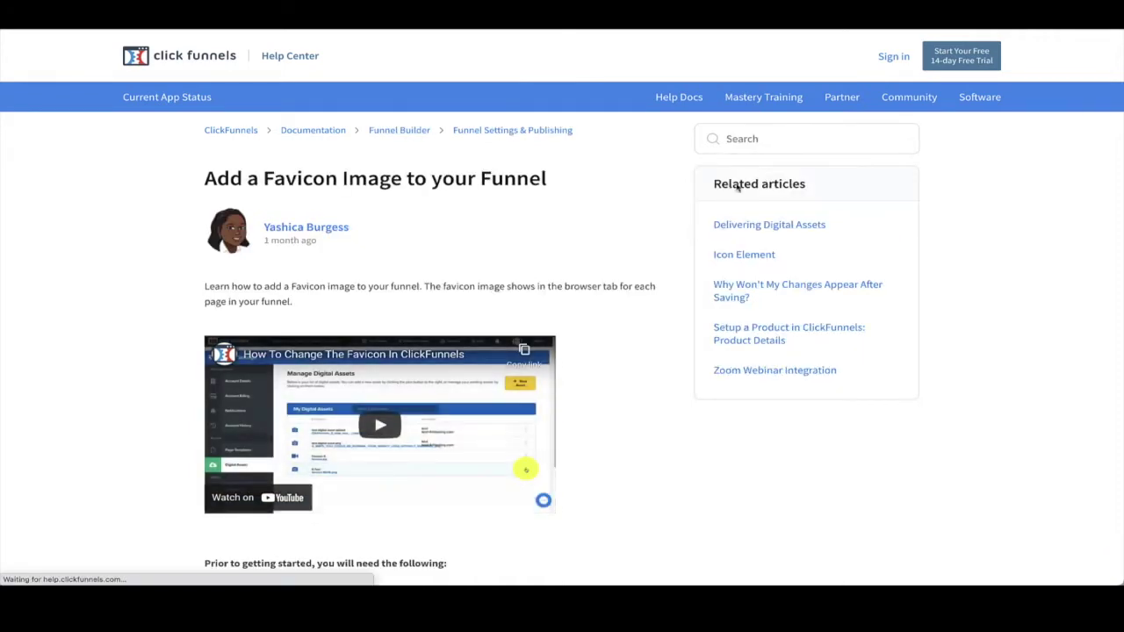
{"action": "scroll", "coordinate": [562, 307], "scroll_direction": "down", "scroll_amount": 3}
{"action": "scroll", "coordinate": [391, 287], "scroll_direction": "down", "scroll_amount": 6}
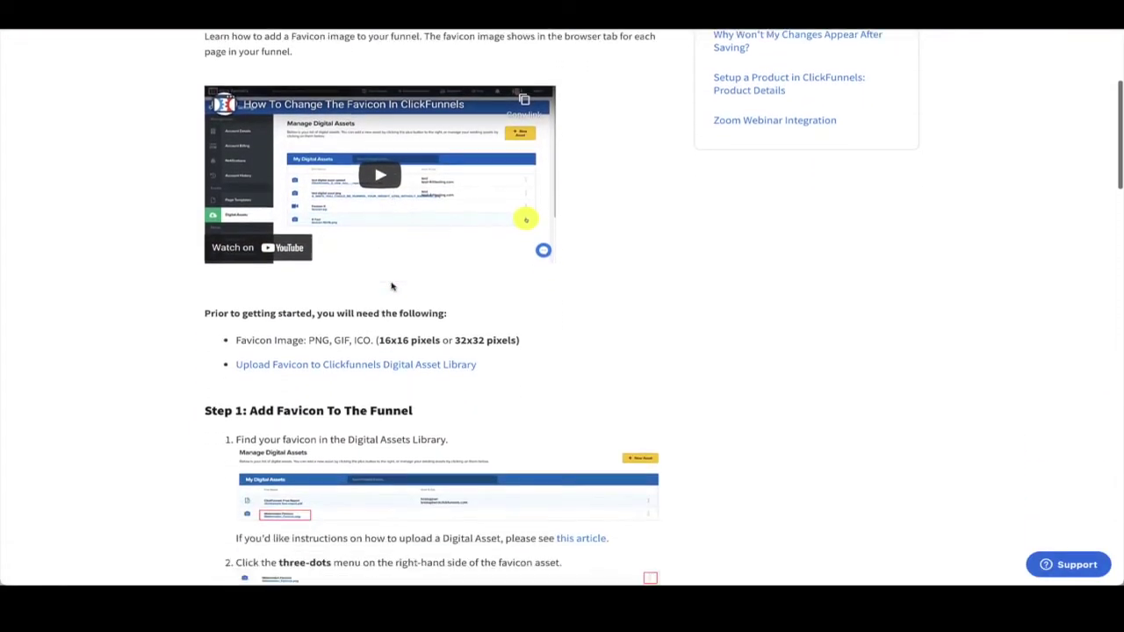
{"action": "scroll", "coordinate": [392, 286], "scroll_direction": "up", "scroll_amount": 8}
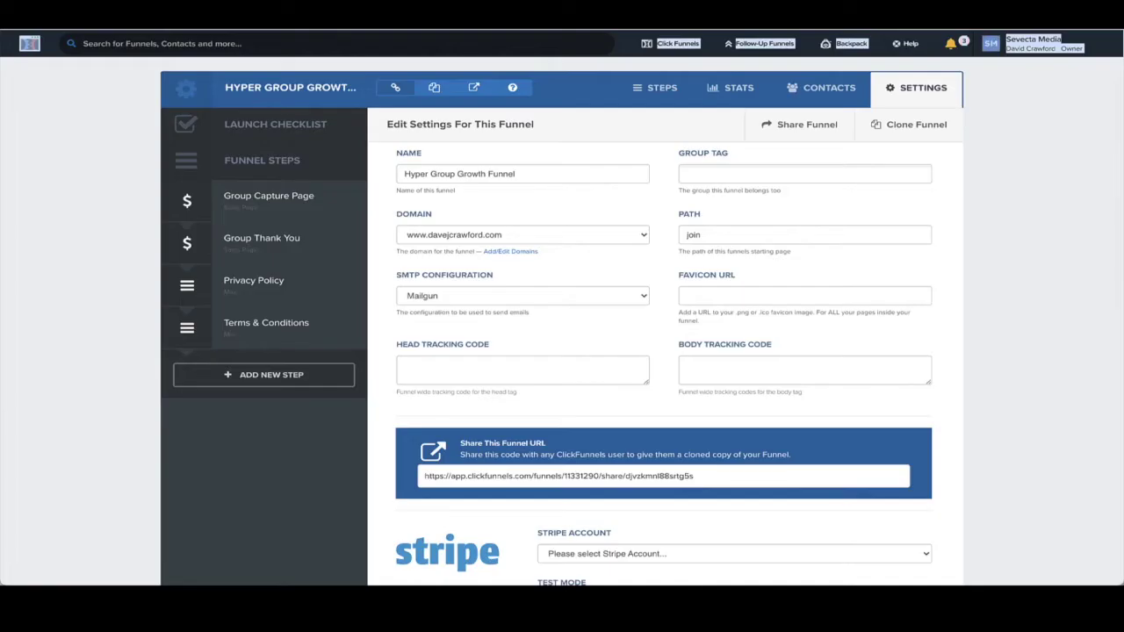
{"action": "scroll", "coordinate": [491, 204], "scroll_direction": "down", "scroll_amount": 1}
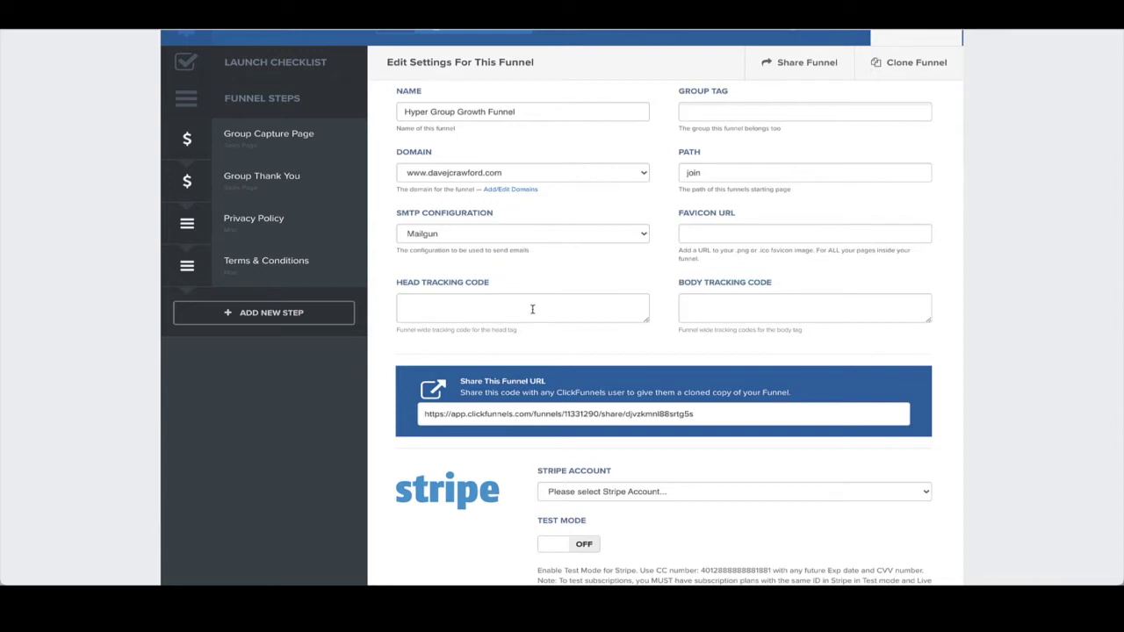
Save the funnel settings with the custom domain and join path using Save And Update Settings.
{"action": "scroll", "coordinate": [532, 309], "scroll_direction": "down", "scroll_amount": 2}
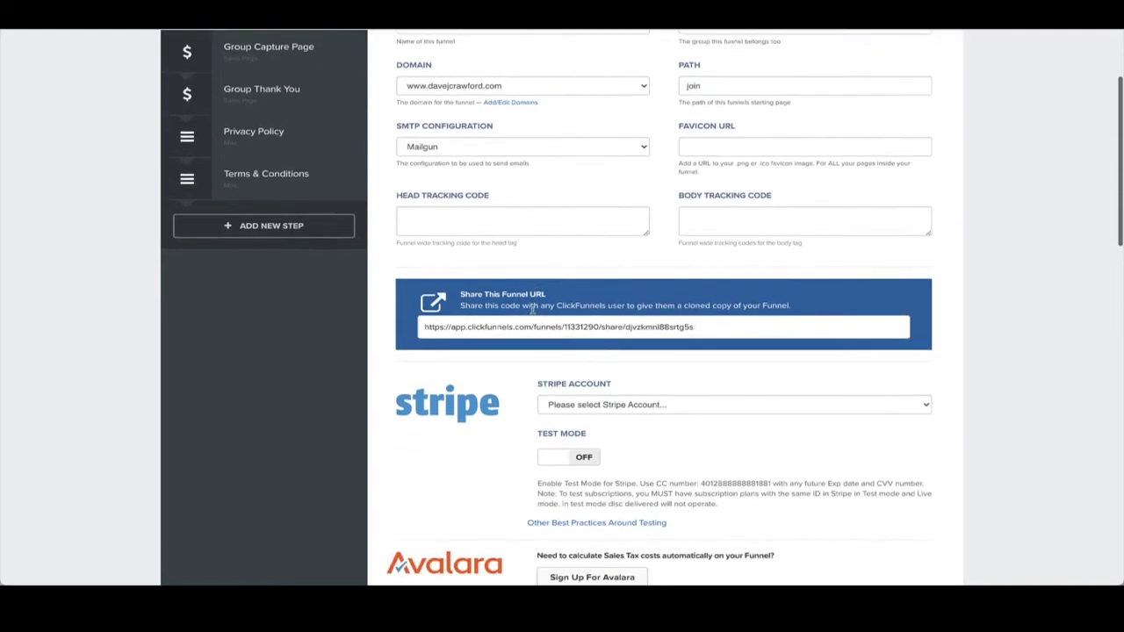
{"action": "scroll", "coordinate": [532, 309], "scroll_direction": "down", "scroll_amount": 10}
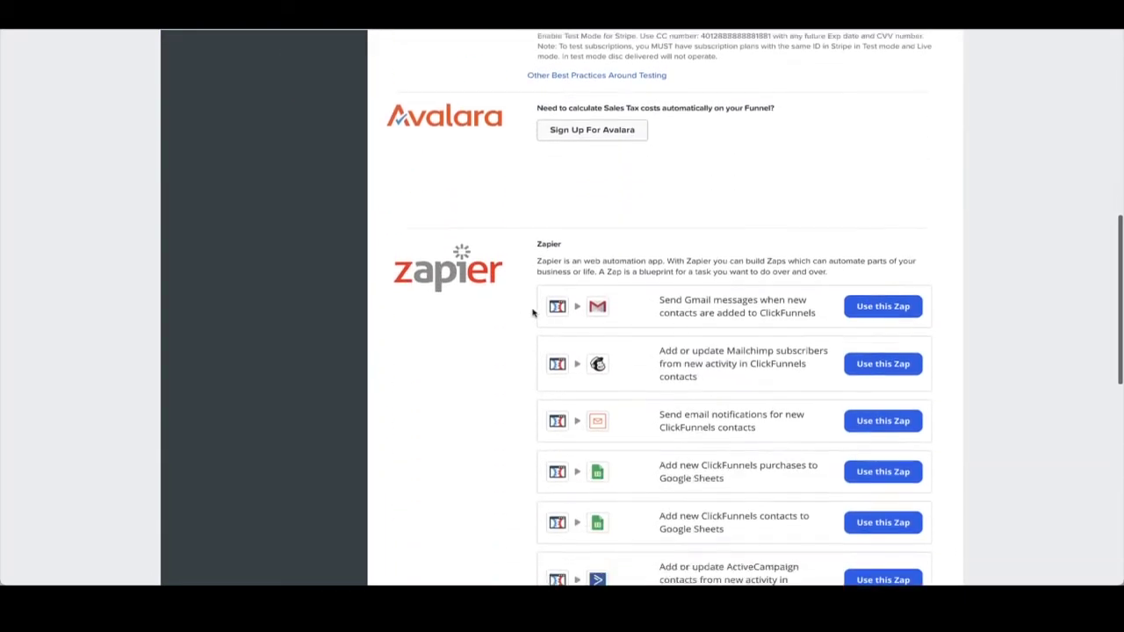
{"action": "scroll", "coordinate": [532, 309], "scroll_direction": "down", "scroll_amount": 5}
{"action": "left_click", "coordinate": [884, 497]}
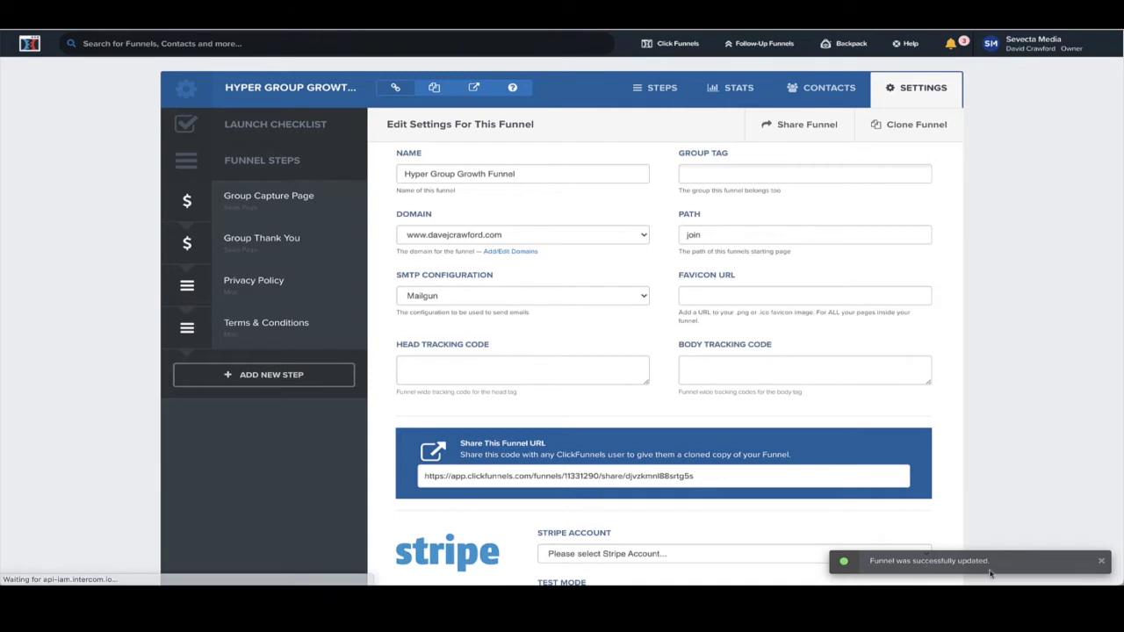
Set the Group Capture Page step's publishing path to 'join' and update the funnel step.
{"action": "left_click", "coordinate": [274, 202]}
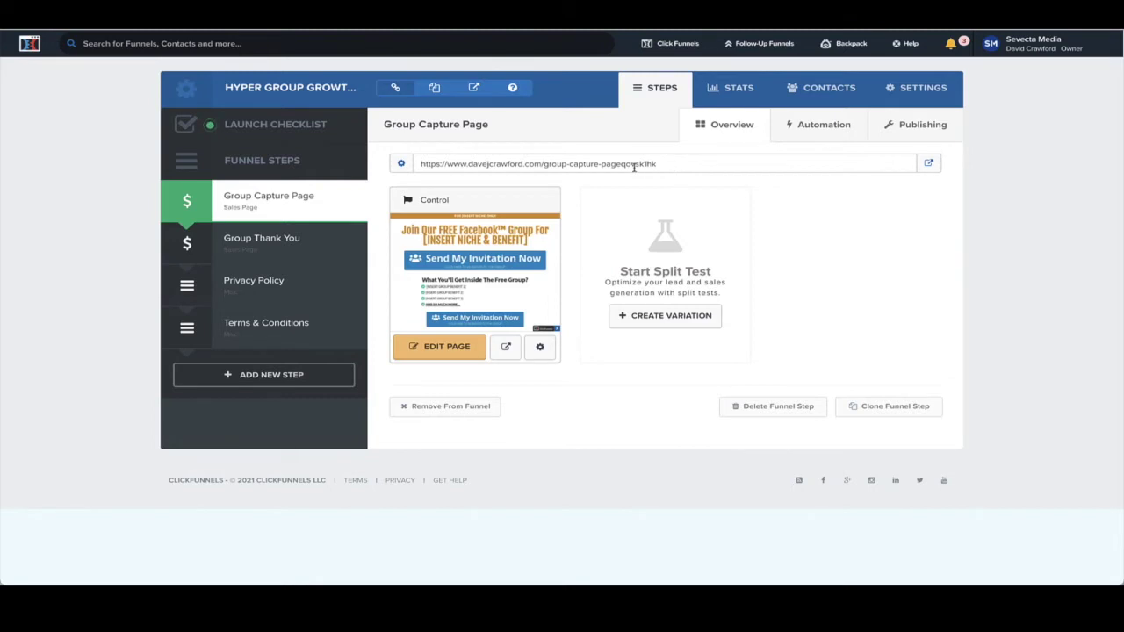
{"action": "left_click", "coordinate": [400, 165]}
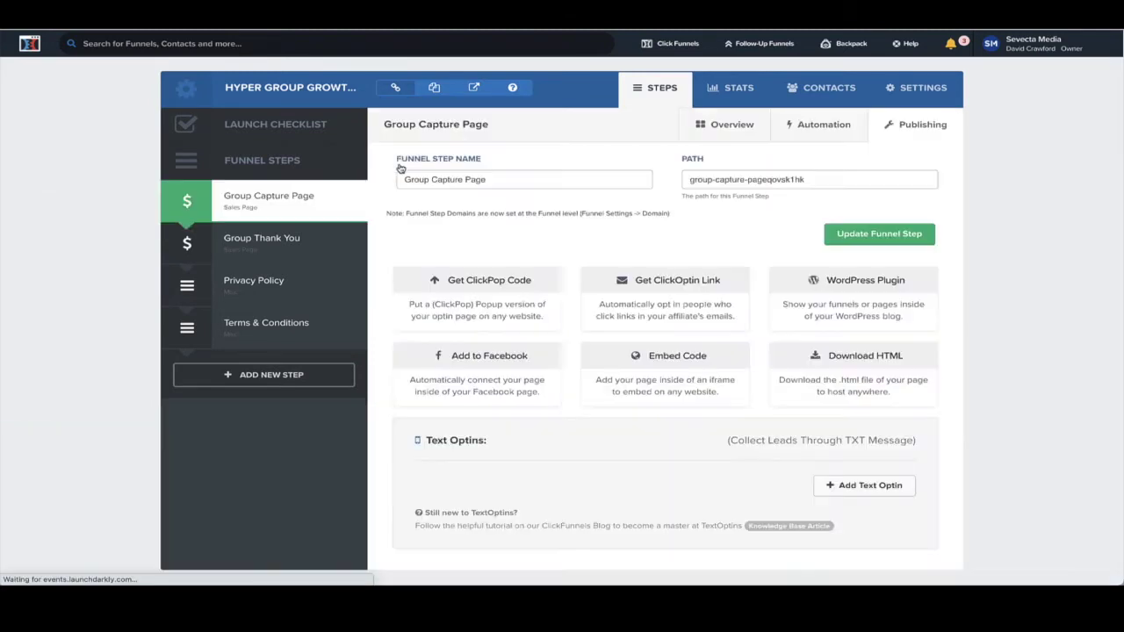
{"action": "left_click_drag", "start_coordinate": [858, 183], "coordinate": [690, 180]}
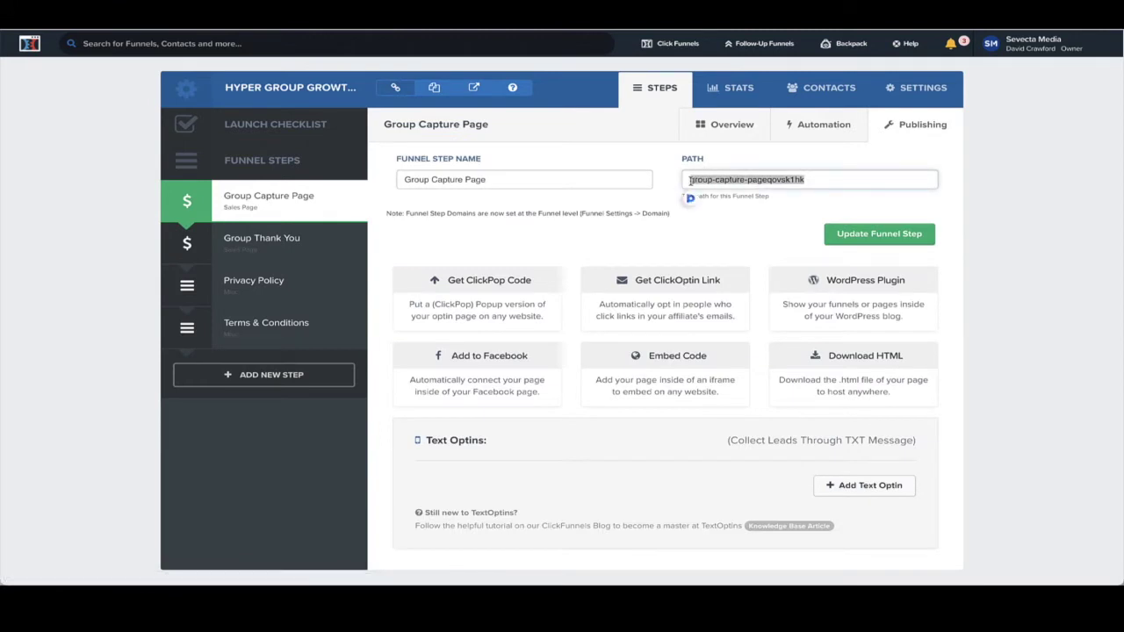
{"action": "key", "text": "BackSpace"}
{"action": "type", "text": "join"}
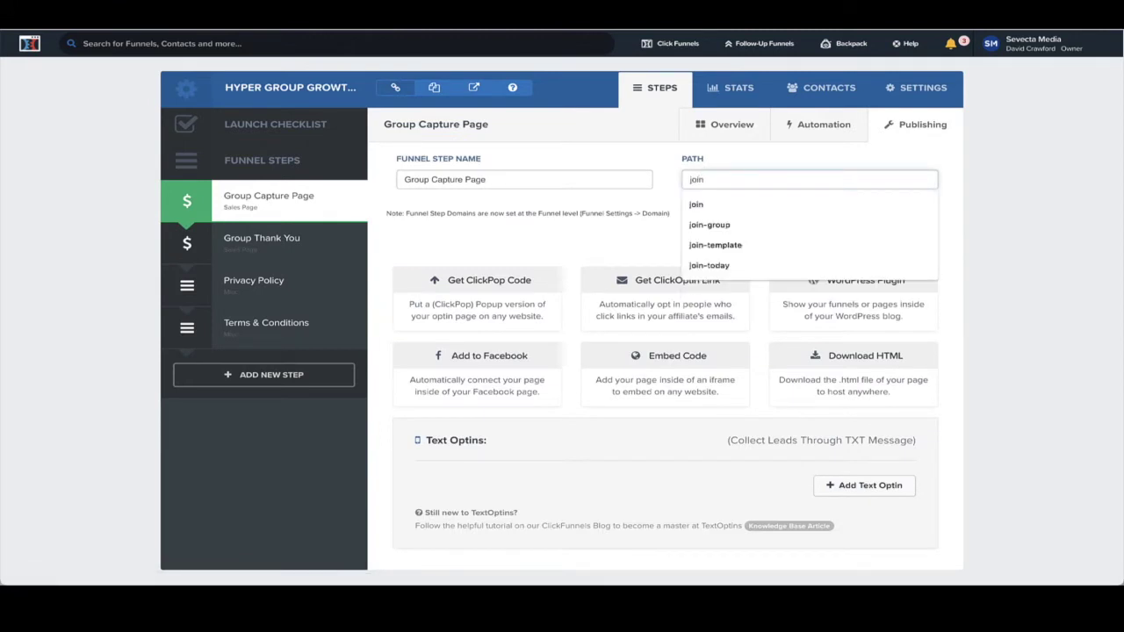
{"action": "left_click", "coordinate": [696, 204]}
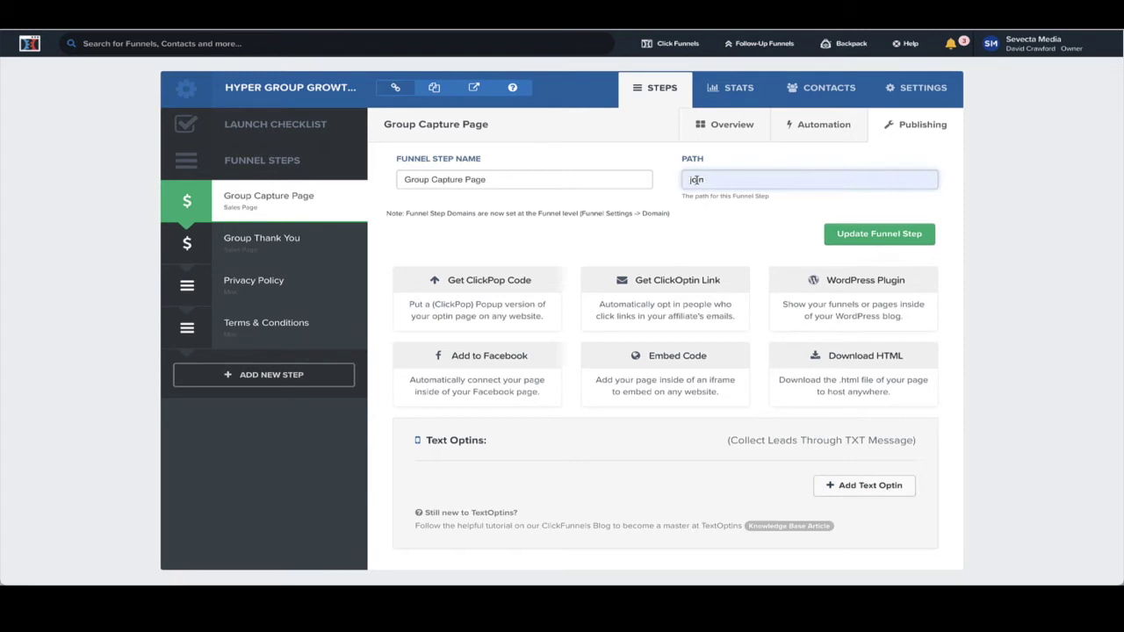
{"action": "left_click", "coordinate": [880, 235]}
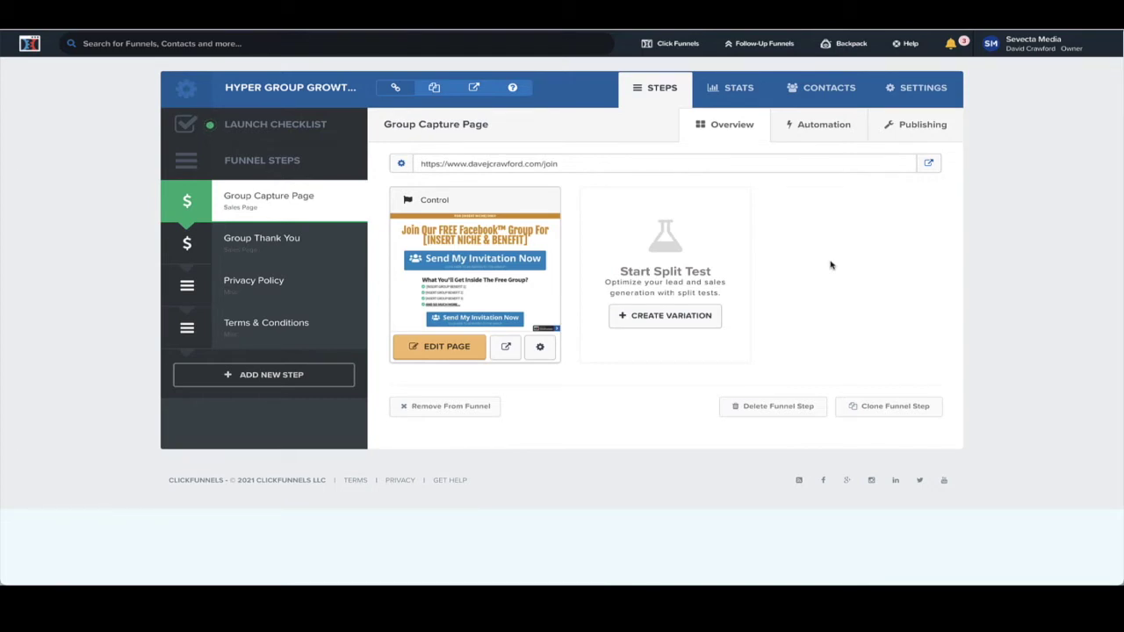
Change the capture page Control variation's path to 'join-1' and update the page.
{"action": "left_click", "coordinate": [539, 349]}
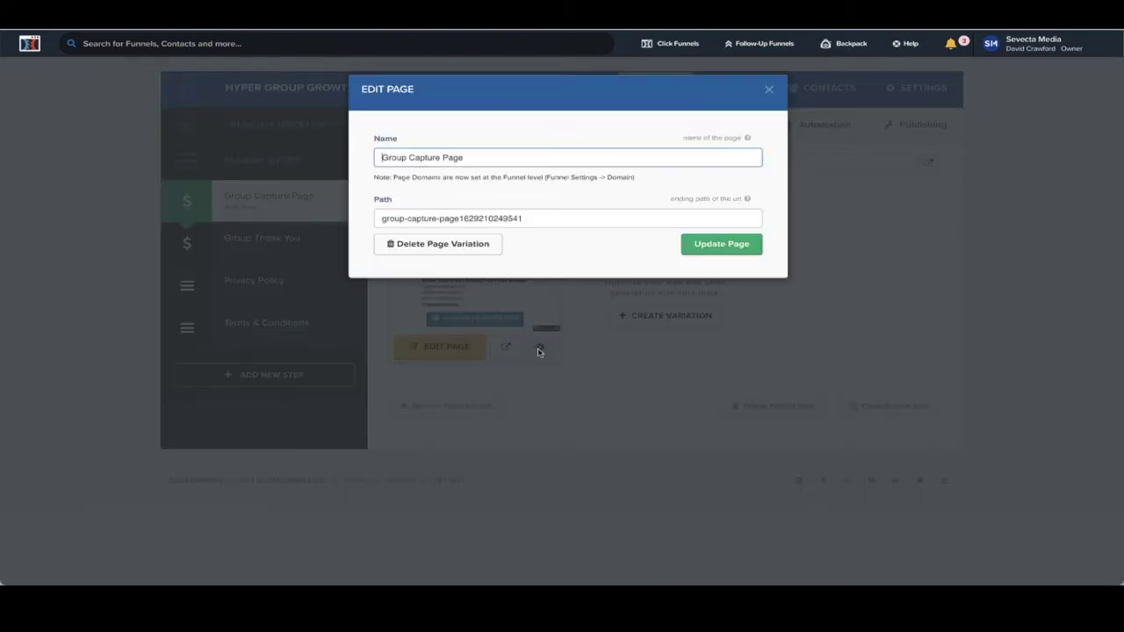
{"action": "left_click", "coordinate": [551, 219]}
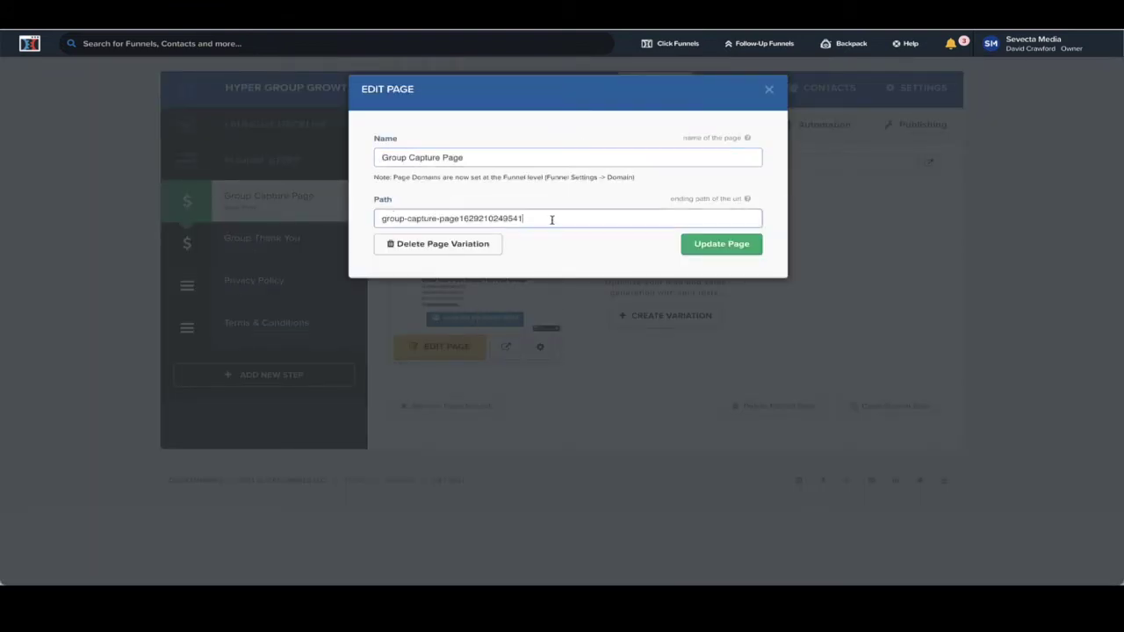
{"action": "left_click_drag", "start_coordinate": [552, 219], "coordinate": [365, 222]}
{"action": "type", "text": "join"}
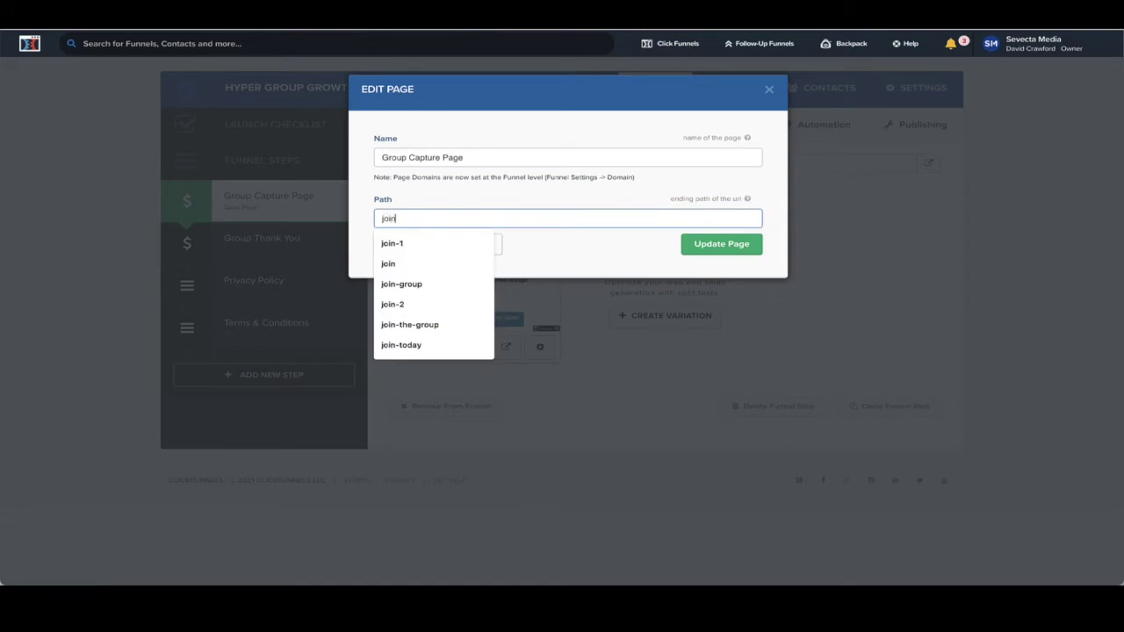
{"action": "type", "text": "-1"}
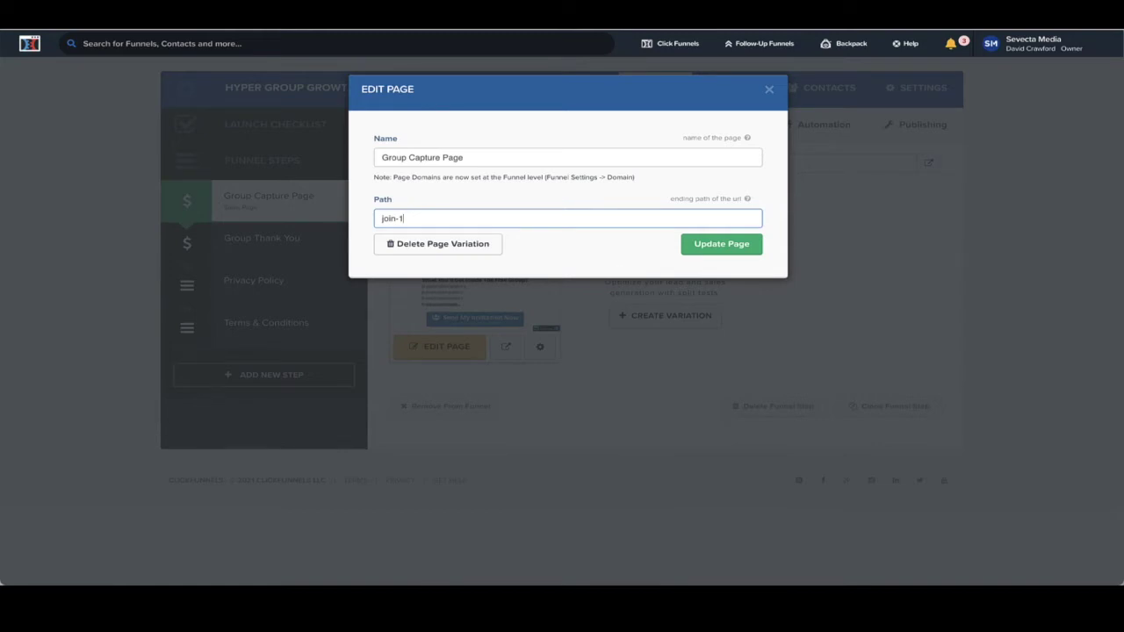
{"action": "left_click", "coordinate": [707, 245]}
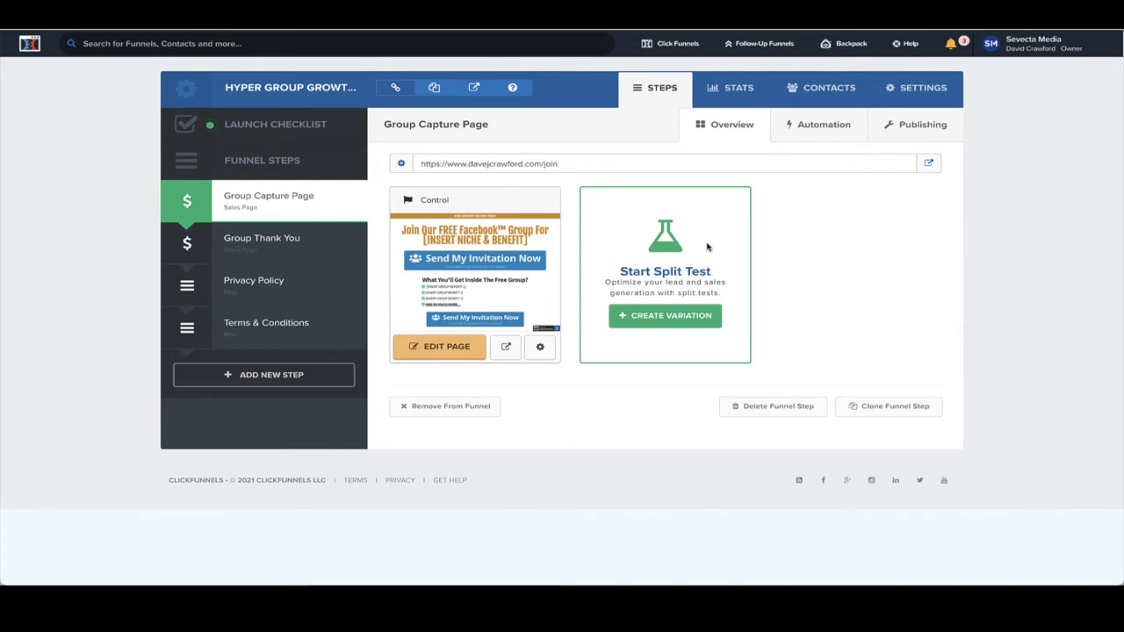
Set the Group Thank You step's publishing path to 'thank-you' and update the funnel step.
{"action": "left_click", "coordinate": [266, 244]}
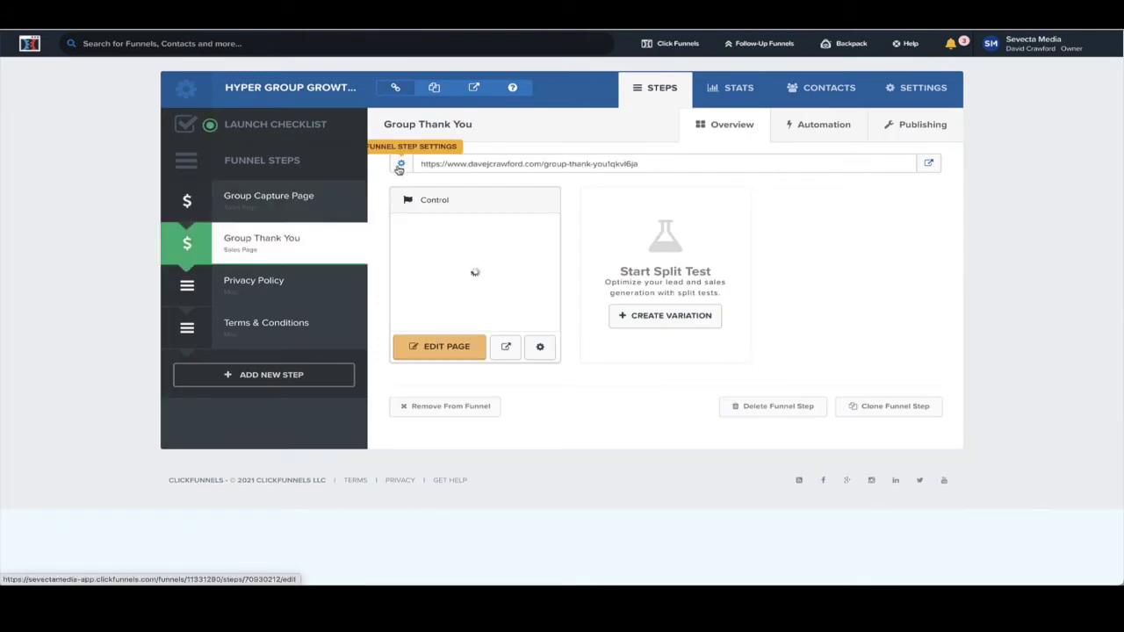
{"action": "left_click", "coordinate": [402, 164]}
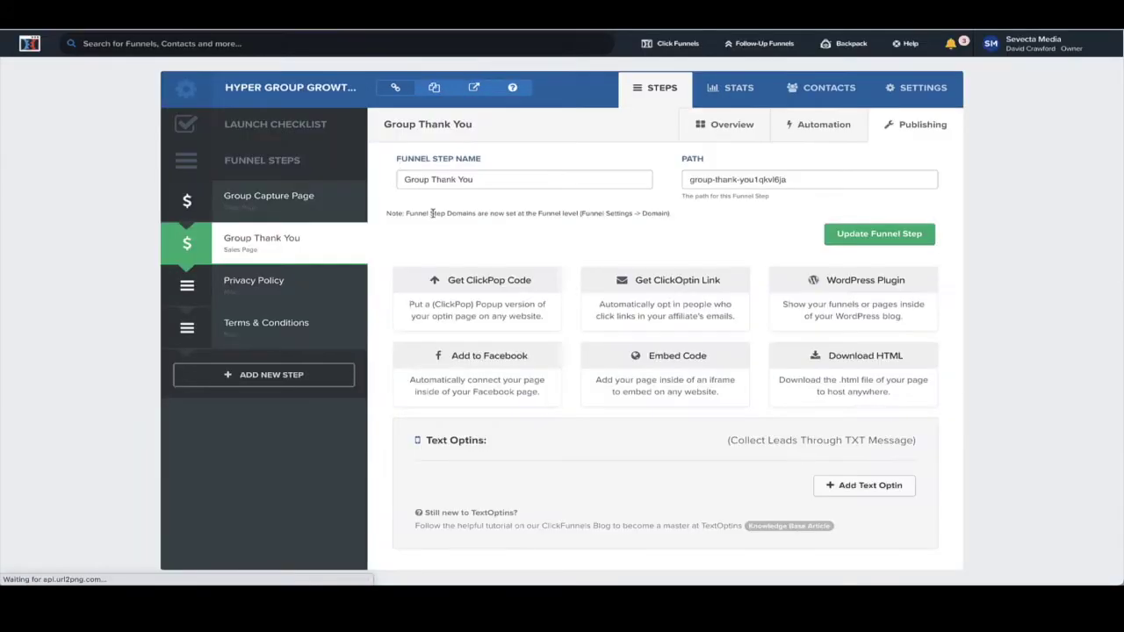
{"action": "left_click", "coordinate": [805, 179]}
{"action": "key", "text": "ctrl+a"}
{"action": "type", "text": "thank"}
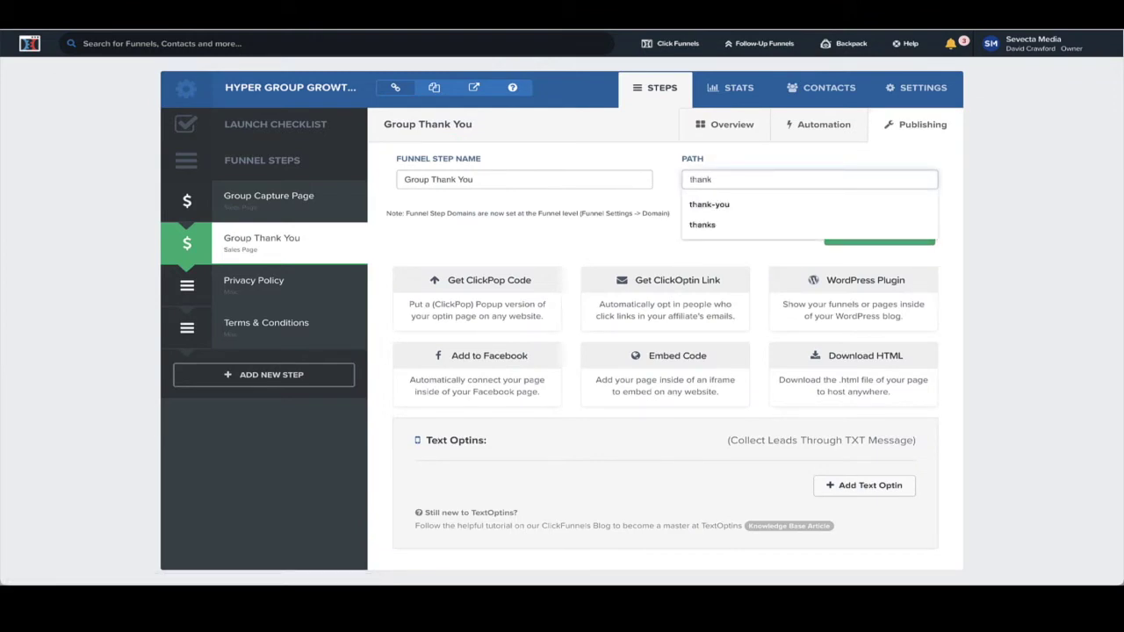
{"action": "left_click", "coordinate": [690, 202]}
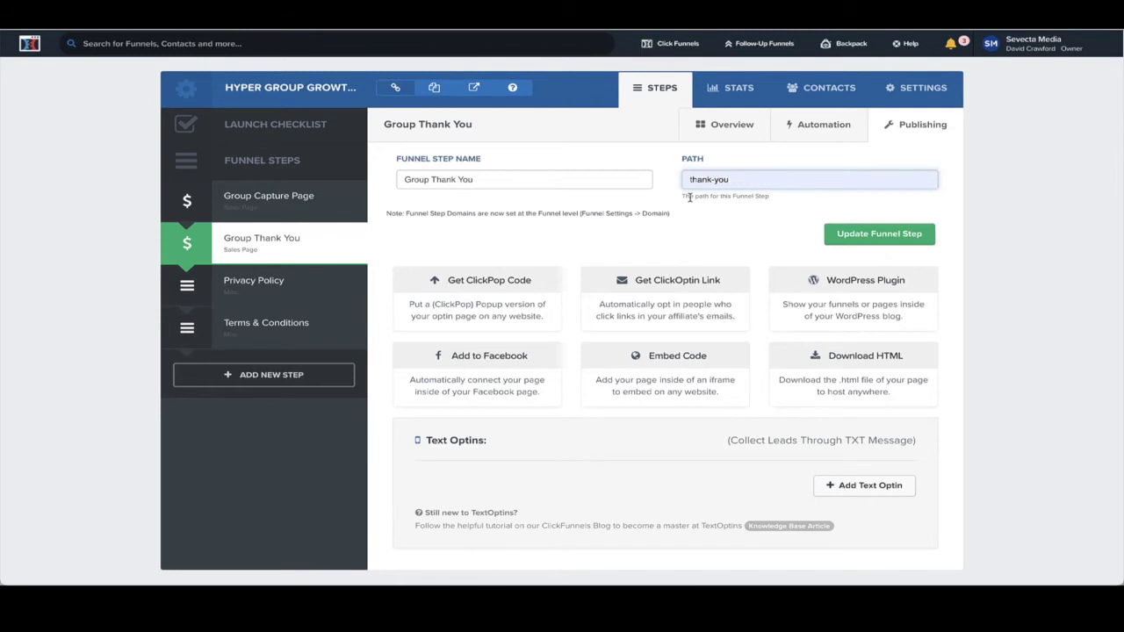
{"action": "left_click", "coordinate": [873, 235]}
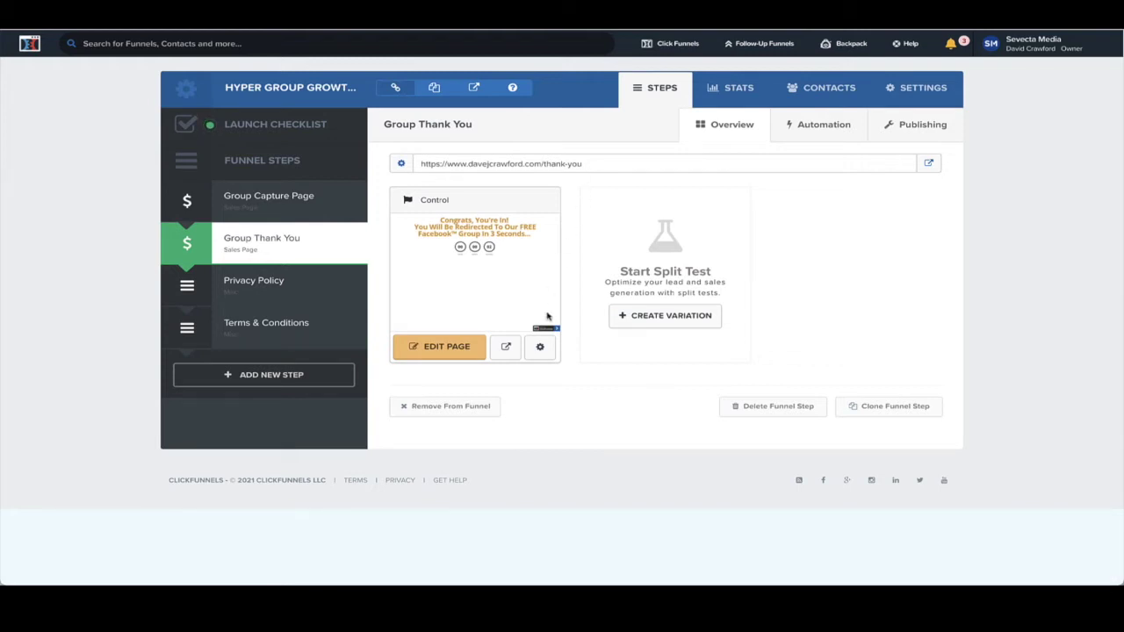
Change the thank-you Control variation's page path to 'thank-you-1' and update the page.
{"action": "left_click", "coordinate": [540, 358]}
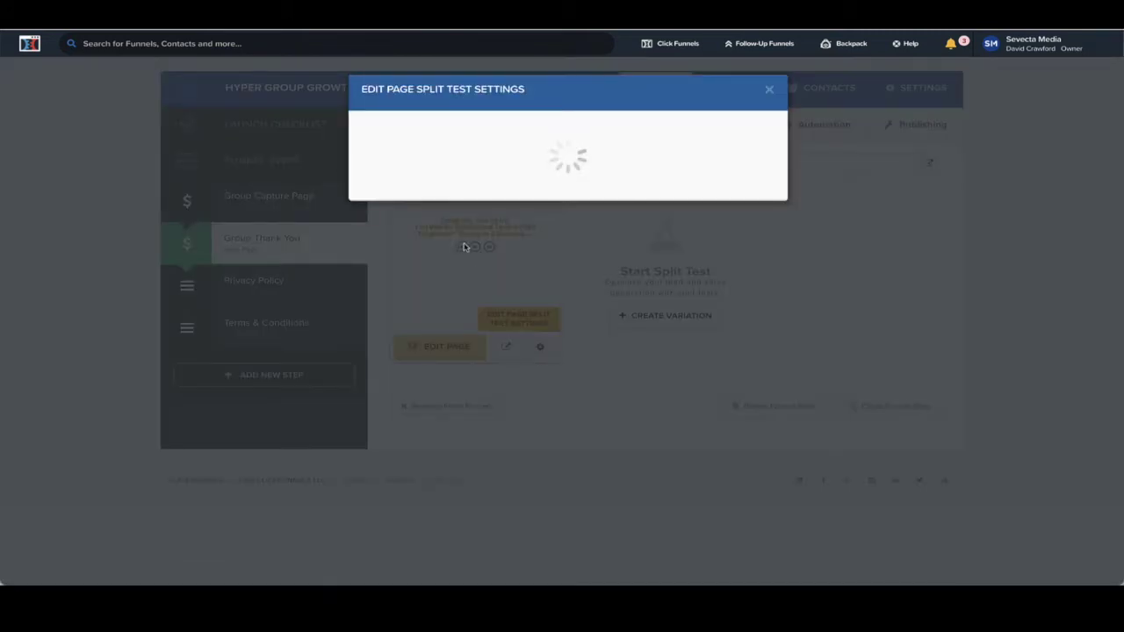
{"action": "left_click_drag", "start_coordinate": [465, 218], "coordinate": [373, 238]}
{"action": "key", "text": "BackSpace"}
{"action": "type", "text": "thank-you"}
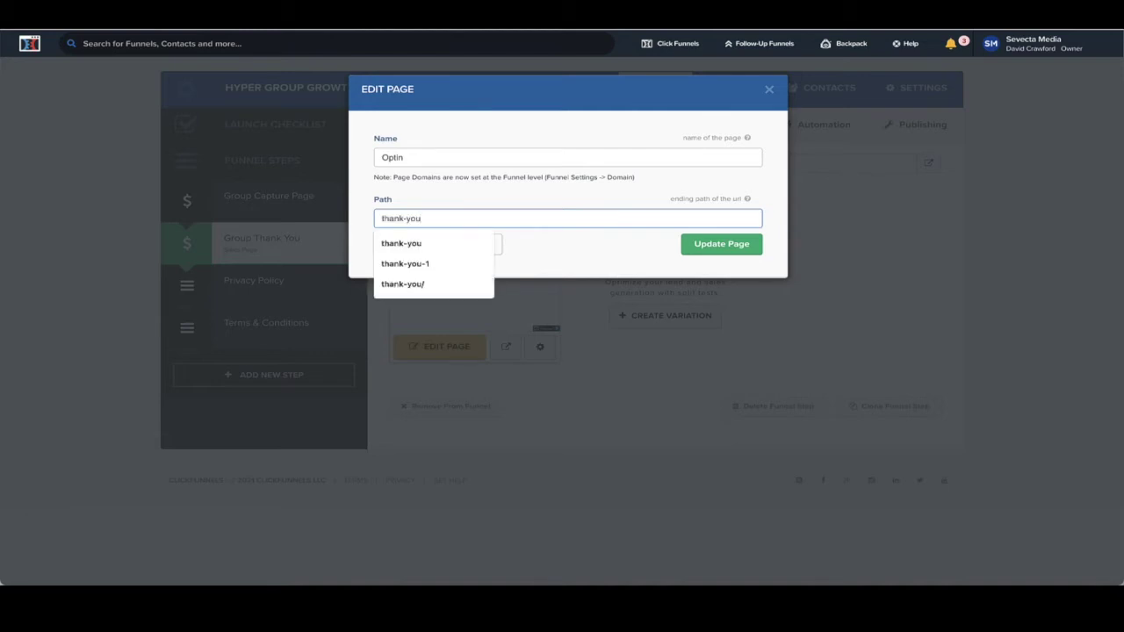
{"action": "type", "text": "-1"}
{"action": "left_click", "coordinate": [715, 249]}
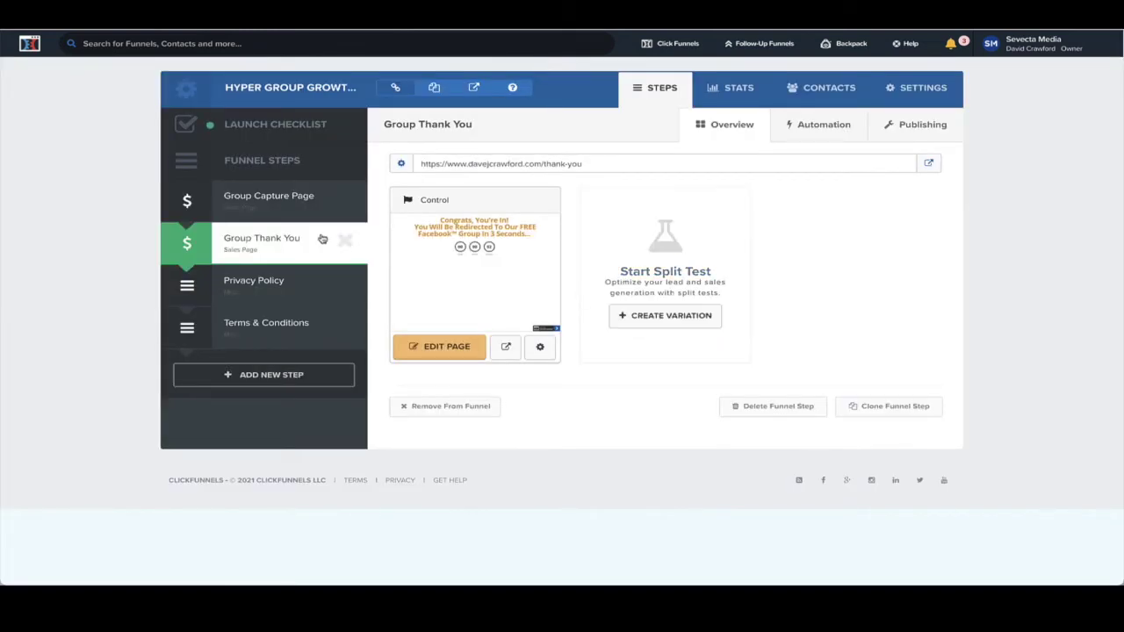
Glance at the Privacy Policy step, then return to the Group Capture Page step overview.
{"action": "left_click", "coordinate": [272, 291]}
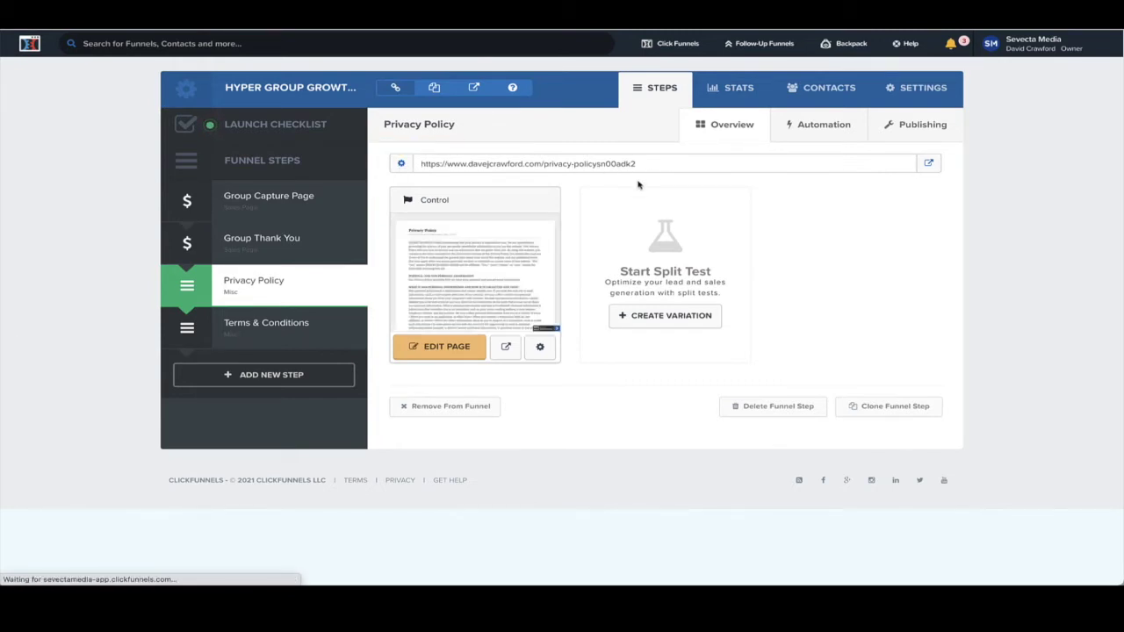
{"action": "left_click", "coordinate": [266, 196]}
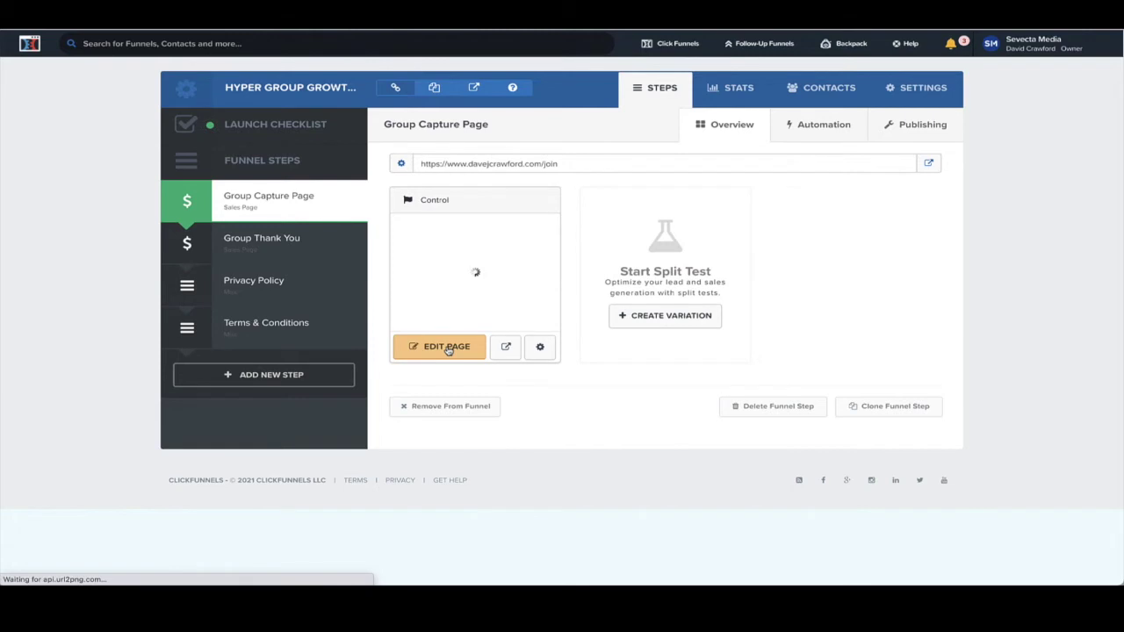
Open the Group Capture Page's Control variation in the page editor.
{"action": "left_click", "coordinate": [448, 347]}
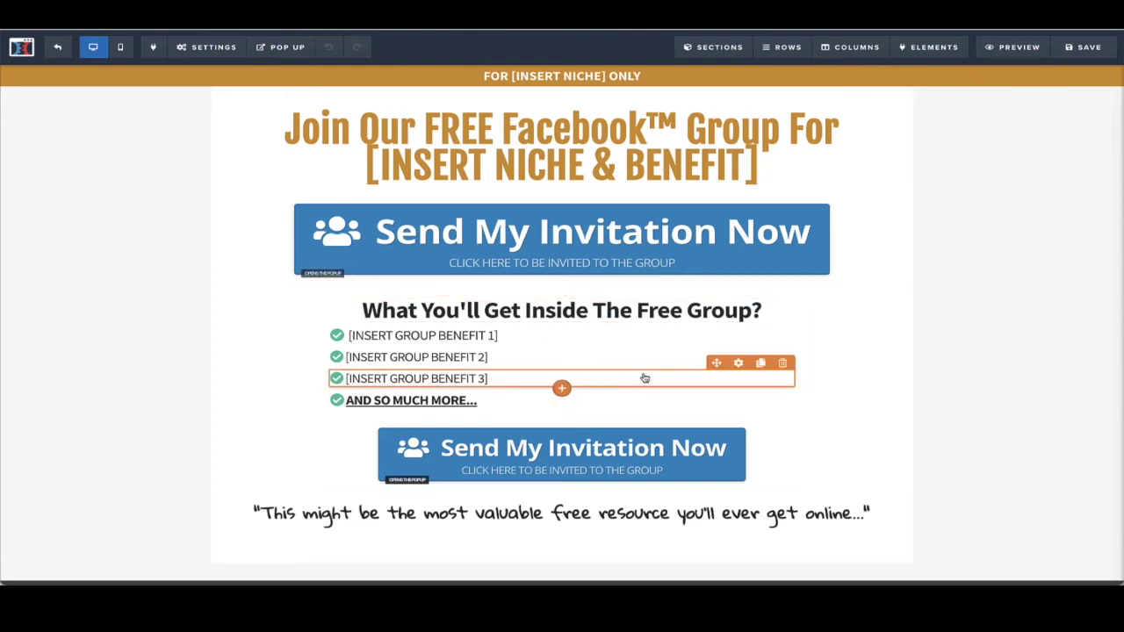
{"action": "mouse_move", "coordinate": [740, 361]}
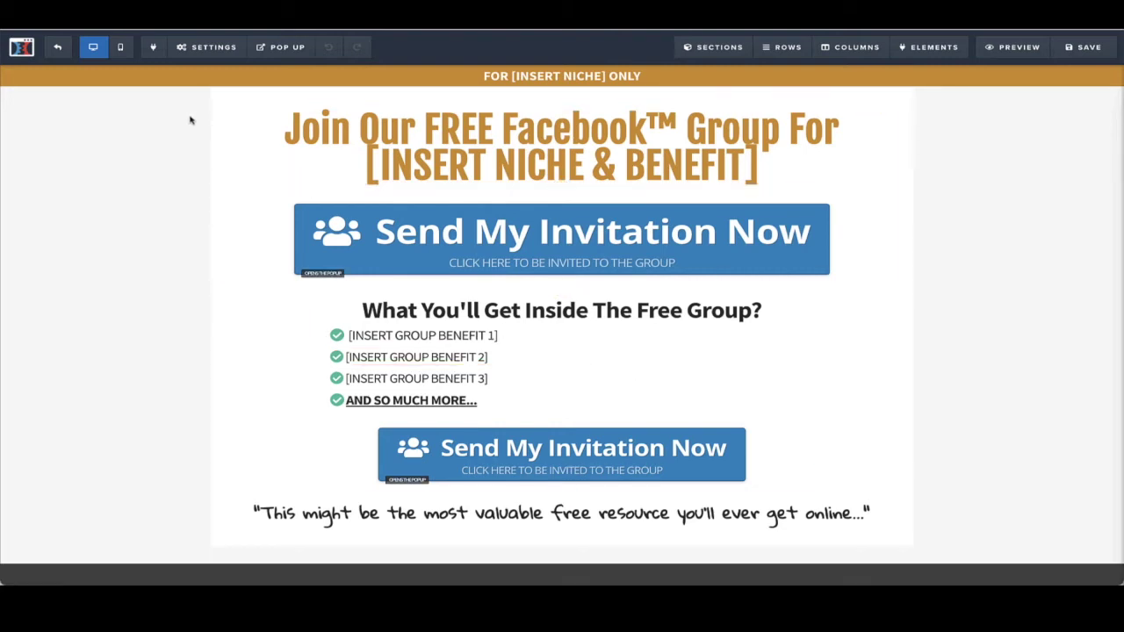
{"action": "left_click", "coordinate": [121, 49]}
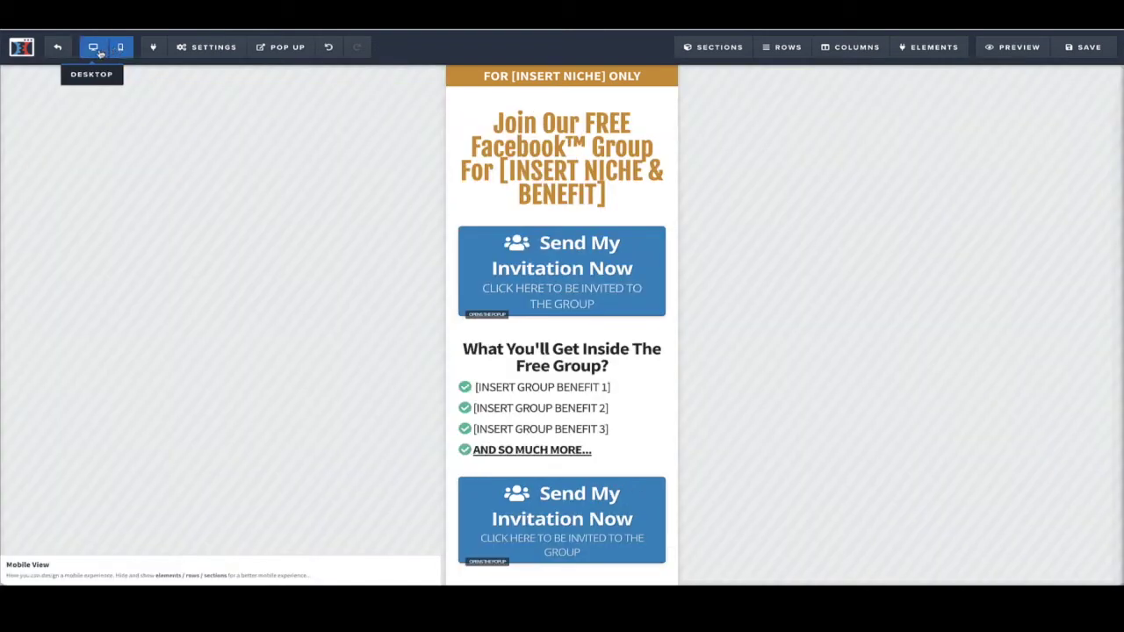
{"action": "left_click", "coordinate": [97, 50]}
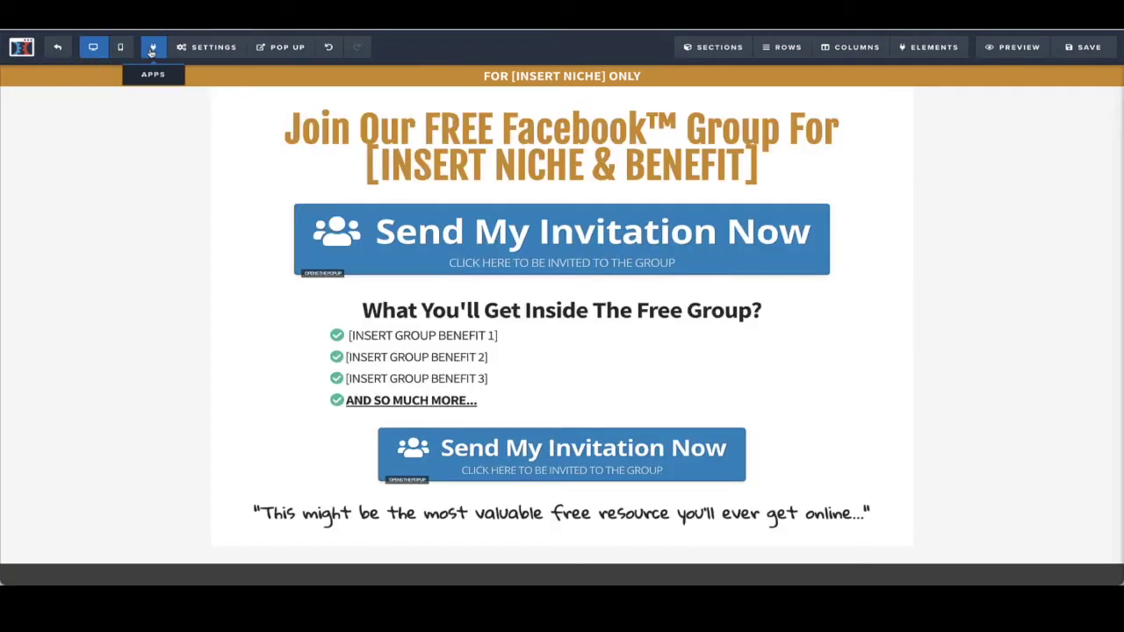
{"action": "mouse_move", "coordinate": [208, 55]}
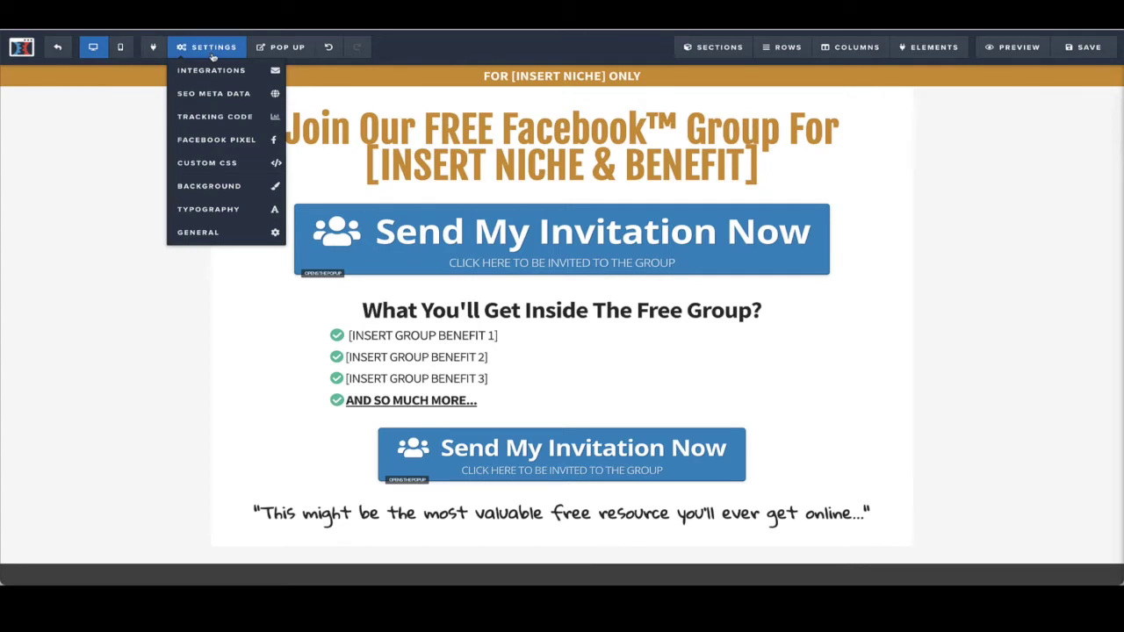
{"action": "mouse_move", "coordinate": [297, 59]}
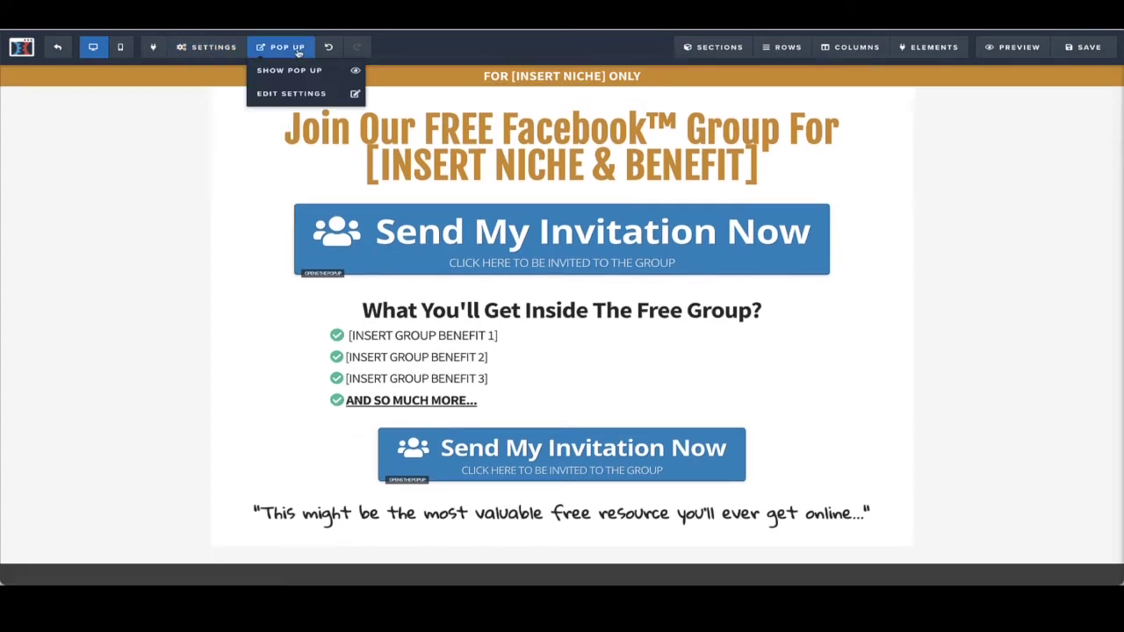
{"action": "left_click", "coordinate": [293, 72]}
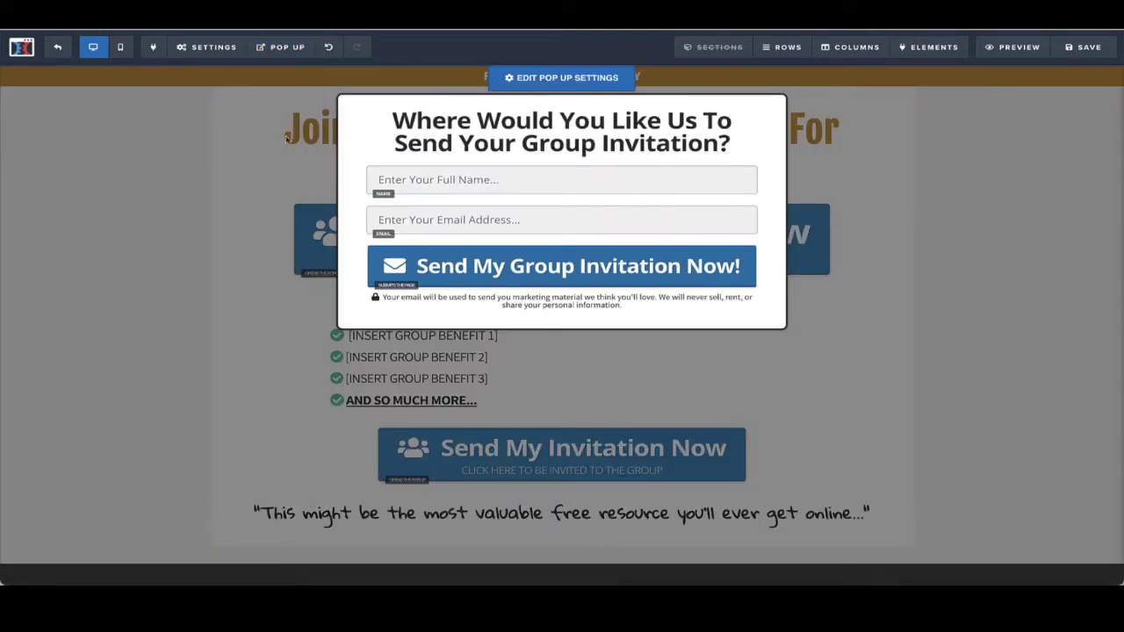
{"action": "left_click", "coordinate": [275, 182]}
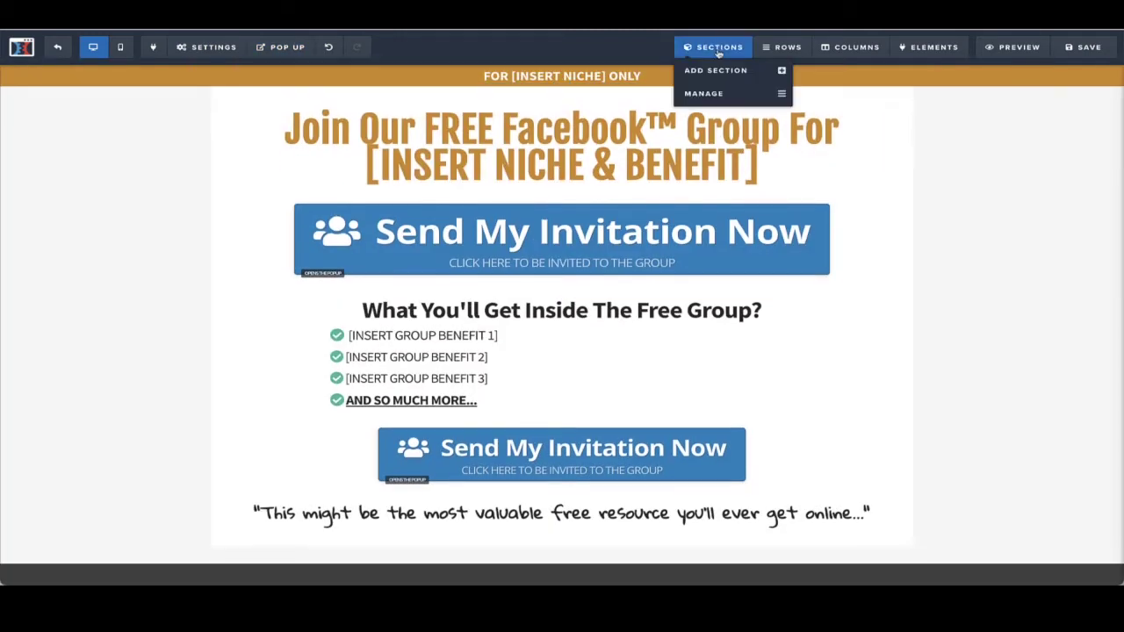
{"action": "mouse_move", "coordinate": [807, 53]}
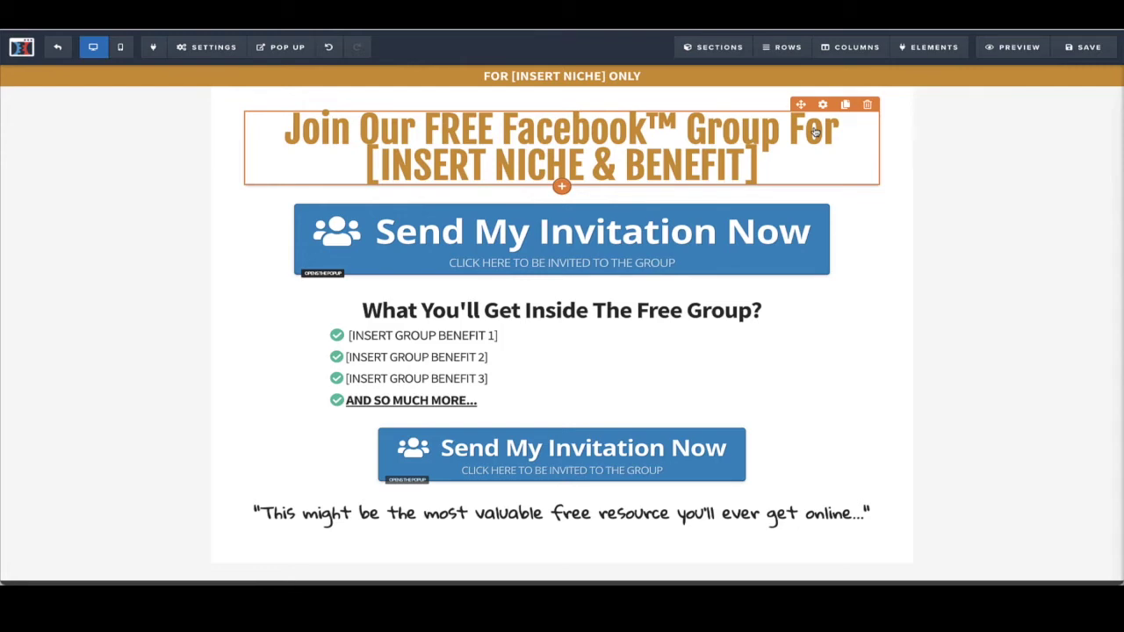
{"action": "mouse_move", "coordinate": [924, 51]}
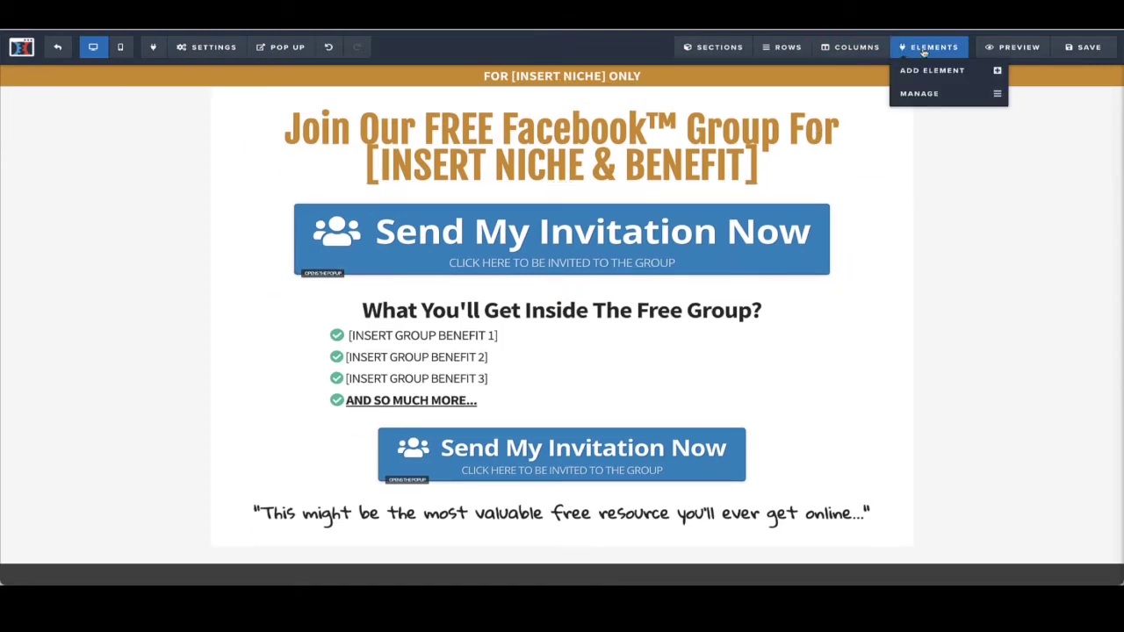
{"action": "left_click", "coordinate": [929, 94]}
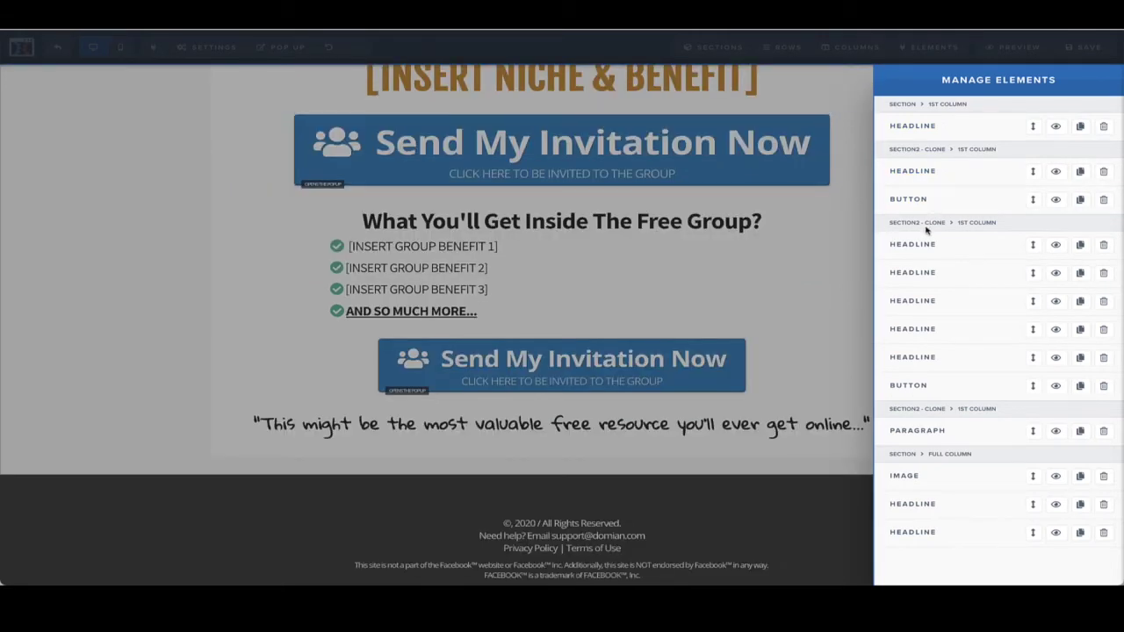
{"action": "left_click", "coordinate": [873, 115]}
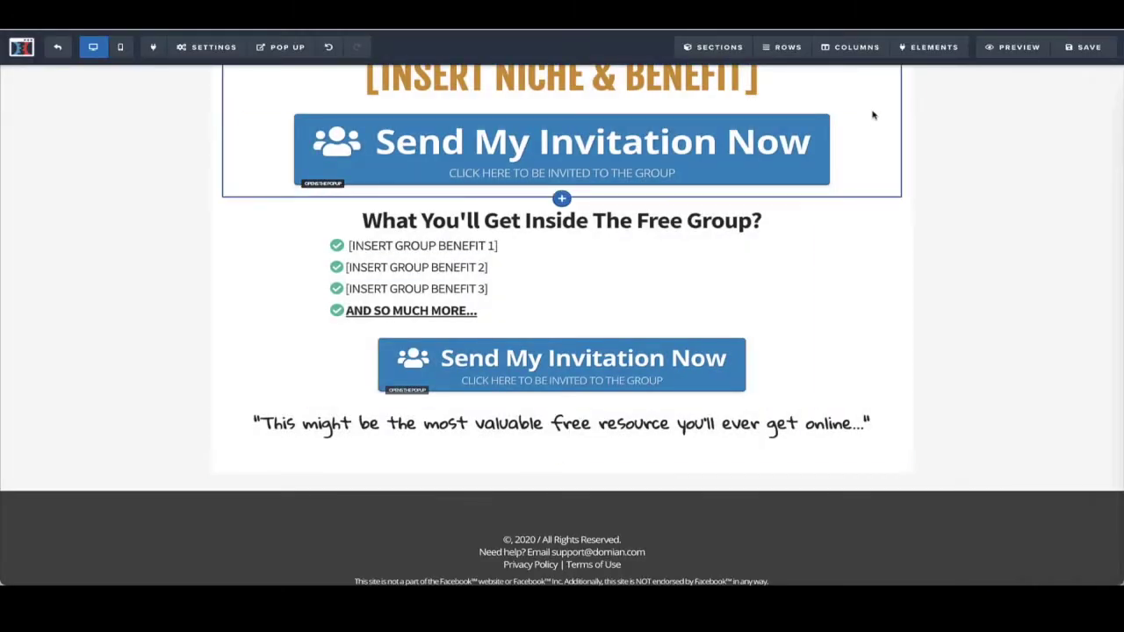
{"action": "left_click", "coordinate": [856, 49]}
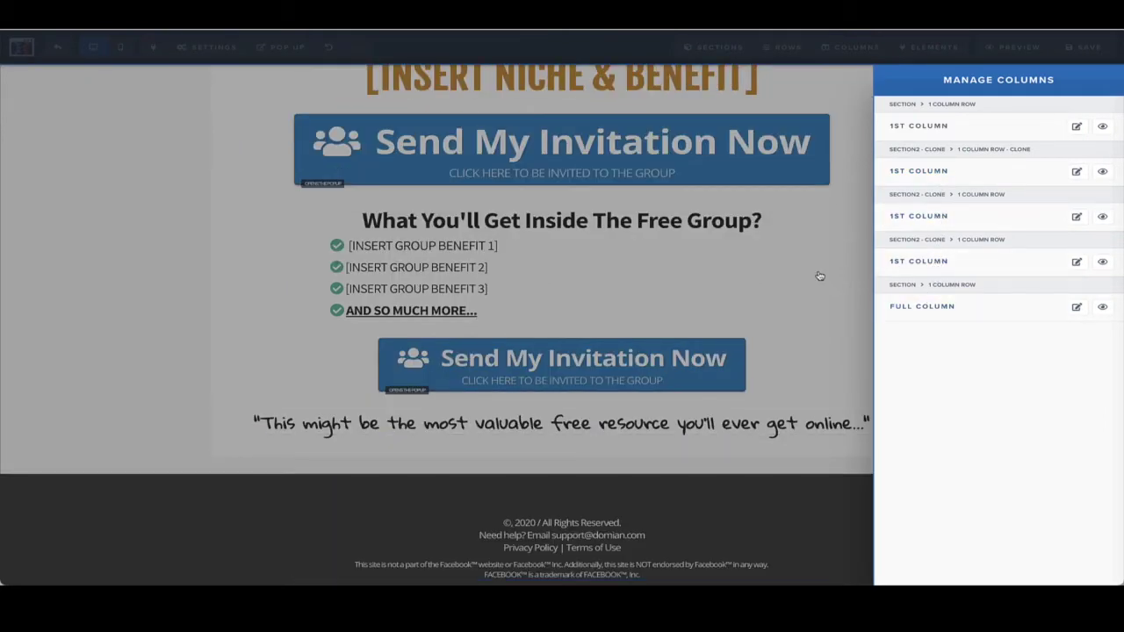
{"action": "left_click", "coordinate": [819, 275]}
{"action": "left_click", "coordinate": [788, 47]}
{"action": "left_click", "coordinate": [784, 93]}
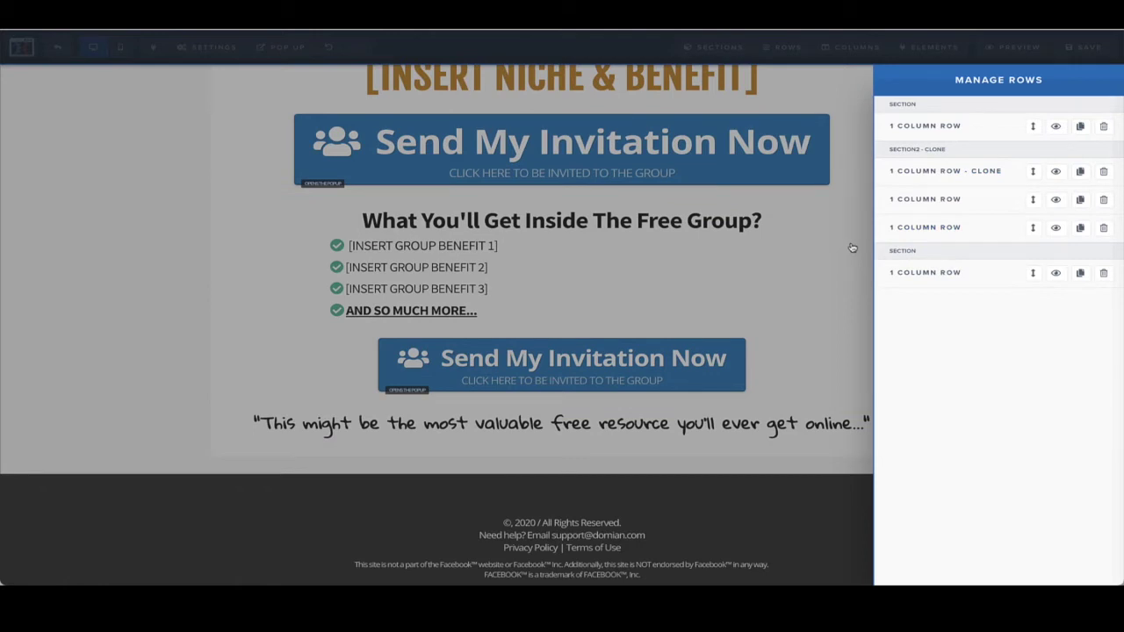
{"action": "left_click", "coordinate": [851, 247]}
{"action": "scroll", "coordinate": [851, 247], "scroll_direction": "up", "scroll_amount": 1}
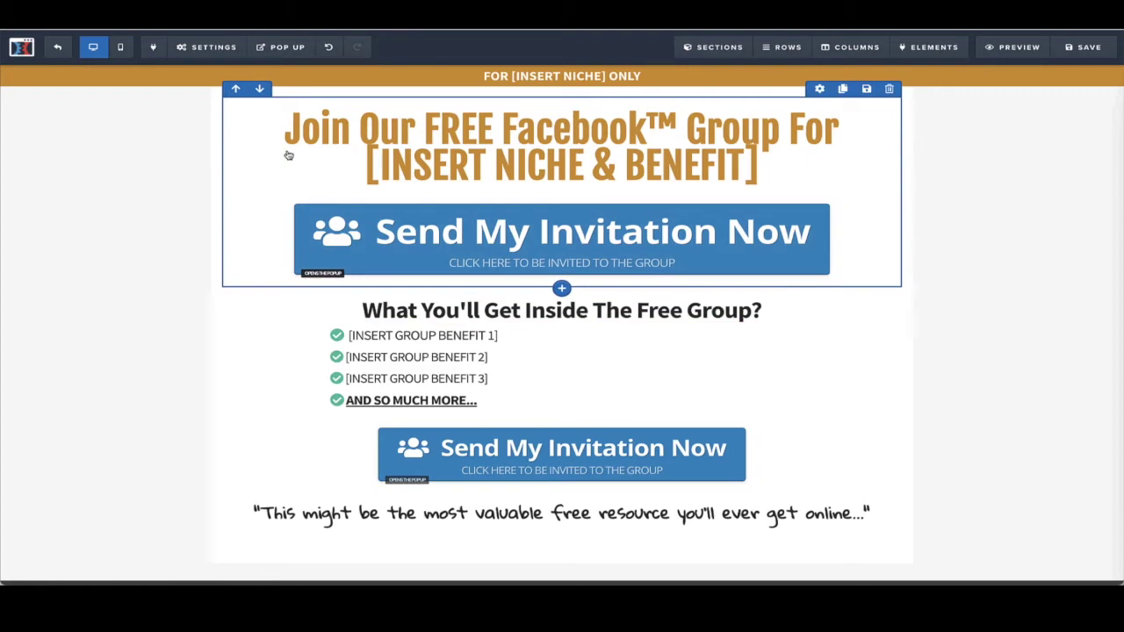
{"action": "mouse_move", "coordinate": [203, 58]}
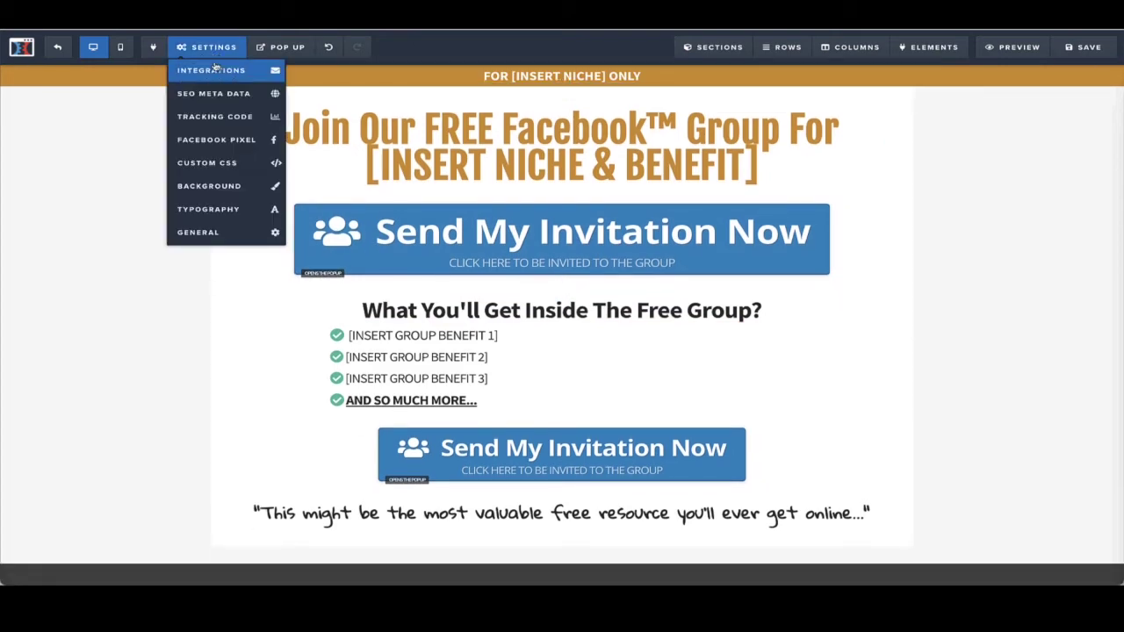
{"action": "left_click", "coordinate": [216, 93]}
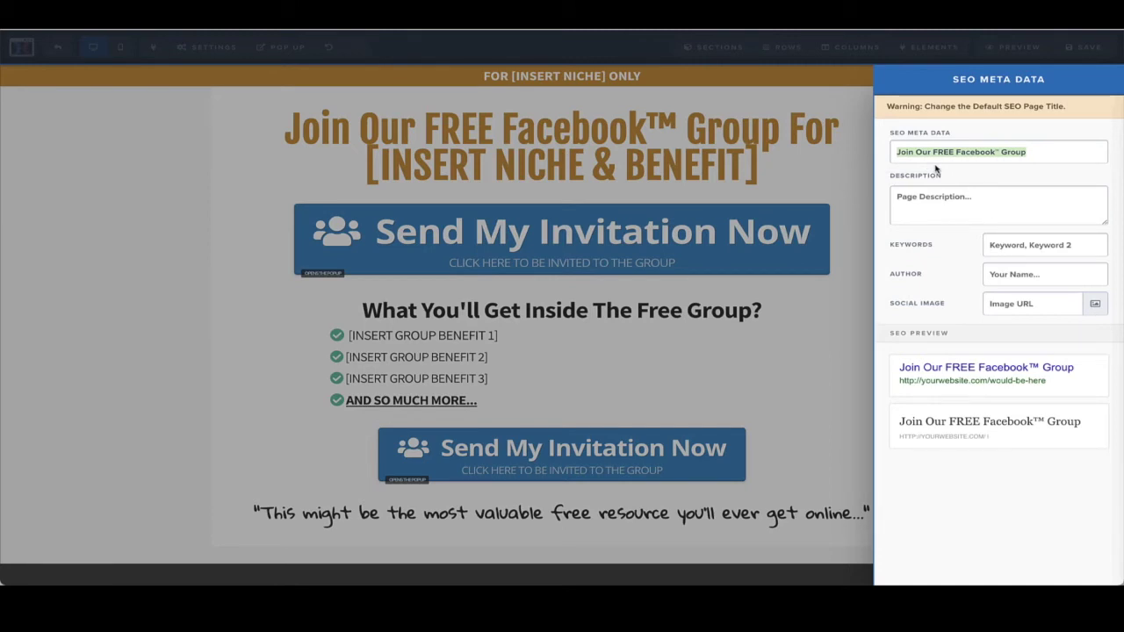
{"action": "left_click", "coordinate": [1045, 152]}
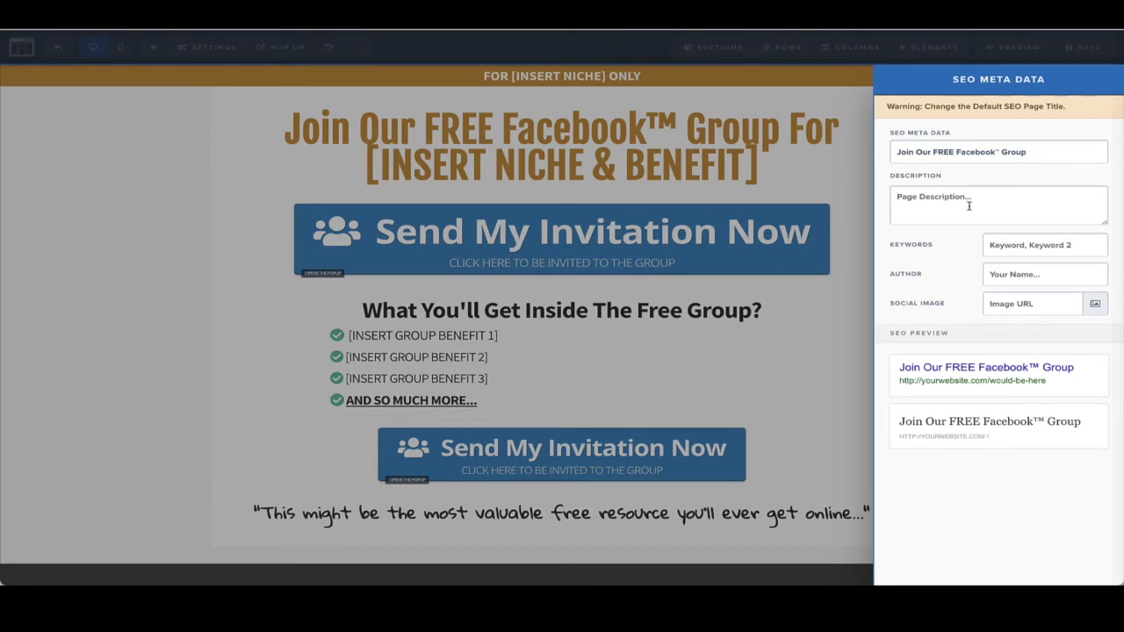
{"action": "left_click", "coordinate": [1014, 272]}
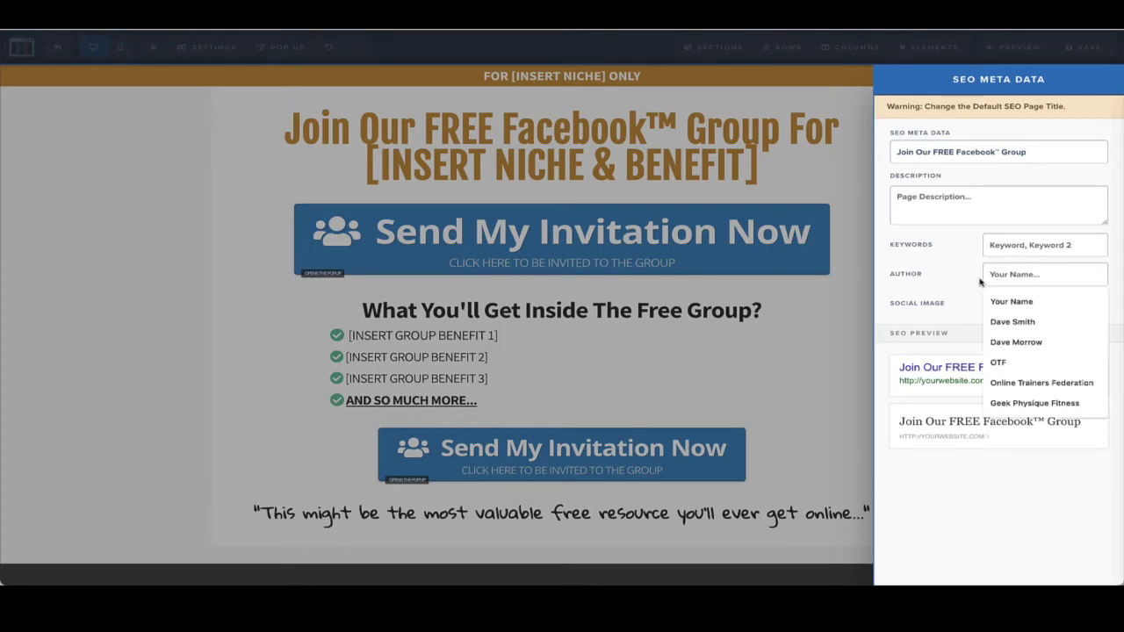
{"action": "left_click", "coordinate": [1024, 301]}
{"action": "left_click", "coordinate": [1022, 303]}
{"action": "left_click", "coordinate": [956, 278]}
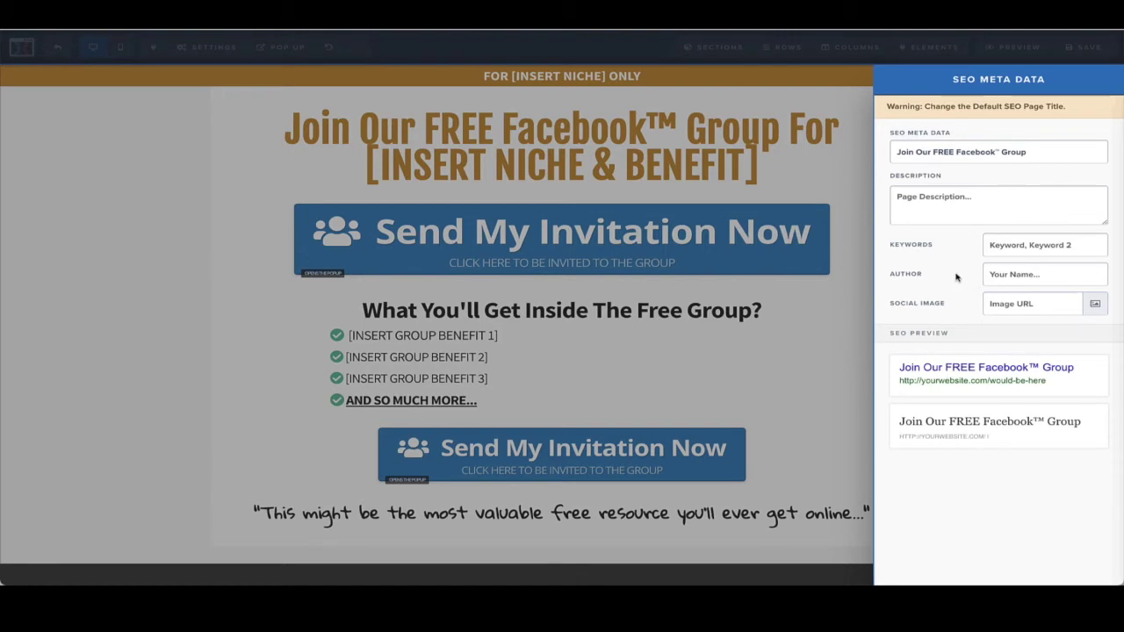
{"action": "left_click", "coordinate": [791, 345]}
Review the capture page's header tracking code in Settings, then close it without changes.
{"action": "left_click", "coordinate": [206, 50]}
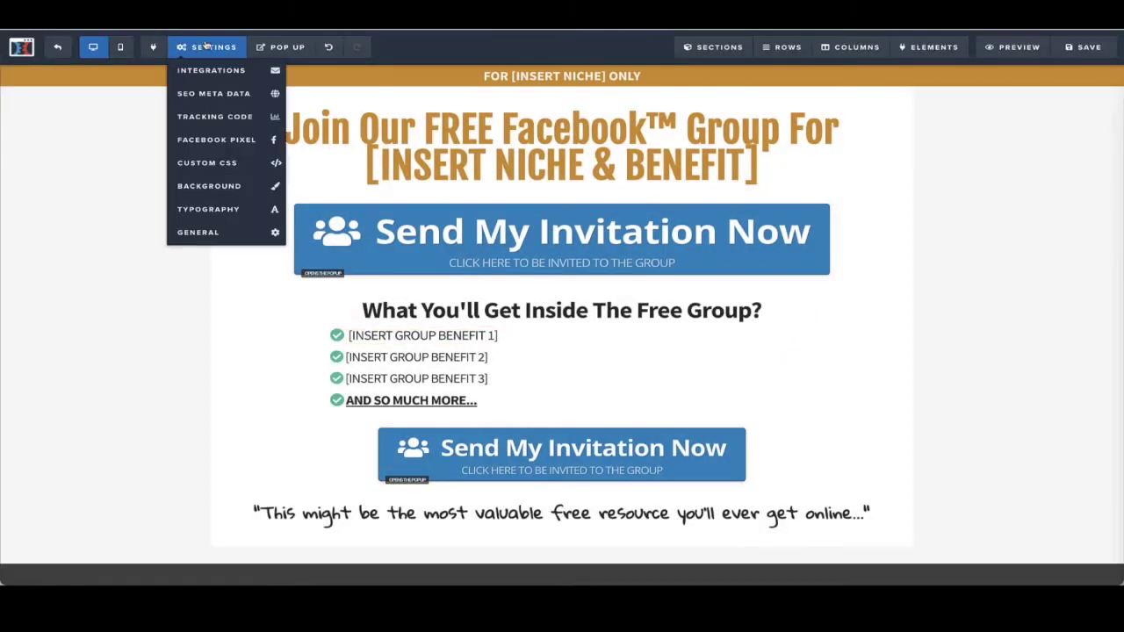
{"action": "left_click", "coordinate": [217, 117]}
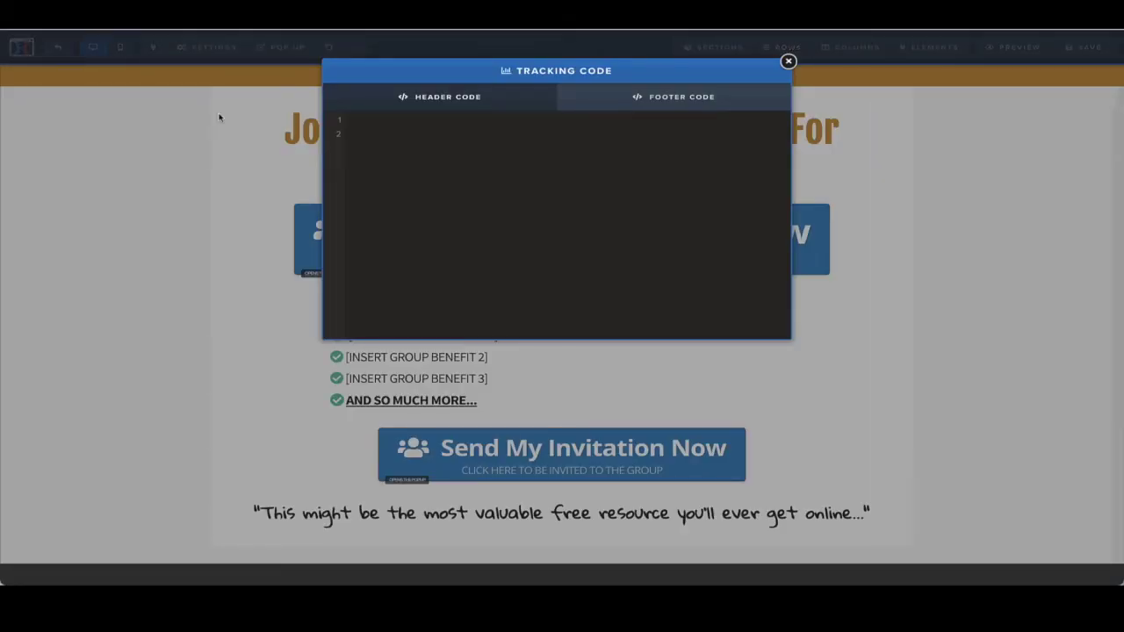
{"action": "left_click", "coordinate": [404, 125]}
{"action": "left_click", "coordinate": [787, 62]}
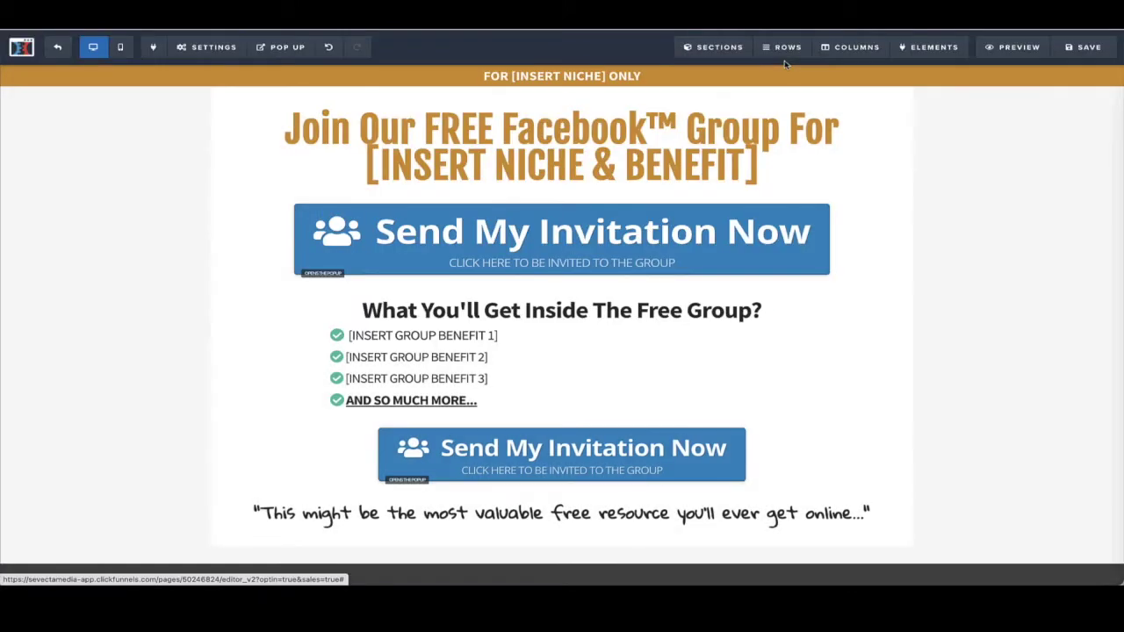
Set Affiliate Badge to Hide in the capture page's General settings.
{"action": "left_click", "coordinate": [219, 48]}
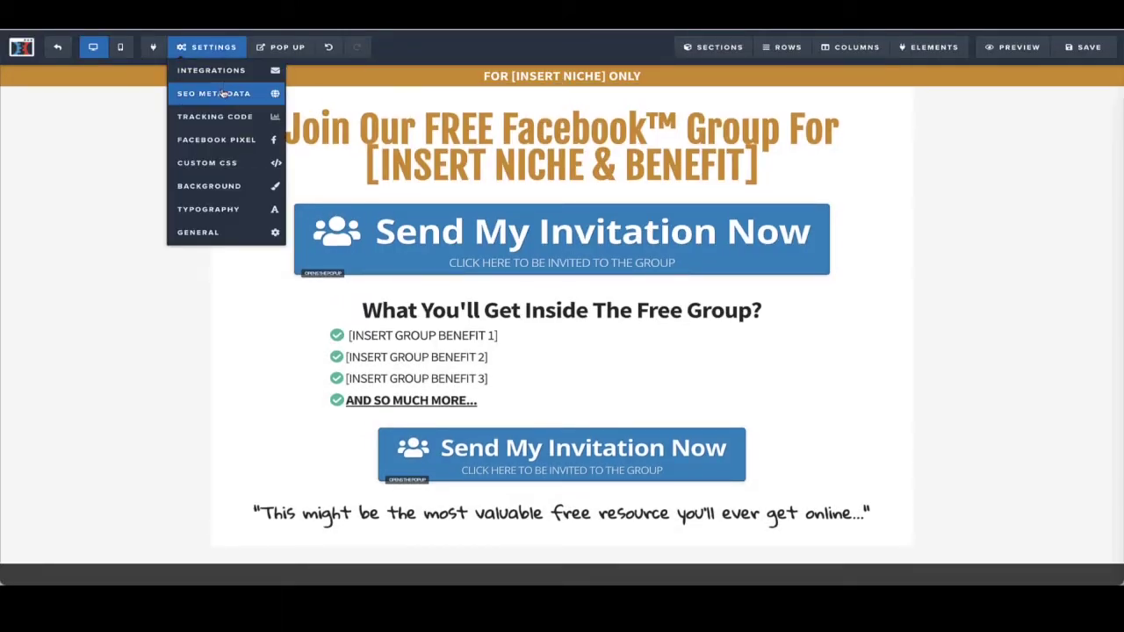
{"action": "left_click", "coordinate": [227, 233]}
{"action": "left_click", "coordinate": [997, 173]}
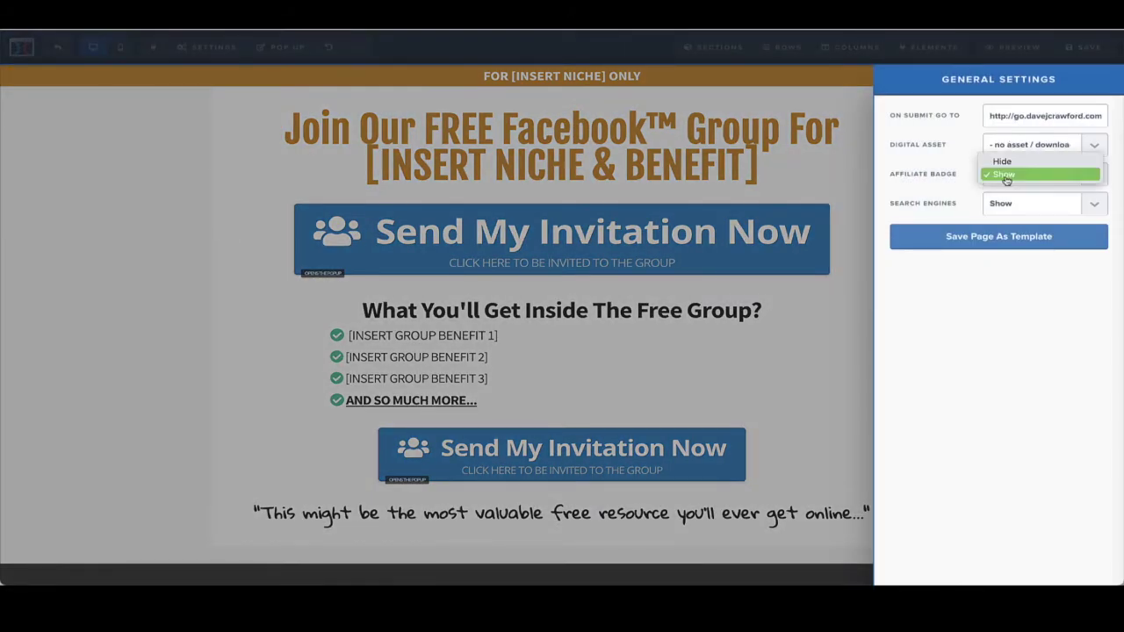
{"action": "left_click", "coordinate": [1010, 165]}
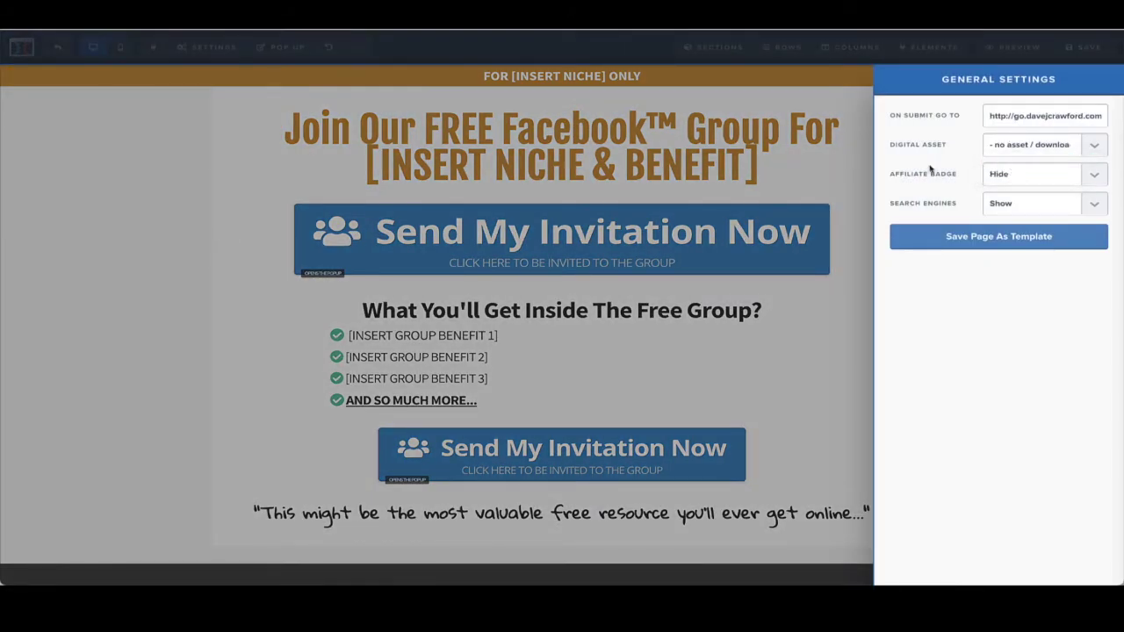
{"action": "left_click", "coordinate": [844, 177]}
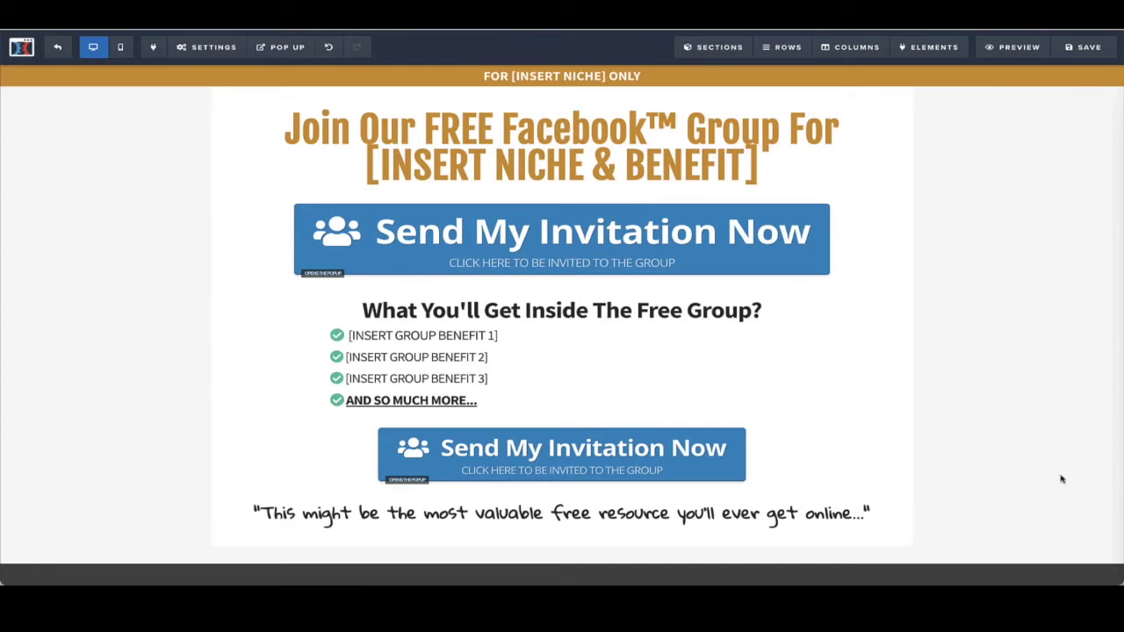
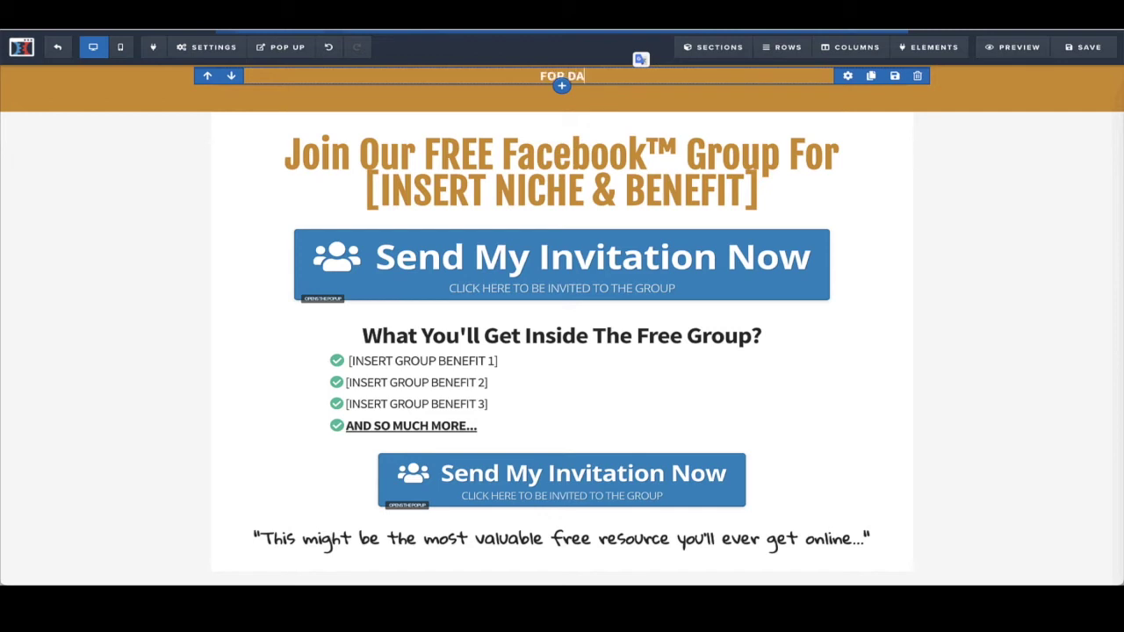
Replace the headline's niche placeholder with 'Dads That Want To Lose Belly Fat'.
{"action": "left_click", "coordinate": [940, 163]}
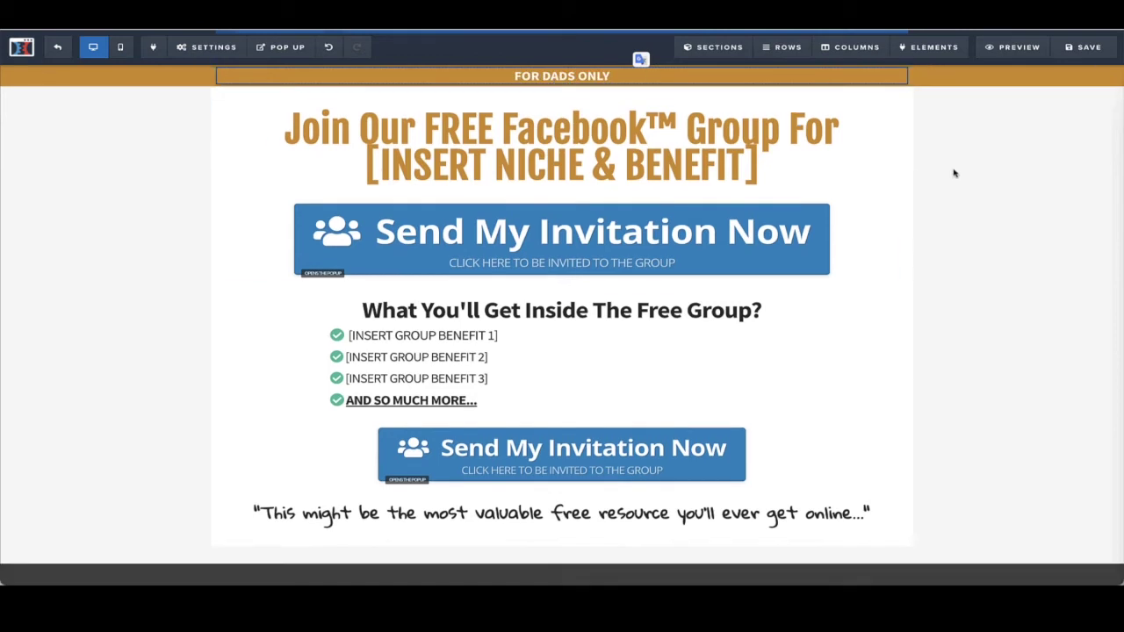
{"action": "left_click", "coordinate": [622, 162]}
{"action": "left_click_drag", "start_coordinate": [763, 165], "coordinate": [386, 165]}
{"action": "key", "text": "BackSpace"}
{"action": "key", "text": "BackSpace"}
{"action": "type", "text": "DADS"}
{"action": "key", "text": "BackSpace"}
{"action": "key", "text": "BackSpace"}
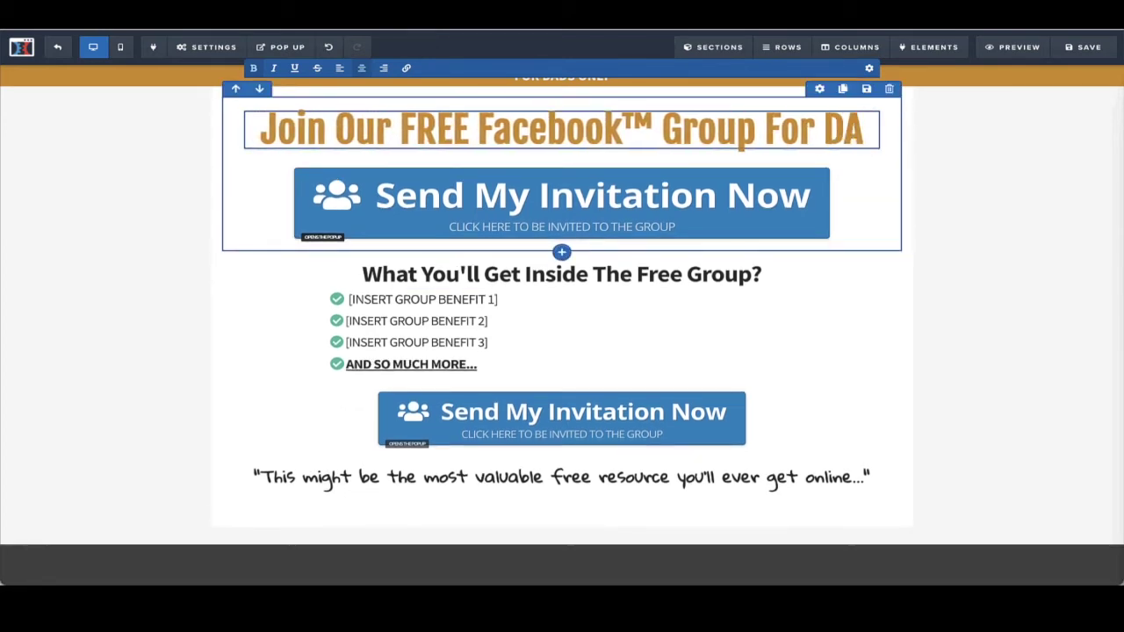
{"action": "key", "text": "BackSpace"}
{"action": "type", "text": "ads Th"}
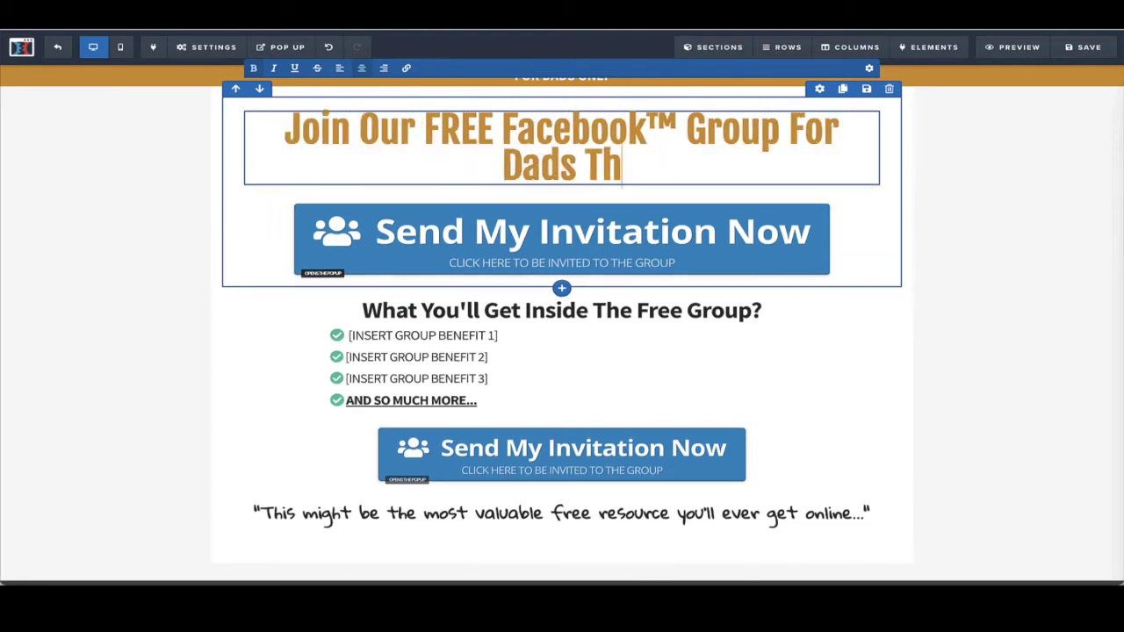
{"action": "type", "text": "at Want To"}
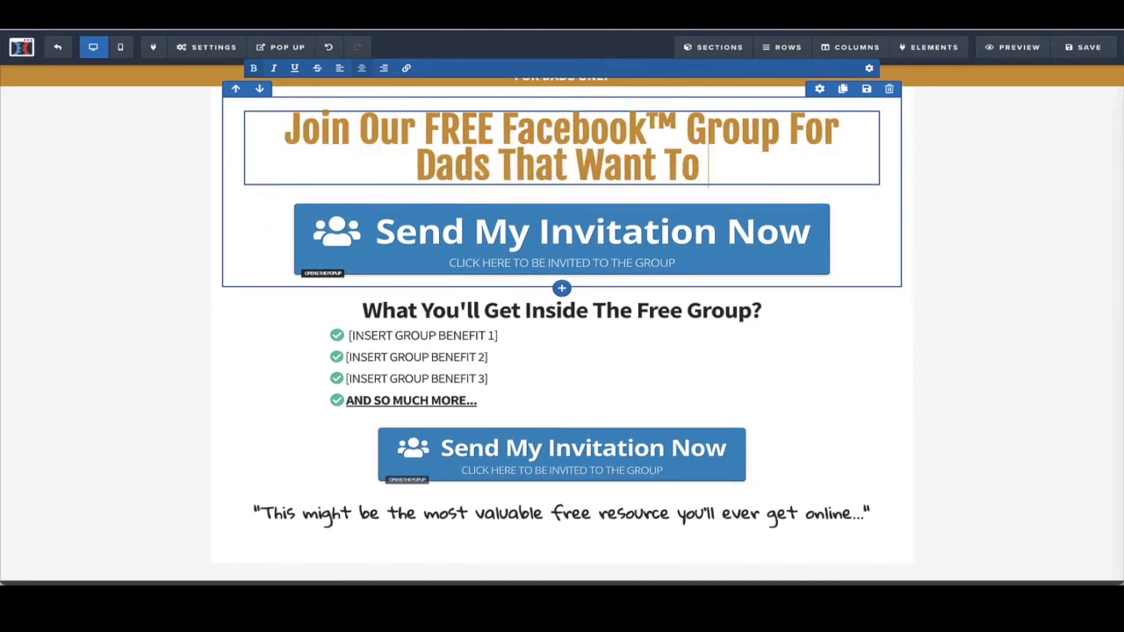
{"action": "type", "text": " Lose Belly"}
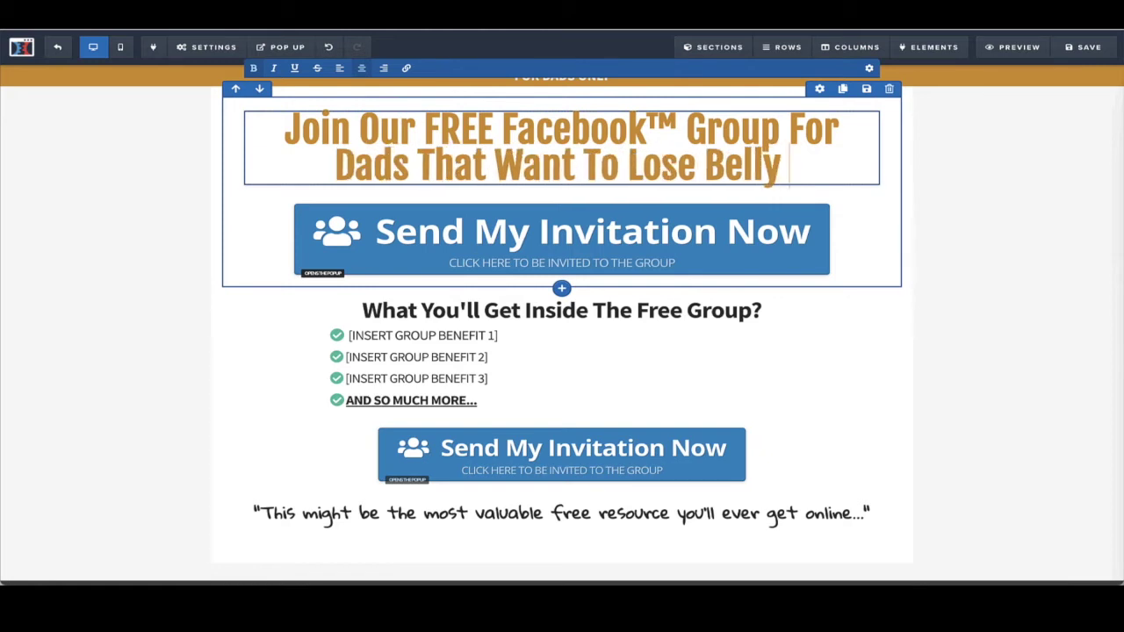
{"action": "type", "text": " FAT"}
{"action": "key", "text": "BackSpace"}
{"action": "key", "text": "BackSpace"}
{"action": "type", "text": "at"}
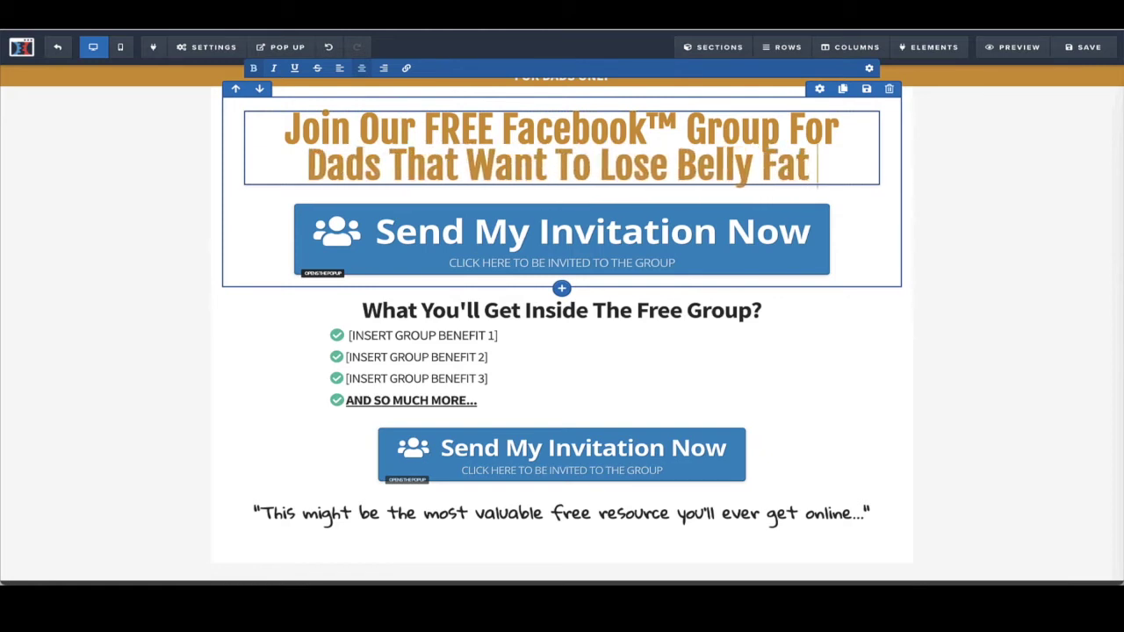
{"action": "left_click", "coordinate": [979, 251]}
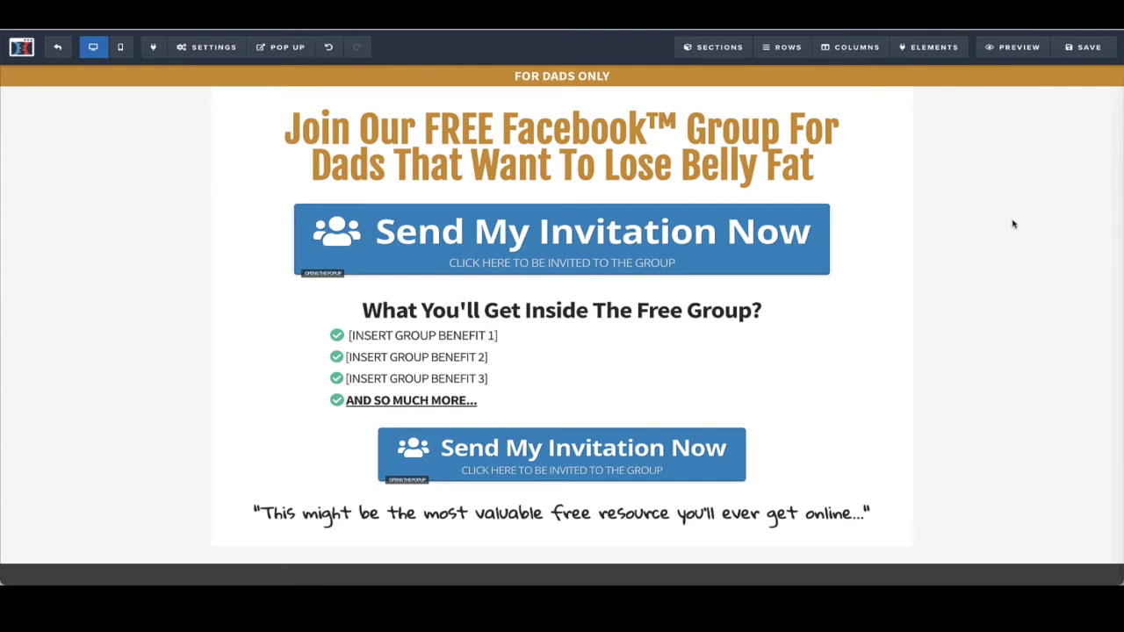
Give the headline Oxygen font, a top margin of 10 and a 30px mobile size.
{"action": "left_click", "coordinate": [823, 106]}
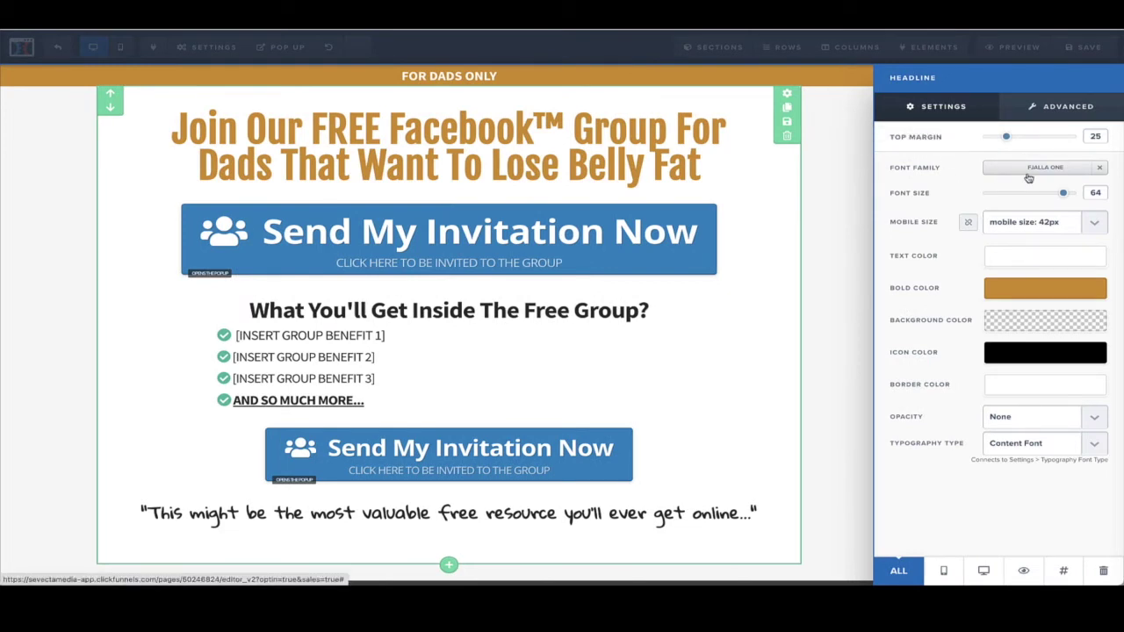
{"action": "mouse_move", "coordinate": [1006, 137]}
{"action": "left_mouse_down"}
{"action": "mouse_move", "coordinate": [1033, 138]}
{"action": "mouse_move", "coordinate": [1001, 138]}
{"action": "left_mouse_up"}
{"action": "left_click", "coordinate": [1017, 169]}
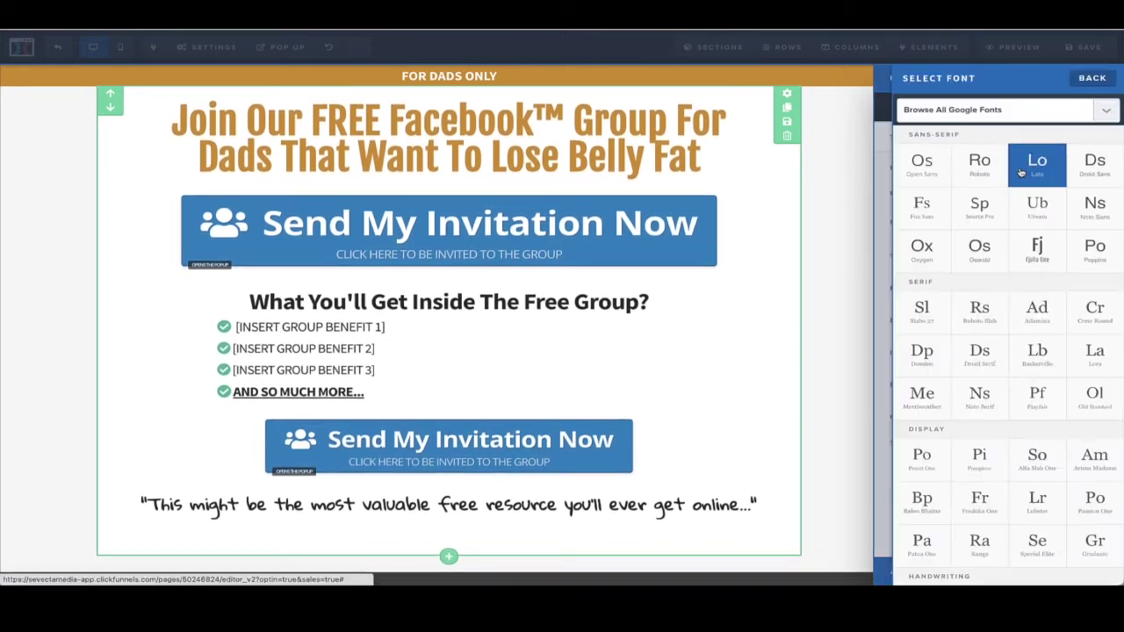
{"action": "left_click", "coordinate": [934, 242]}
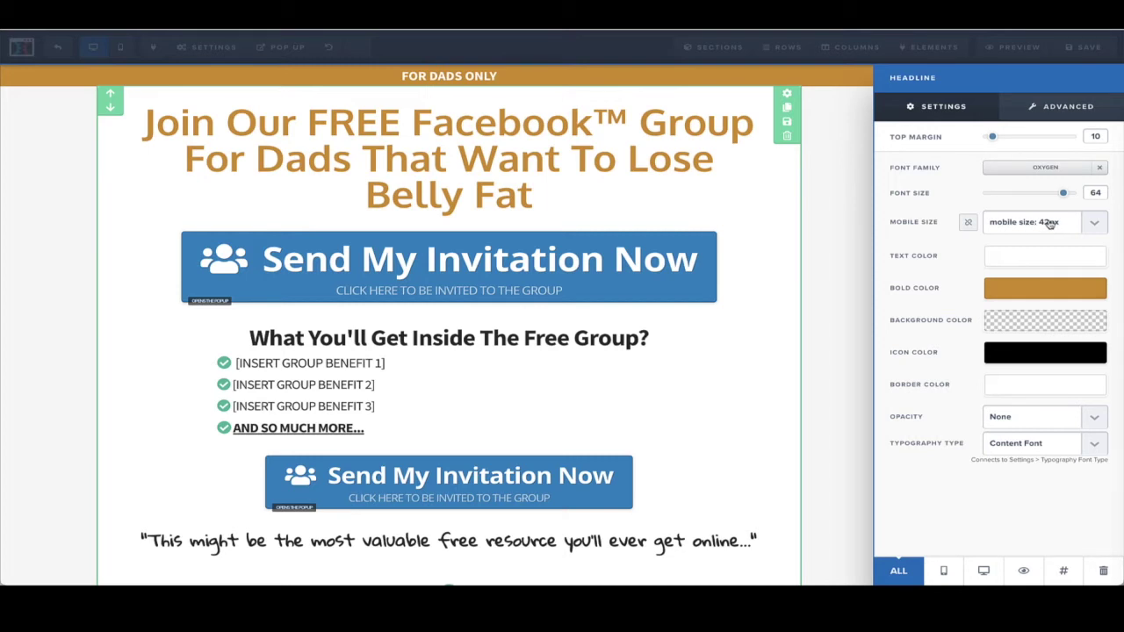
{"action": "left_click", "coordinate": [1051, 224]}
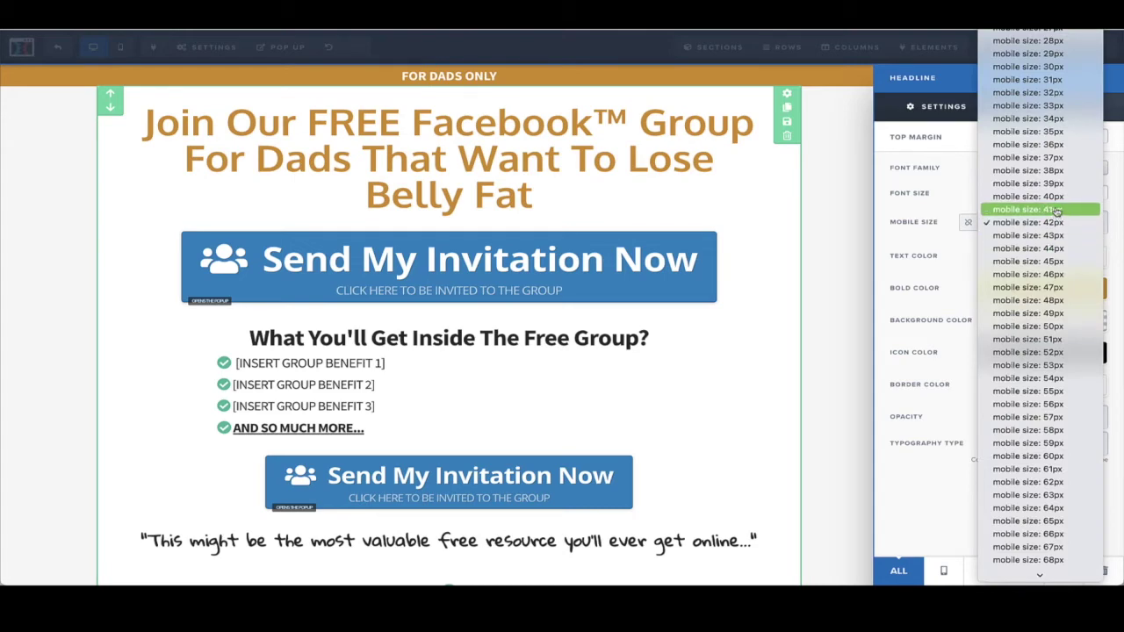
{"action": "left_click", "coordinate": [1045, 66]}
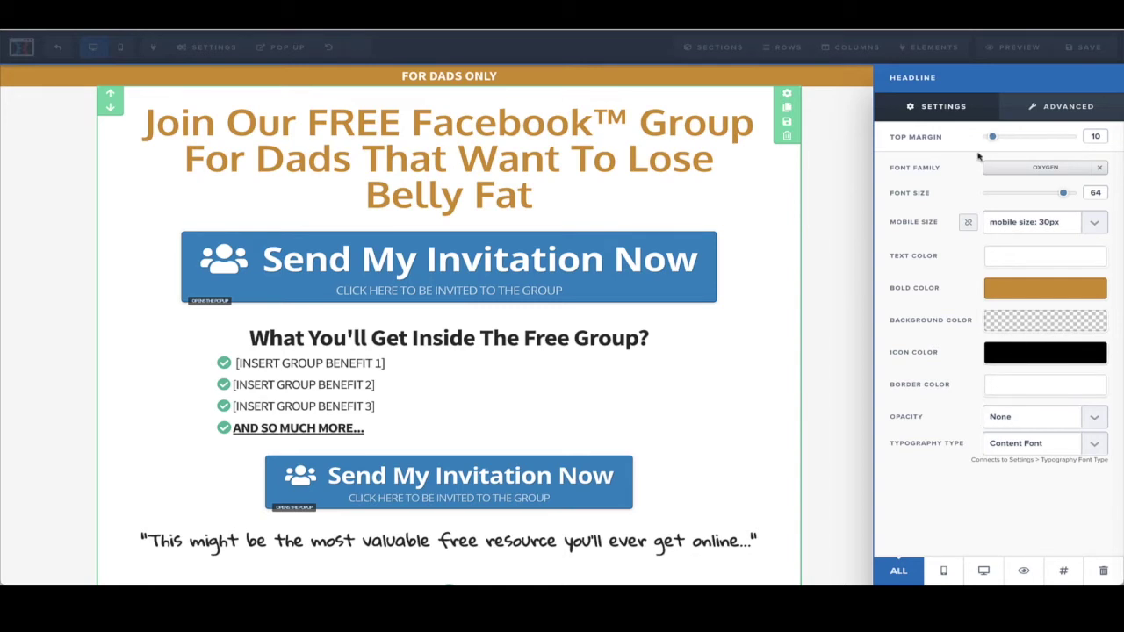
{"action": "left_click", "coordinate": [1045, 114]}
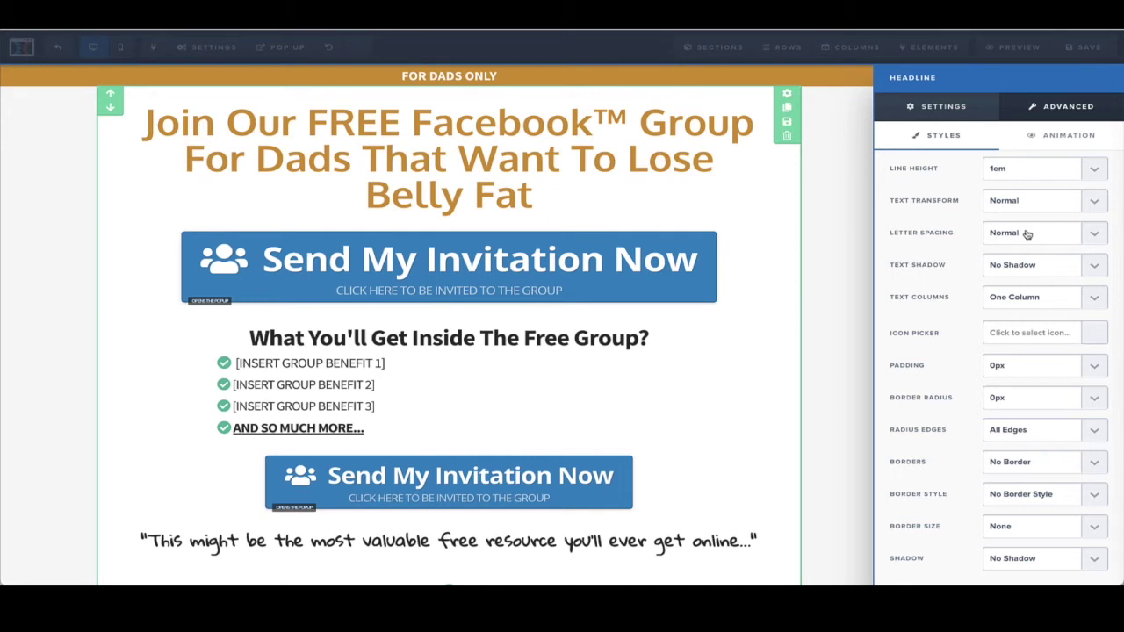
{"action": "left_click", "coordinate": [953, 109]}
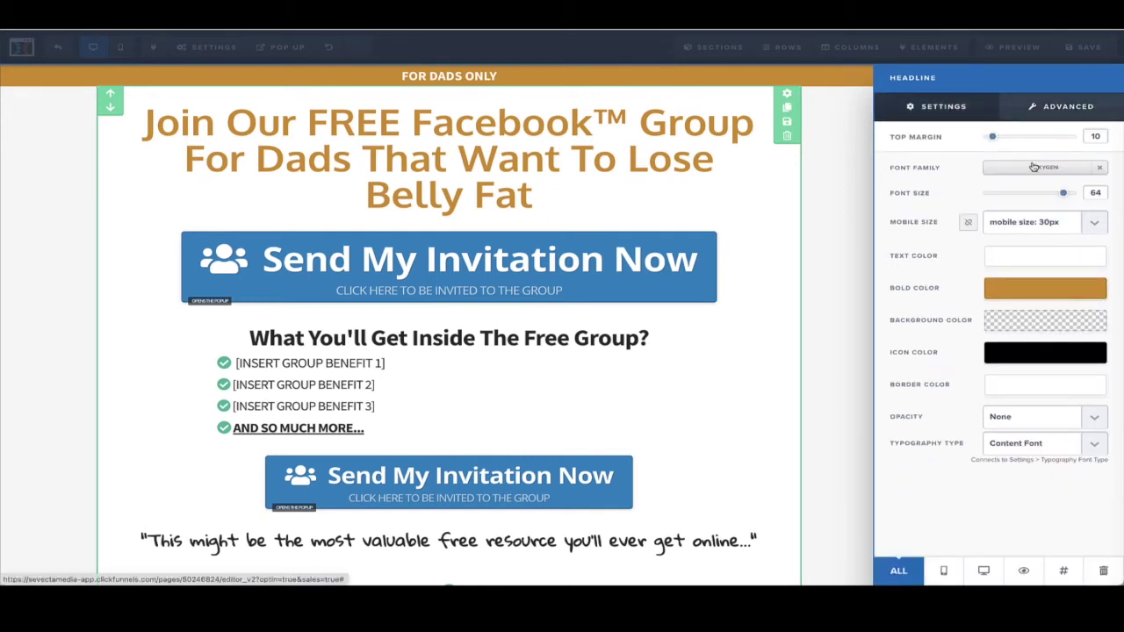
{"action": "left_click", "coordinate": [831, 269]}
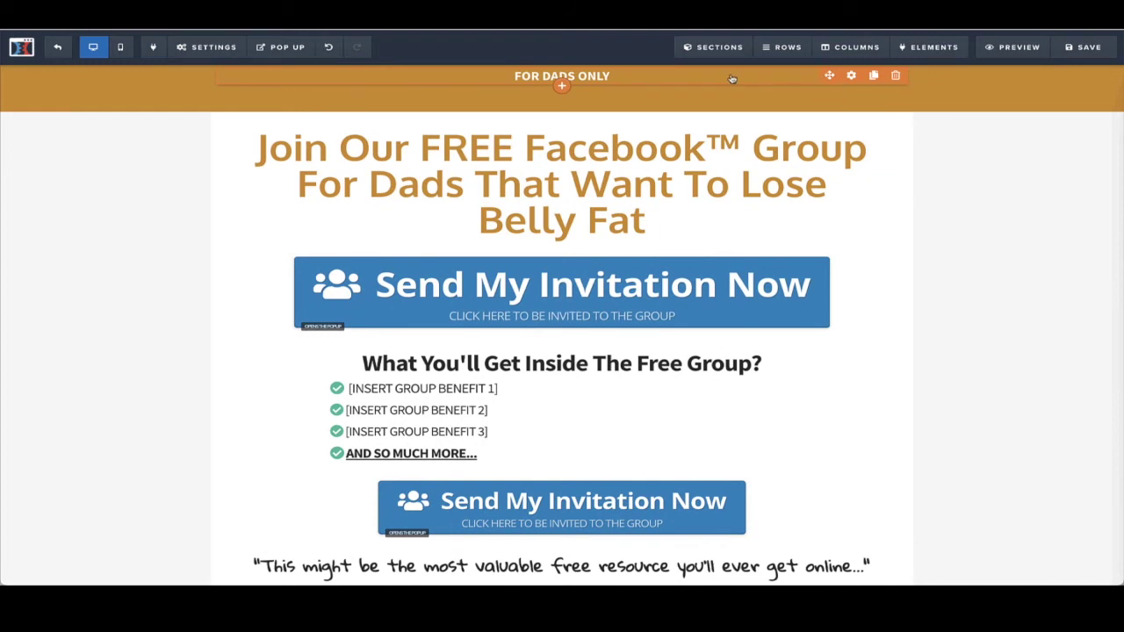
{"action": "left_click", "coordinate": [850, 76]}
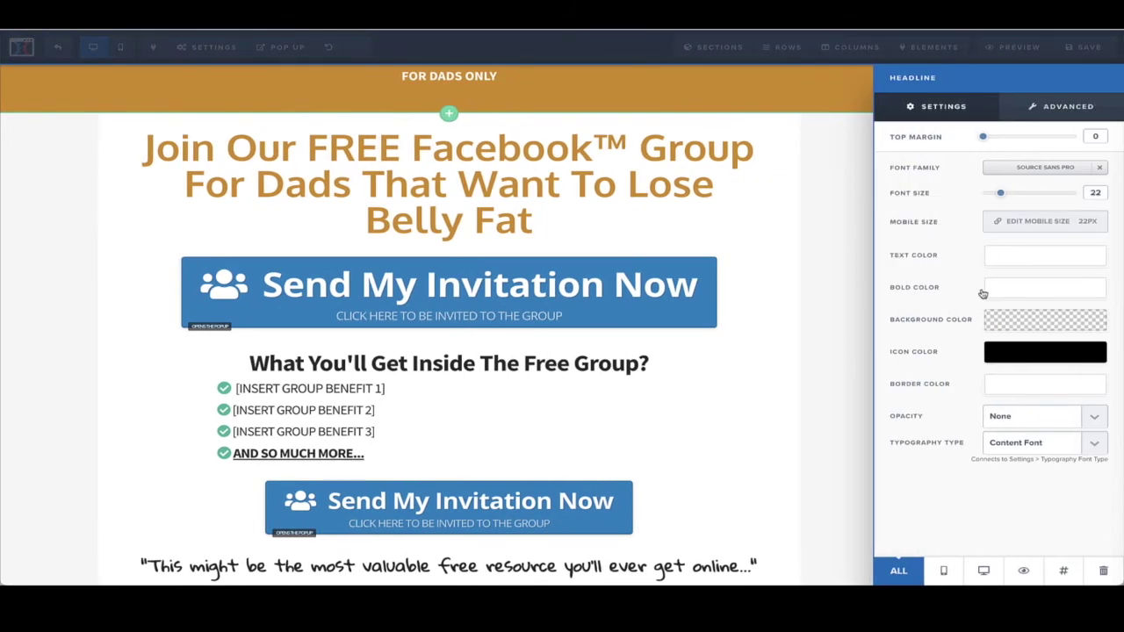
{"action": "left_click", "coordinate": [793, 339]}
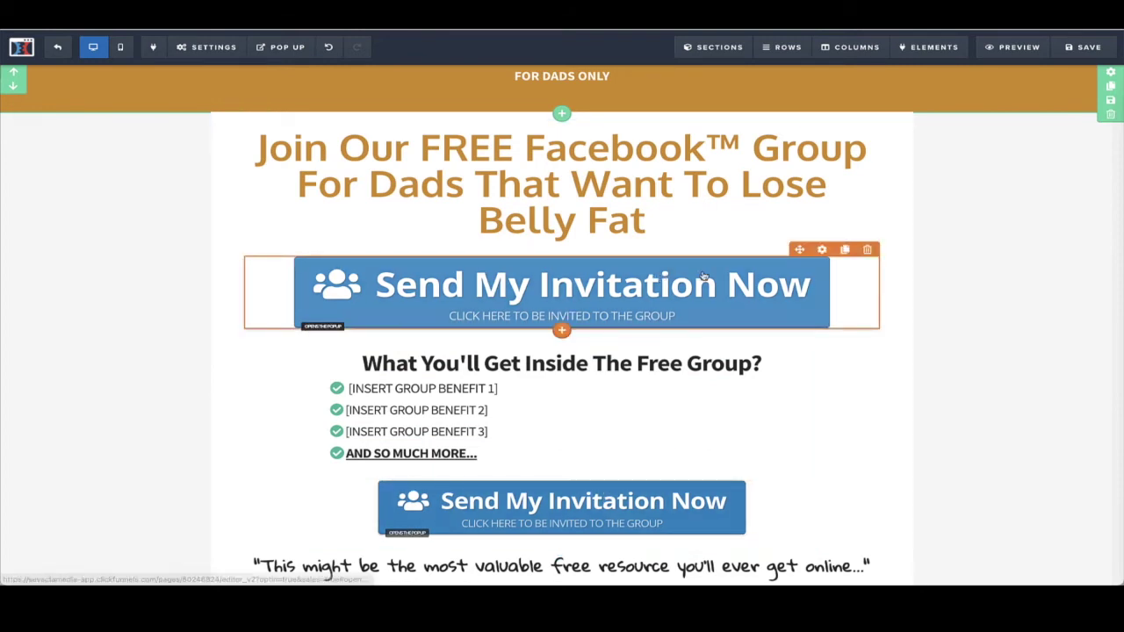
{"action": "left_click", "coordinate": [821, 250]}
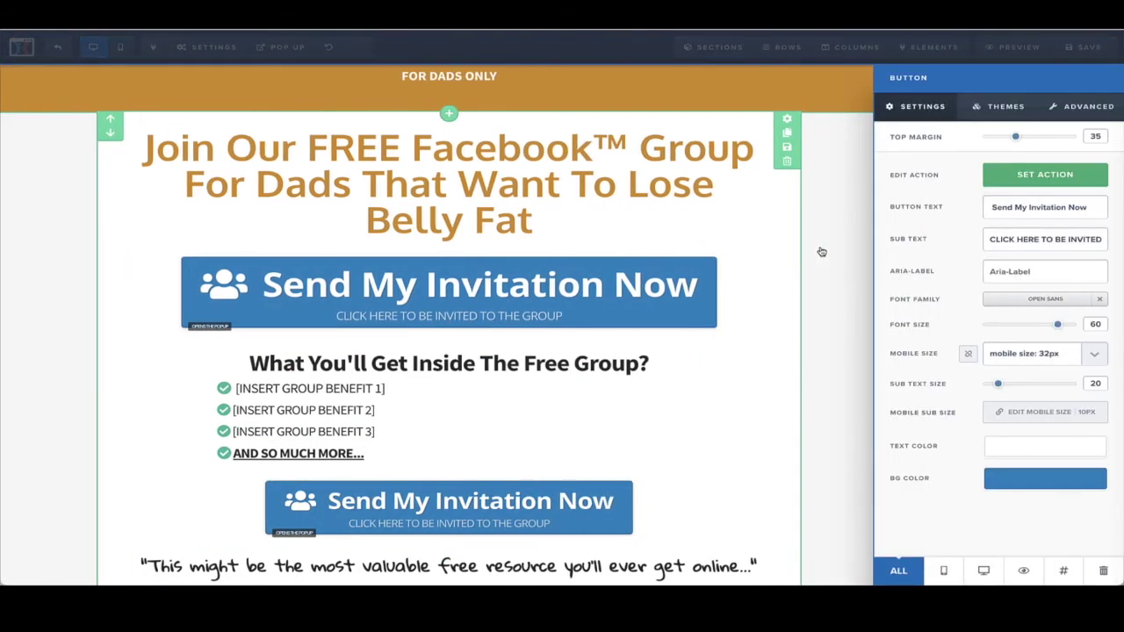
{"action": "left_click", "coordinate": [1044, 175]}
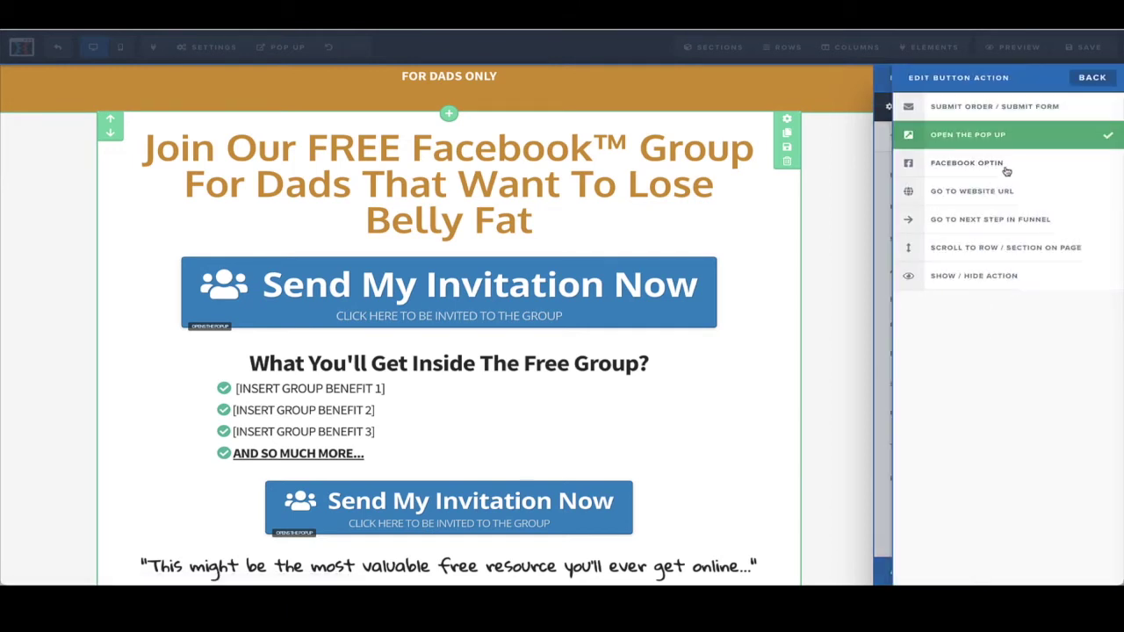
{"action": "left_click", "coordinate": [1091, 79]}
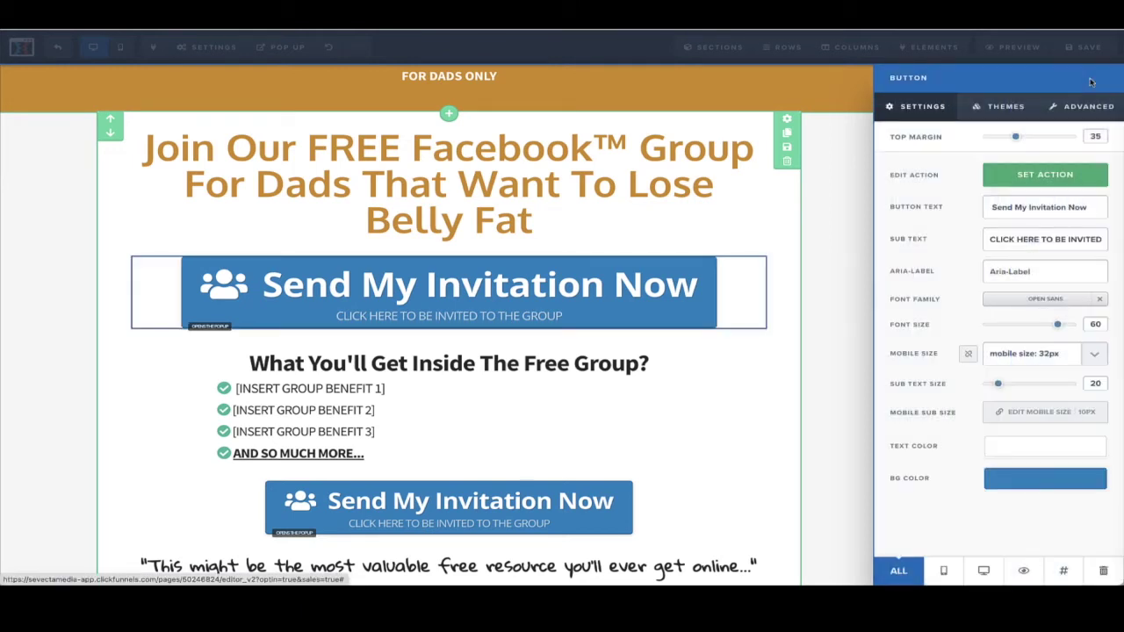
{"action": "left_click_drag", "start_coordinate": [989, 207], "coordinate": [1086, 207]}
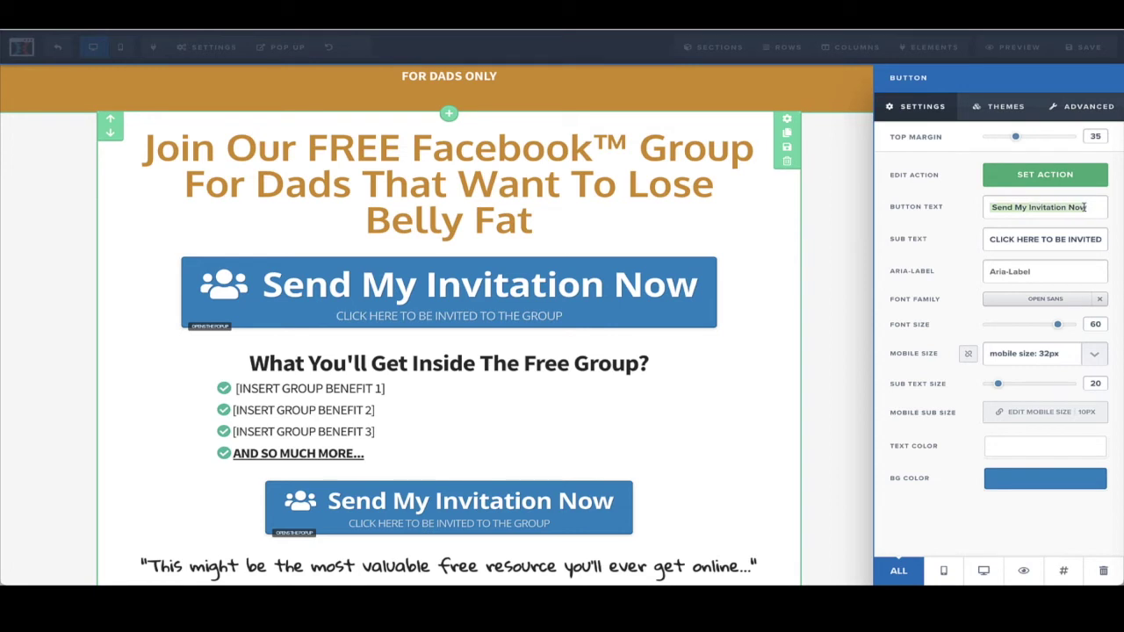
{"action": "left_click_drag", "start_coordinate": [986, 242], "coordinate": [1114, 245]}
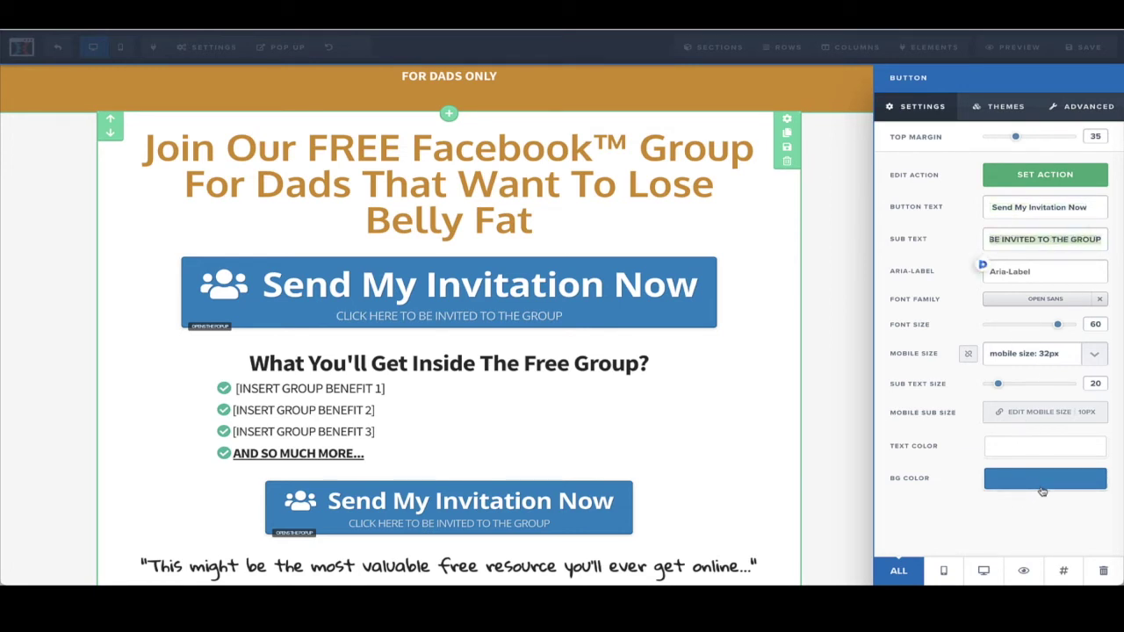
{"action": "left_click", "coordinate": [824, 292]}
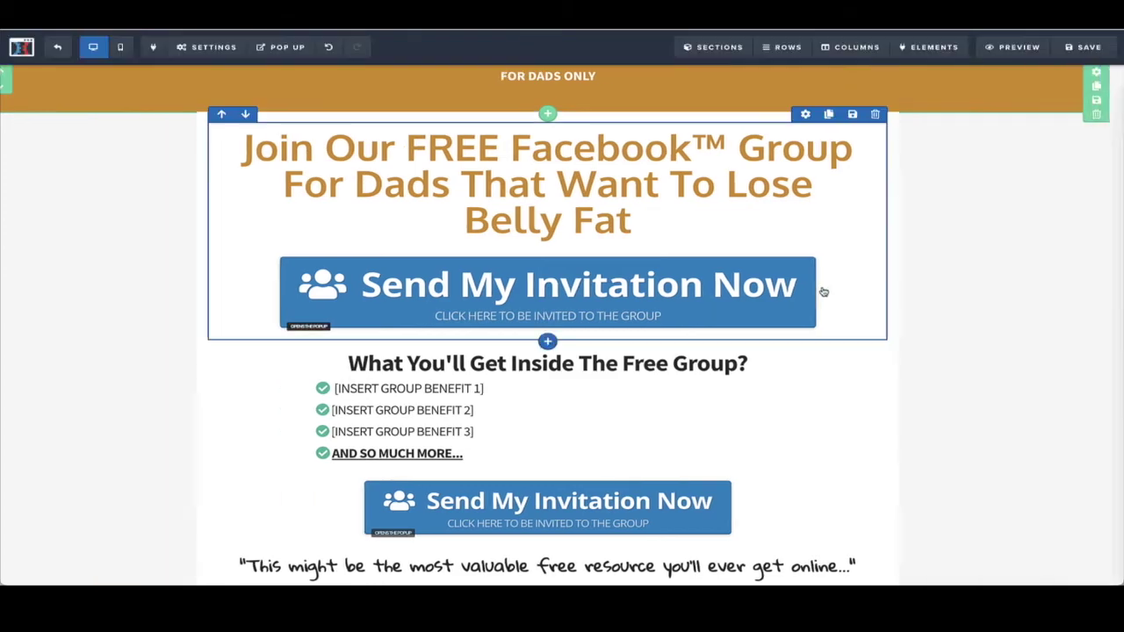
{"action": "left_click", "coordinate": [822, 249]}
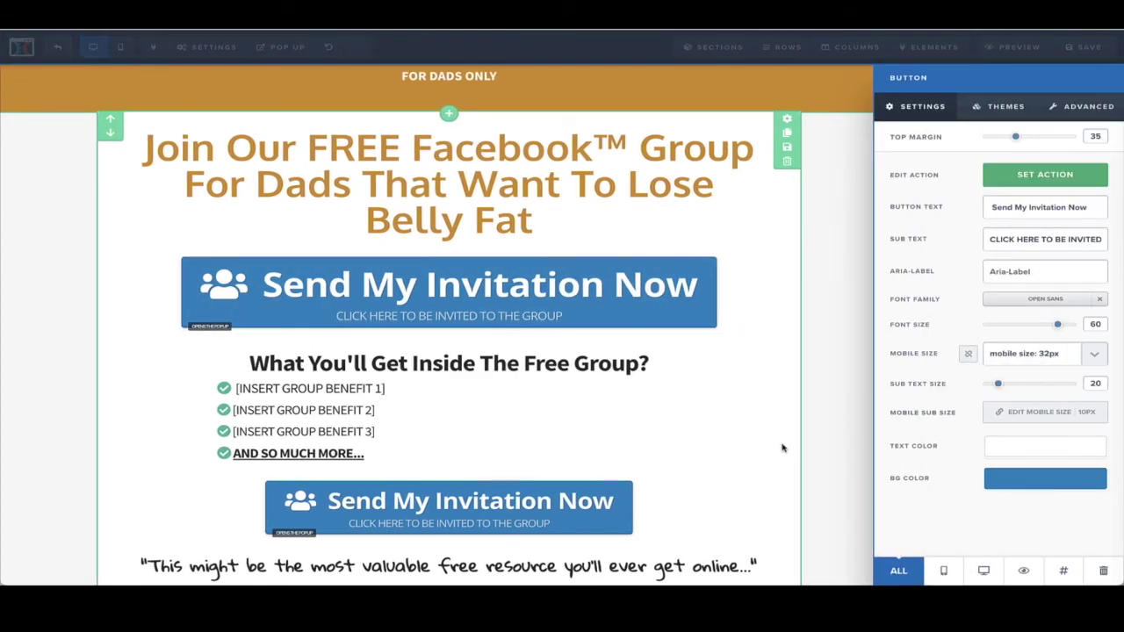
{"action": "left_click", "coordinate": [782, 447]}
{"action": "scroll", "coordinate": [898, 297], "scroll_direction": "down", "scroll_amount": 2}
{"action": "scroll", "coordinate": [898, 297], "scroll_direction": "down", "scroll_amount": 2}
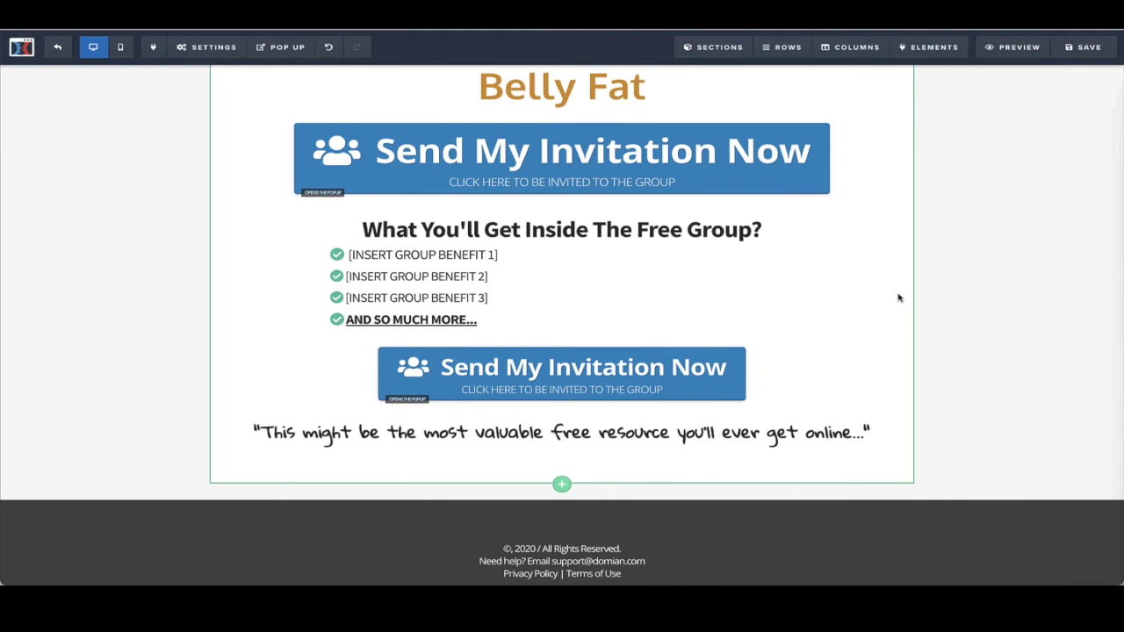
{"action": "scroll", "coordinate": [805, 314], "scroll_direction": "up", "scroll_amount": 3}
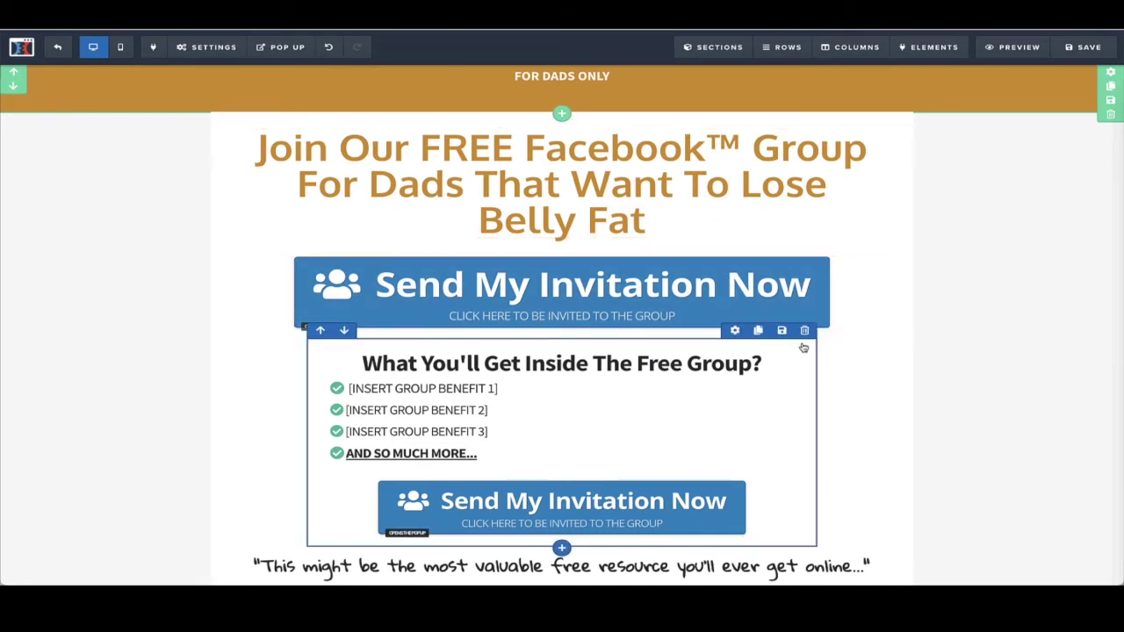
Add a new button below the first invitation button that opens the pop-up.
{"action": "left_click", "coordinate": [562, 329]}
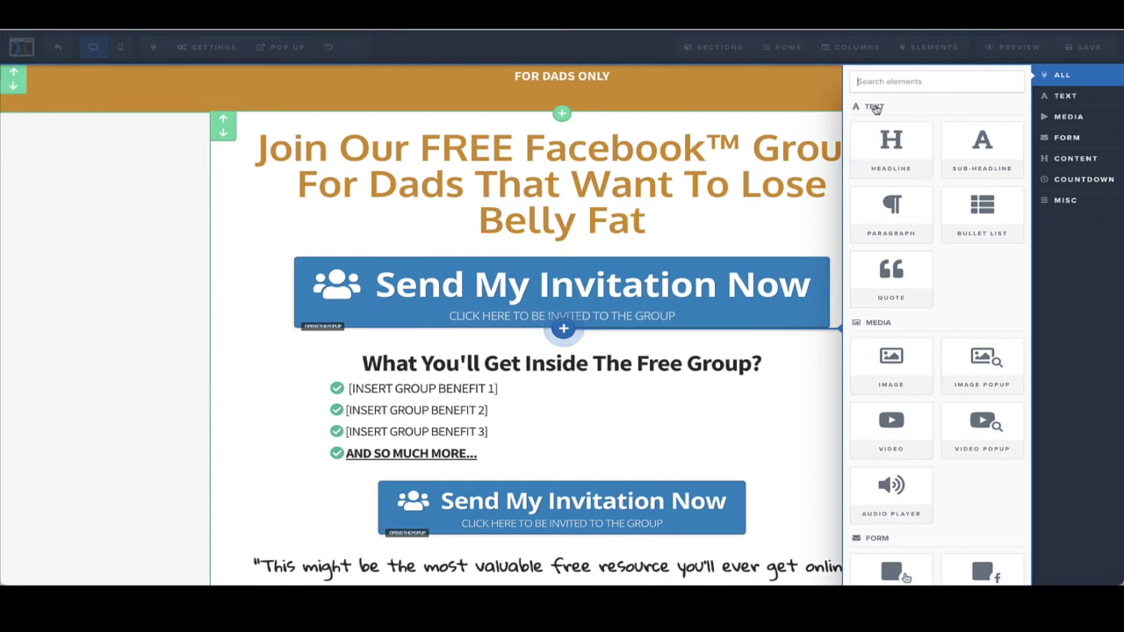
{"action": "scroll", "coordinate": [935, 167], "scroll_direction": "down", "scroll_amount": 5}
{"action": "scroll", "coordinate": [935, 166], "scroll_direction": "down", "scroll_amount": 2}
{"action": "scroll", "coordinate": [934, 167], "scroll_direction": "up", "scroll_amount": 2}
{"action": "left_click", "coordinate": [890, 259]}
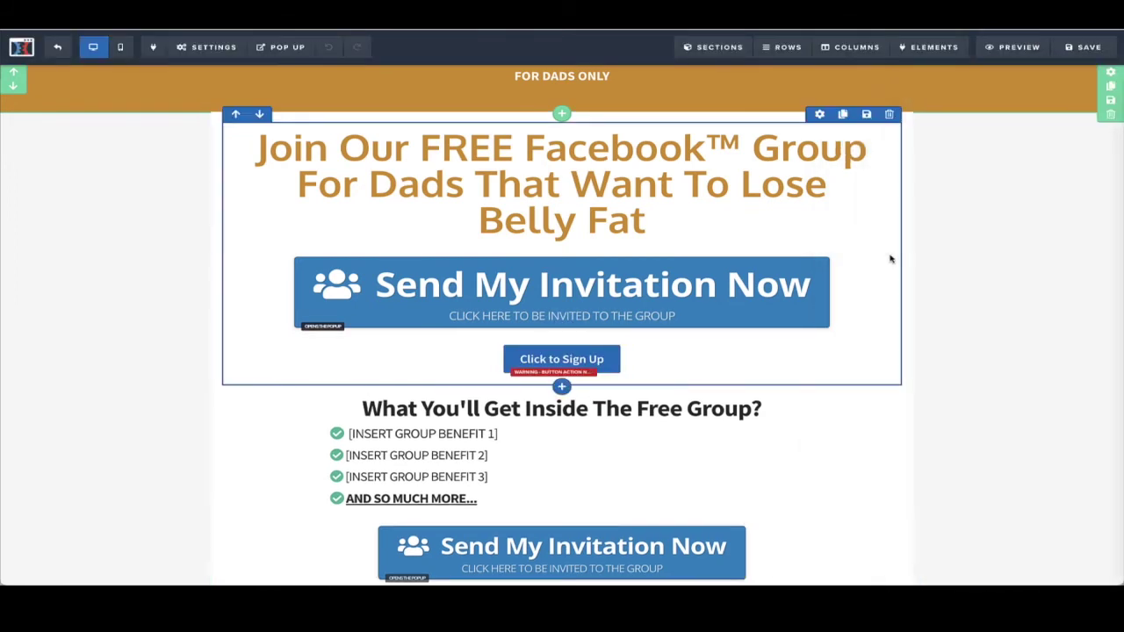
{"action": "left_click", "coordinate": [603, 360]}
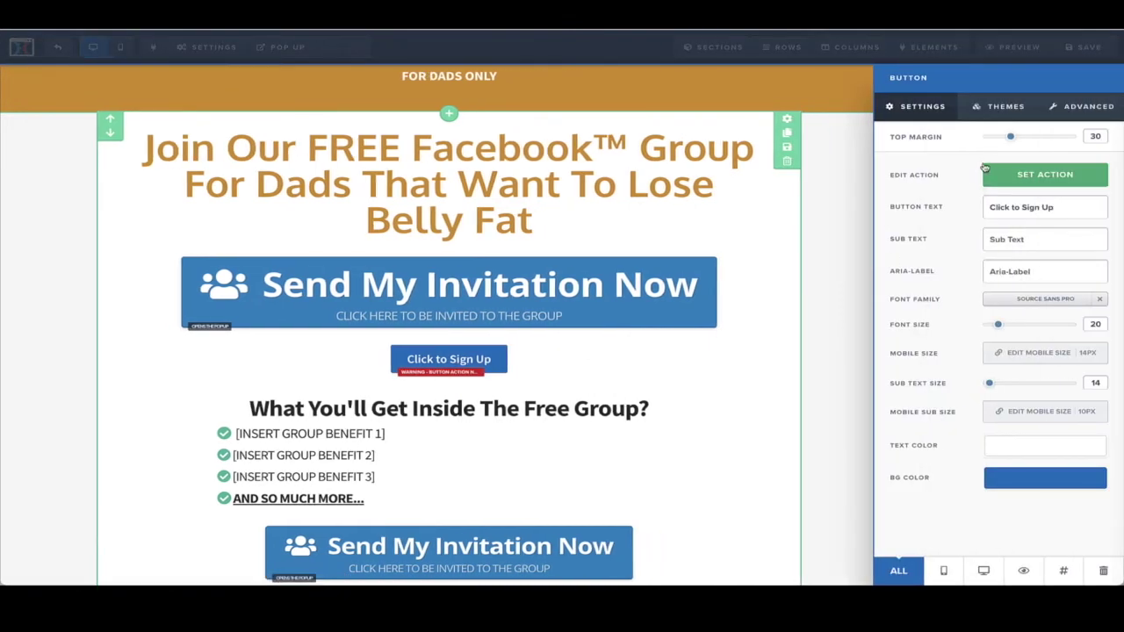
{"action": "left_click", "coordinate": [1010, 176]}
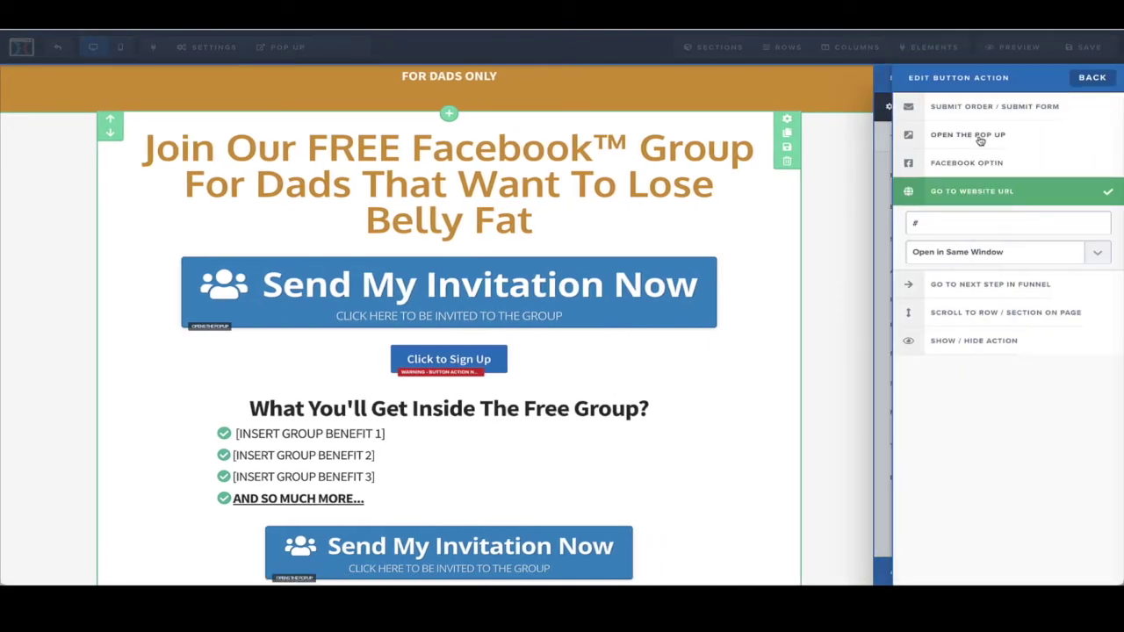
{"action": "left_click", "coordinate": [980, 137]}
{"action": "left_click", "coordinate": [1092, 78]}
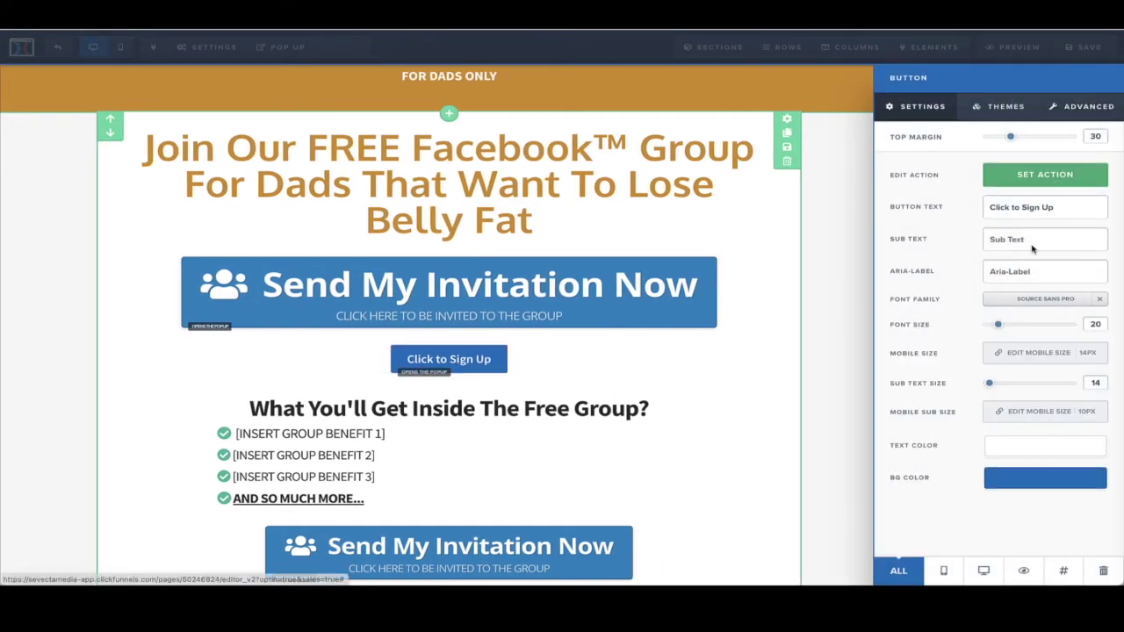
Make the new button fill the full width with 5px rounded corners.
{"action": "left_click", "coordinate": [1079, 107]}
{"action": "left_click", "coordinate": [1024, 173]}
{"action": "left_click", "coordinate": [1024, 184]}
{"action": "left_click", "coordinate": [926, 109]}
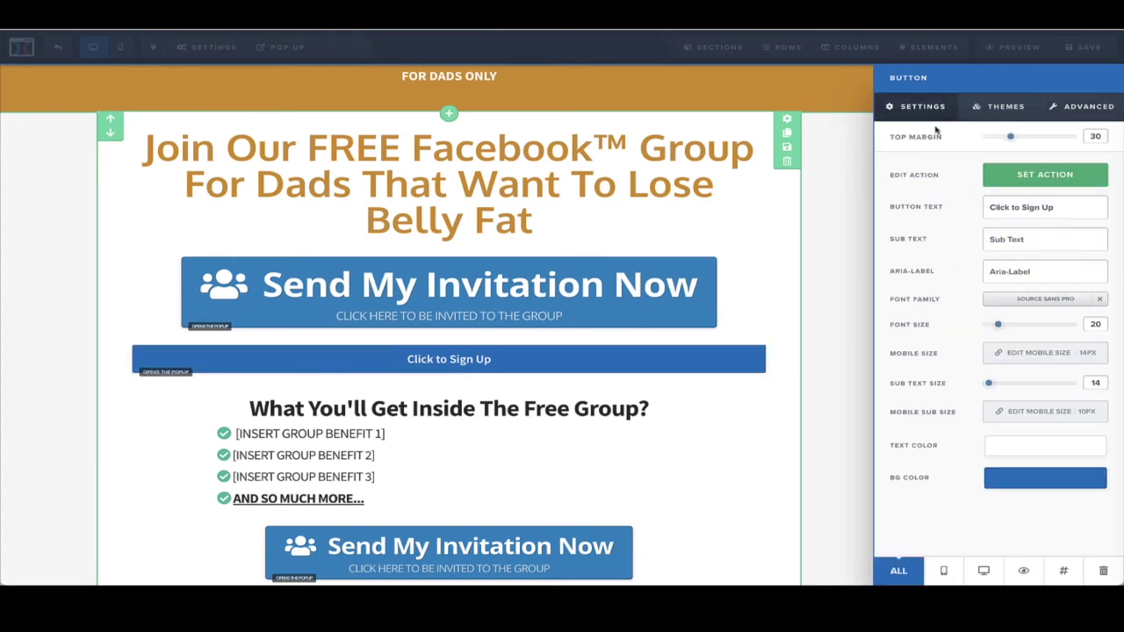
{"action": "left_click", "coordinate": [1077, 104]}
{"action": "scroll", "coordinate": [987, 295], "scroll_direction": "down", "scroll_amount": 1}
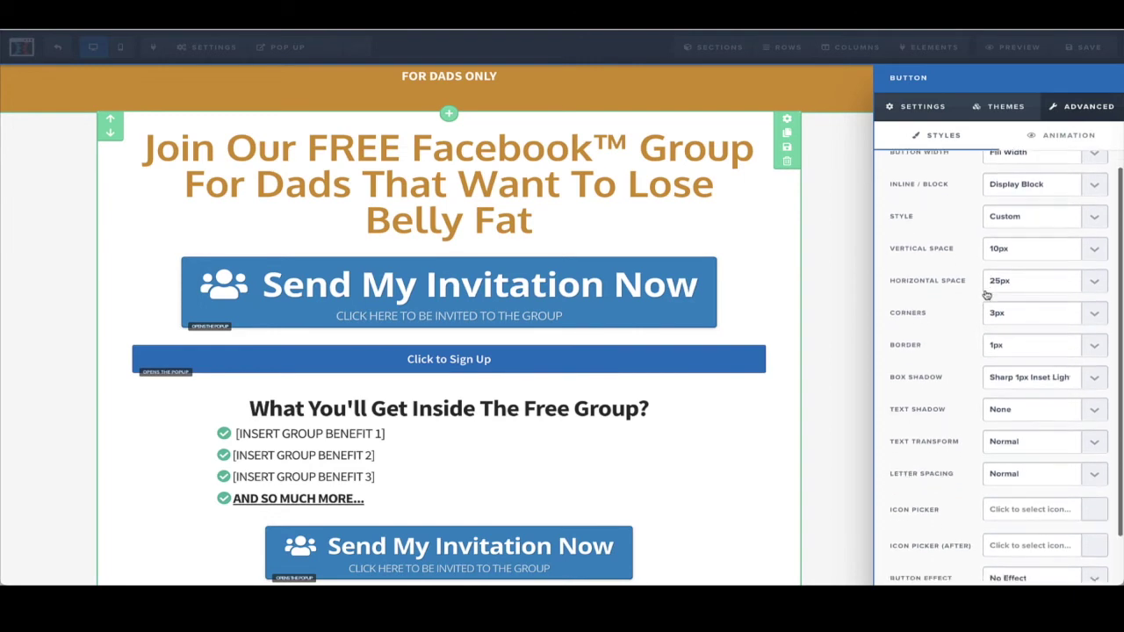
{"action": "left_click", "coordinate": [1025, 309]}
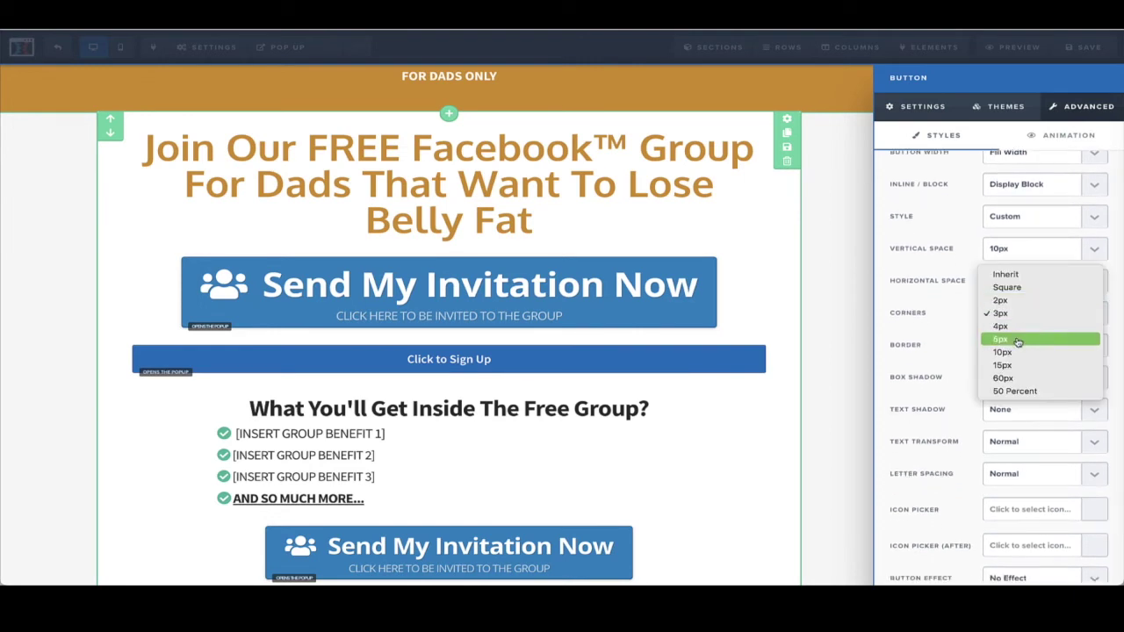
{"action": "left_click", "coordinate": [1018, 342]}
{"action": "left_click", "coordinate": [1019, 346]}
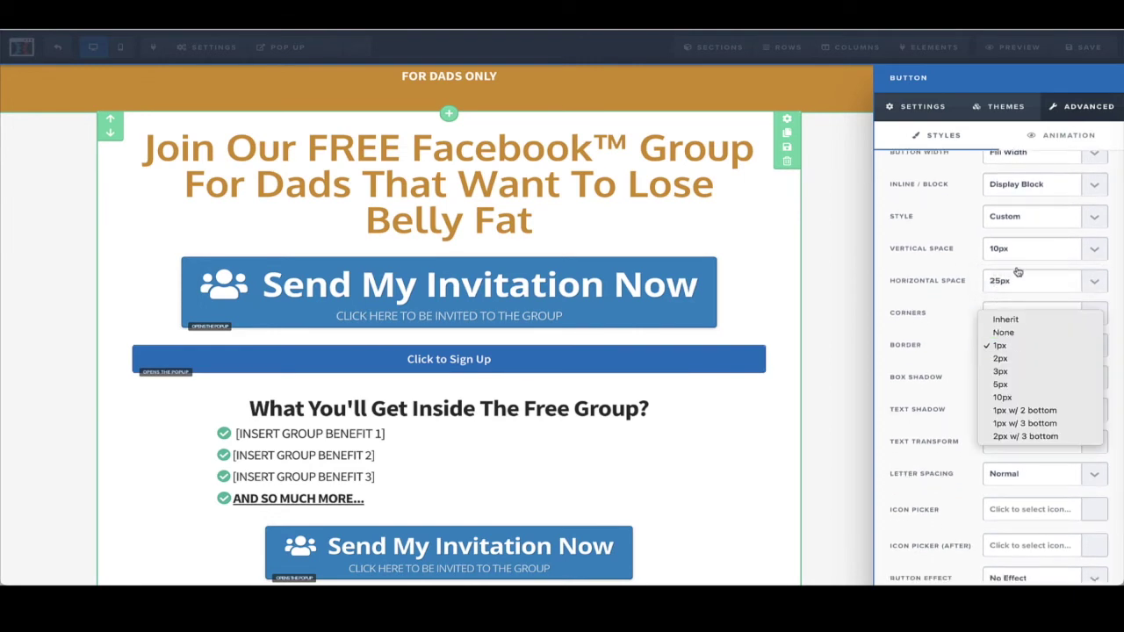
{"action": "left_click", "coordinate": [920, 109]}
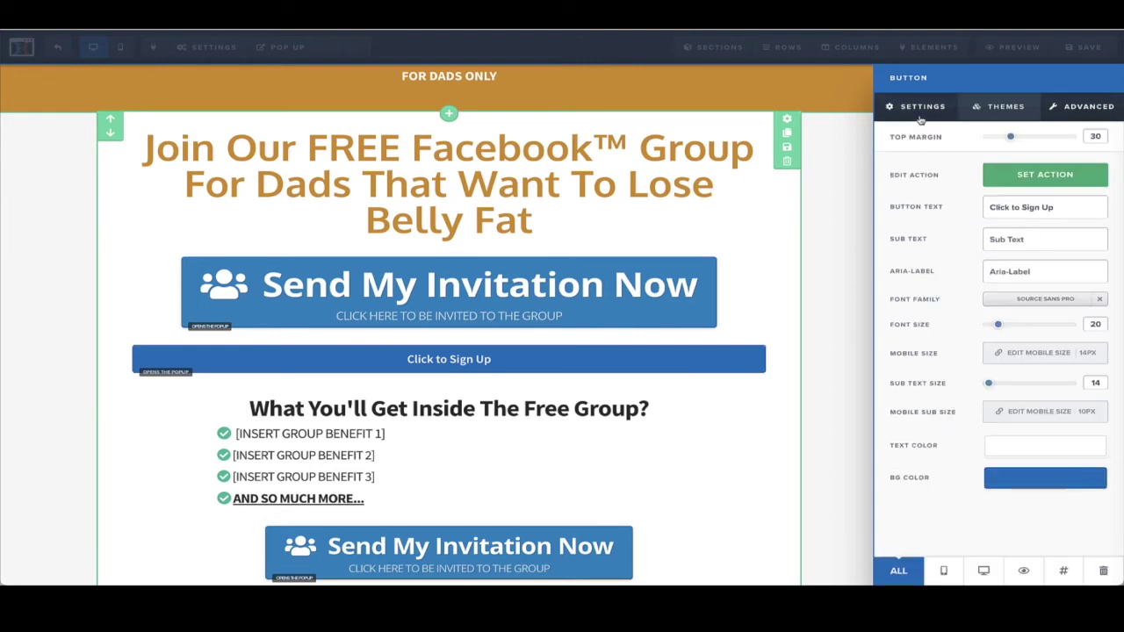
Add 'CLICK HERE' sub text, enlarge the label to size 52, and add a people icon.
{"action": "left_click", "coordinate": [1024, 243]}
{"action": "type", "text": "CLICK HERE"}
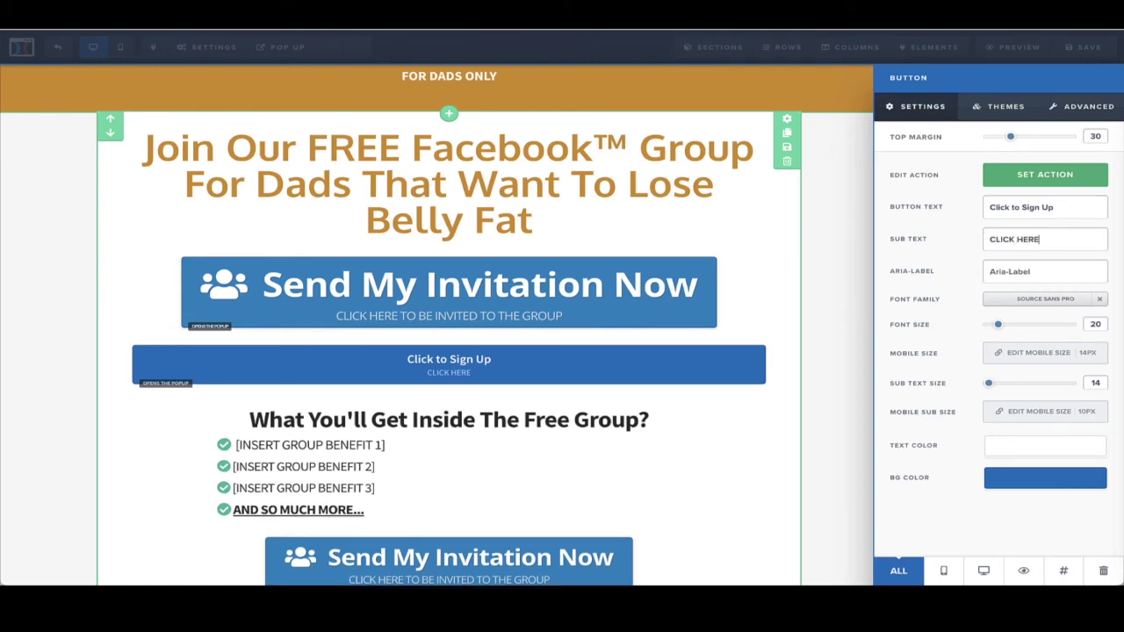
{"action": "left_click_drag", "start_coordinate": [1001, 324], "coordinate": [1046, 325]}
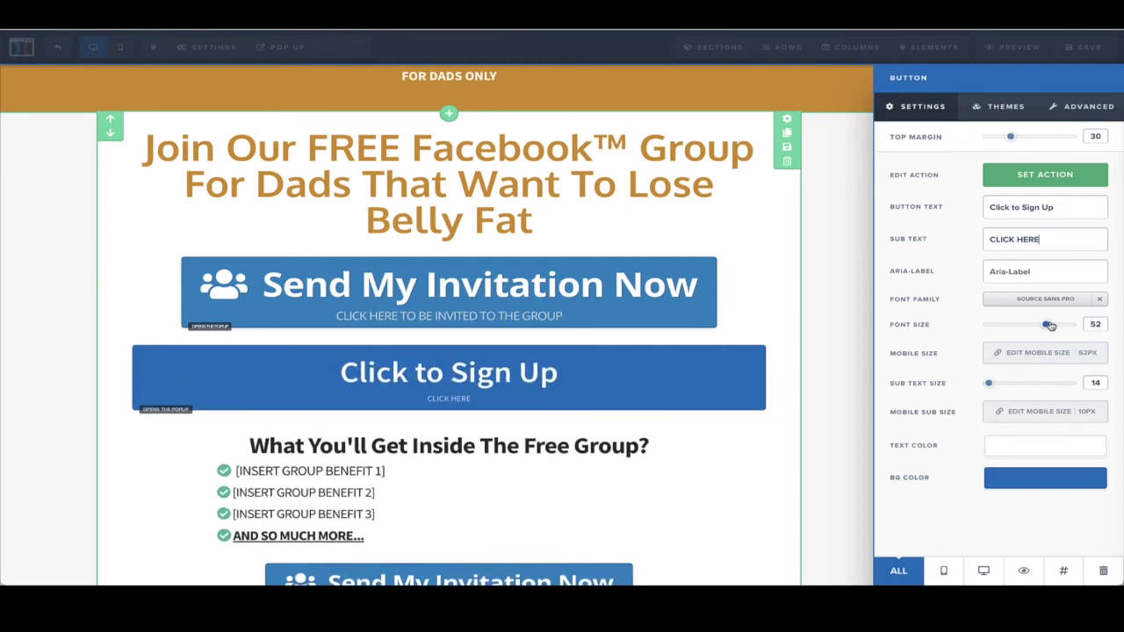
{"action": "left_click", "coordinate": [1076, 106]}
{"action": "scroll", "coordinate": [1019, 422], "scroll_direction": "down", "scroll_amount": 1}
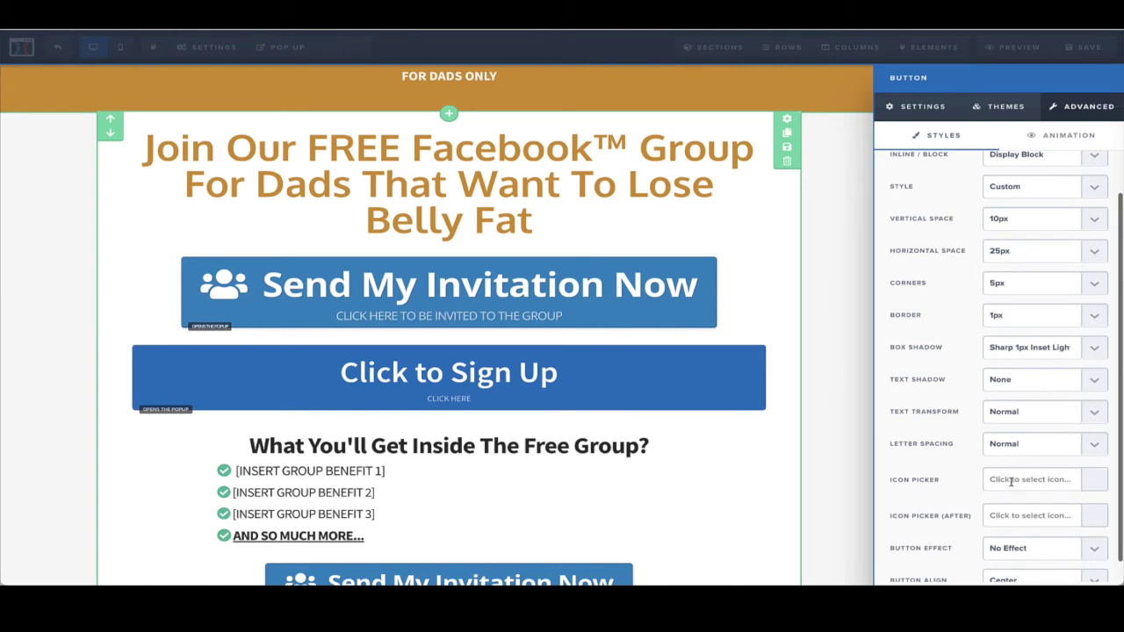
{"action": "left_click", "coordinate": [1009, 480]}
{"action": "left_click", "coordinate": [946, 511]}
{"action": "type", "text": "people"}
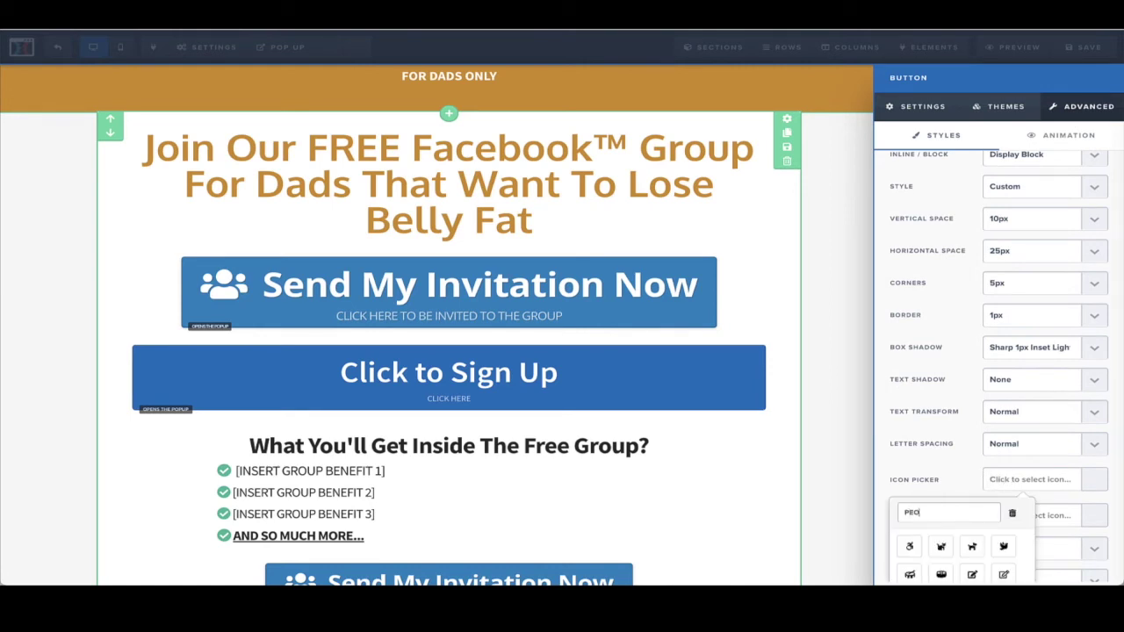
{"action": "left_click", "coordinate": [940, 547]}
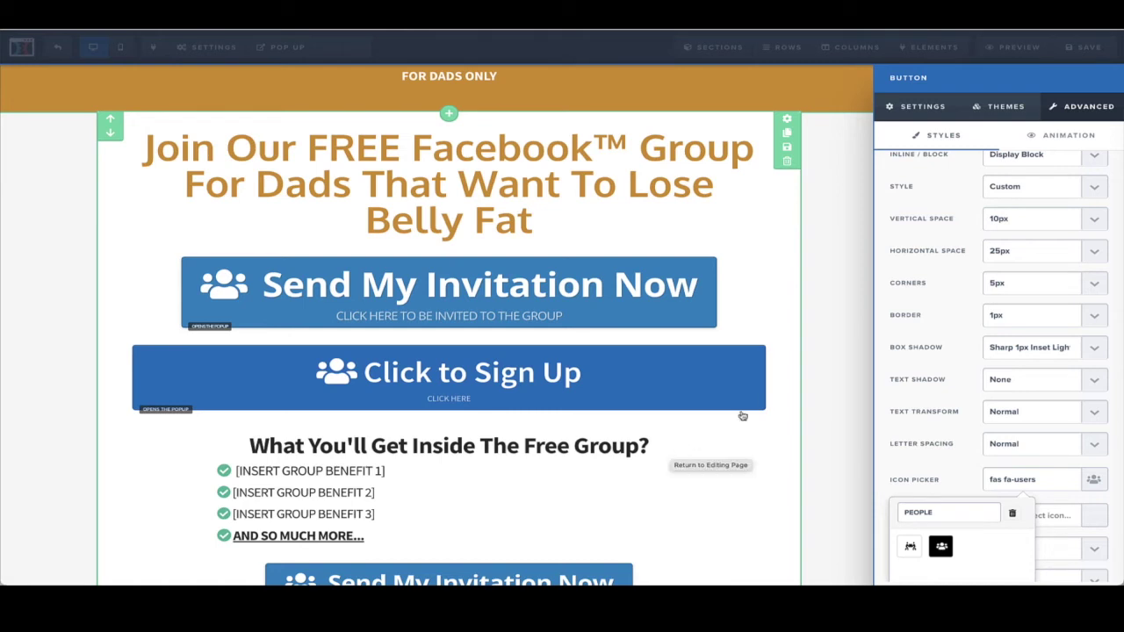
{"action": "left_click", "coordinate": [774, 413]}
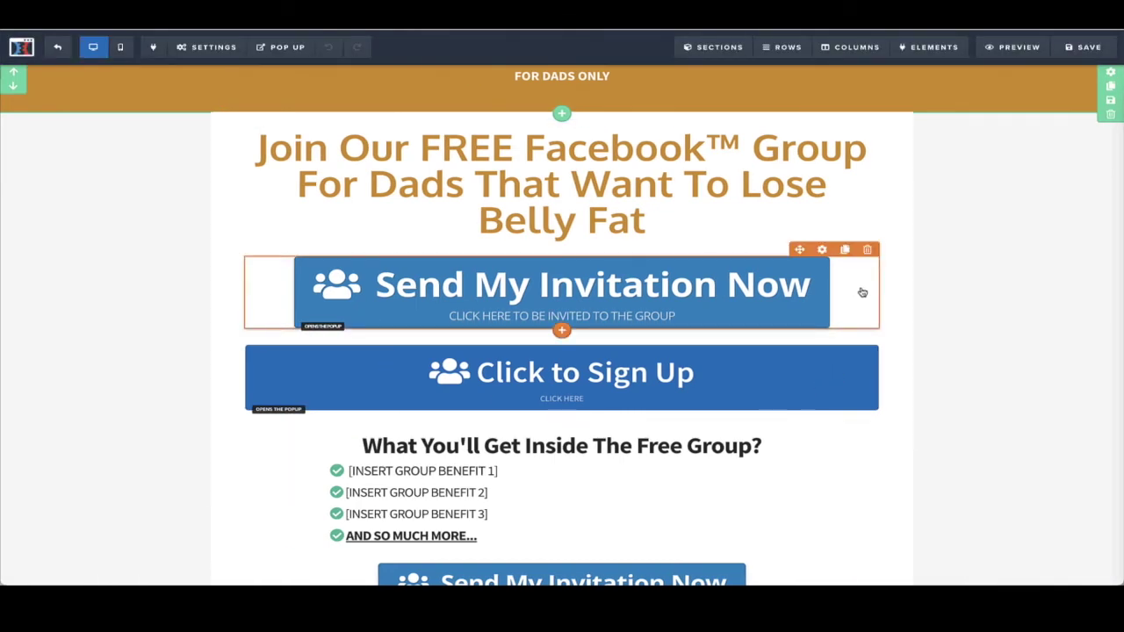
Delete the Click to Sign Up button from the page.
{"action": "left_click", "coordinate": [867, 337]}
{"action": "left_click", "coordinate": [670, 64]}
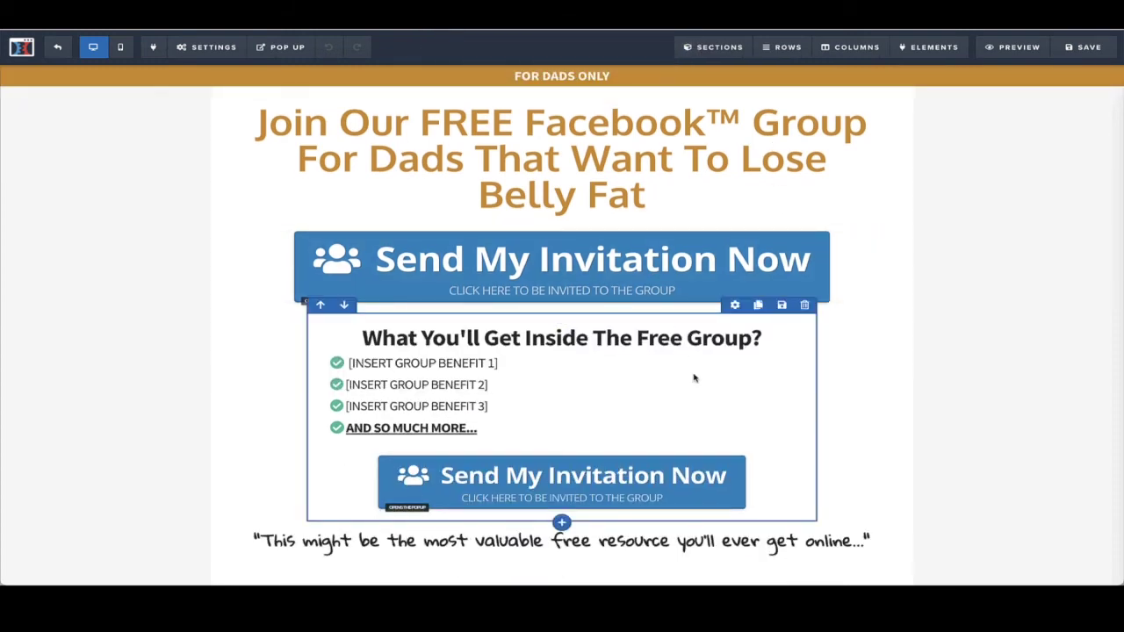
{"action": "scroll", "coordinate": [786, 211], "scroll_direction": "down", "scroll_amount": 3}
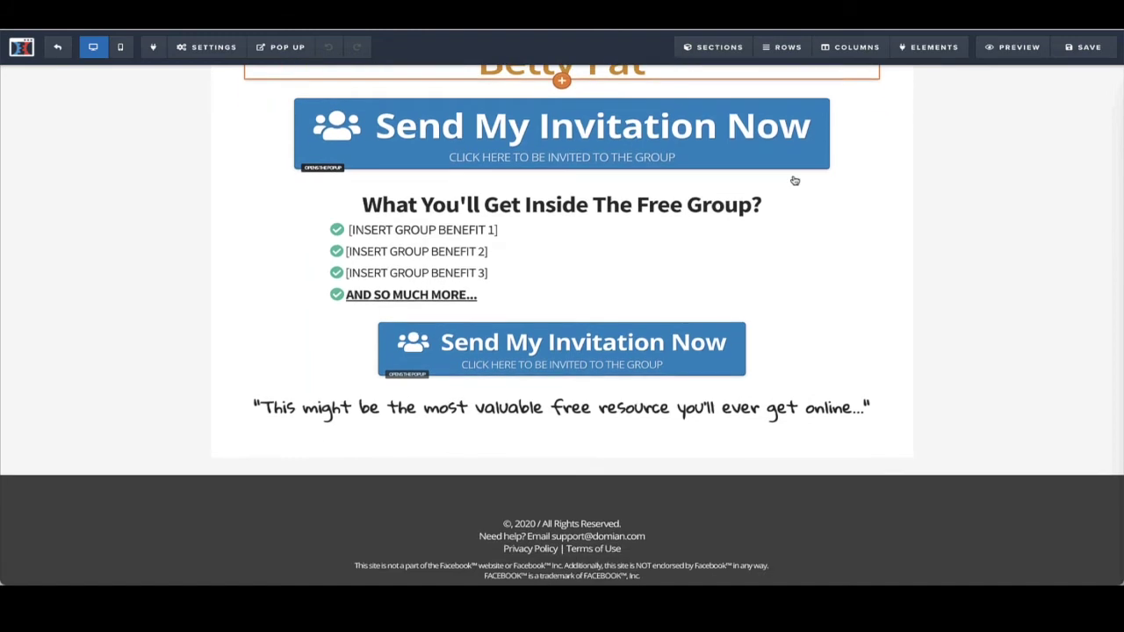
{"action": "scroll", "coordinate": [794, 180], "scroll_direction": "up", "scroll_amount": 3}
Show the invitation pop-up to preview it, then close it.
{"action": "left_click", "coordinate": [281, 47]}
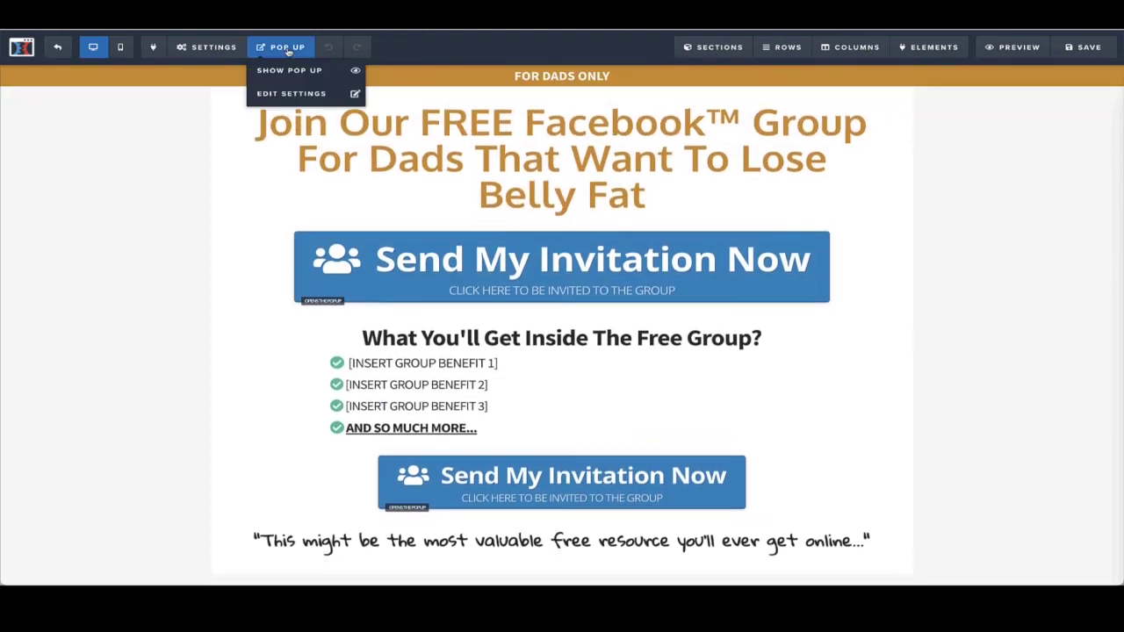
{"action": "left_click", "coordinate": [291, 71]}
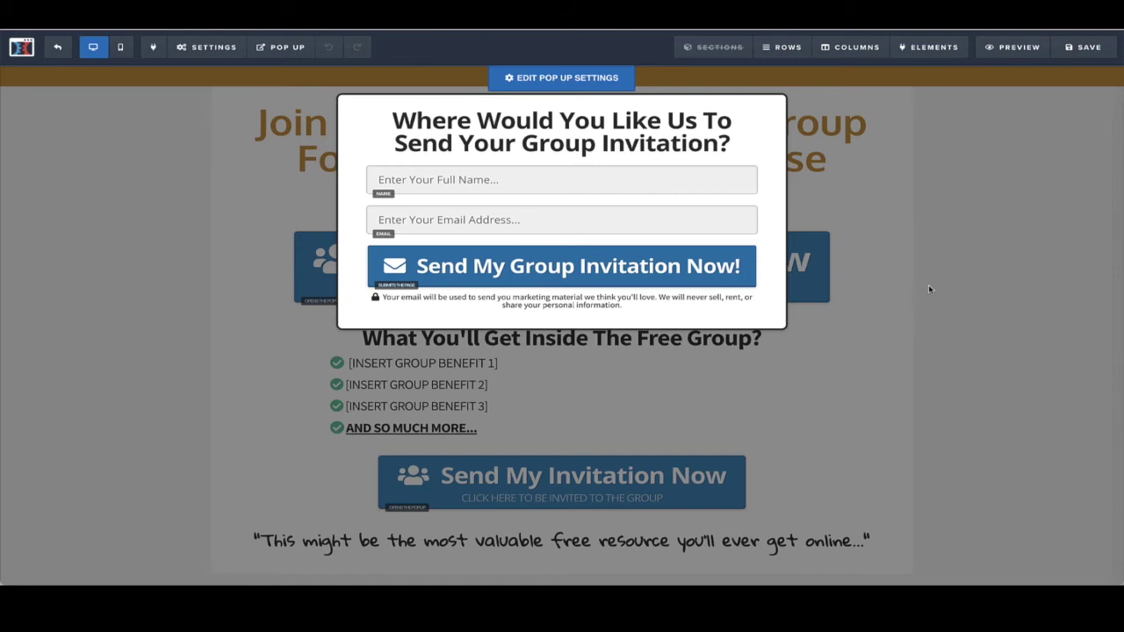
{"action": "left_click", "coordinate": [919, 296]}
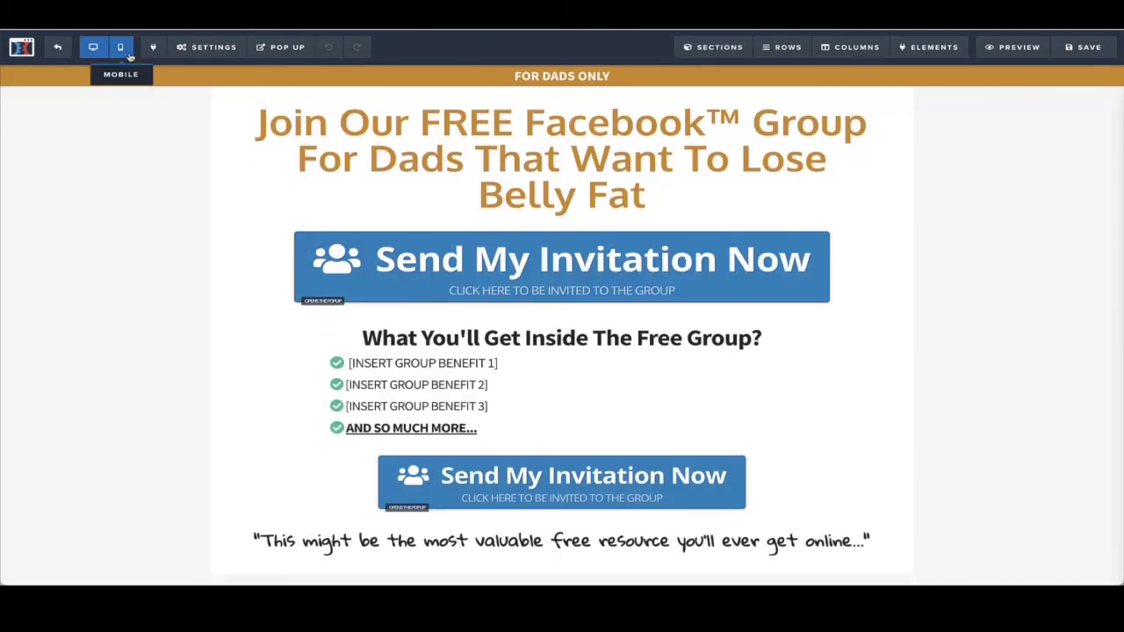
In mobile view, set the headline's mobile size to 40px.
{"action": "left_click", "coordinate": [120, 47]}
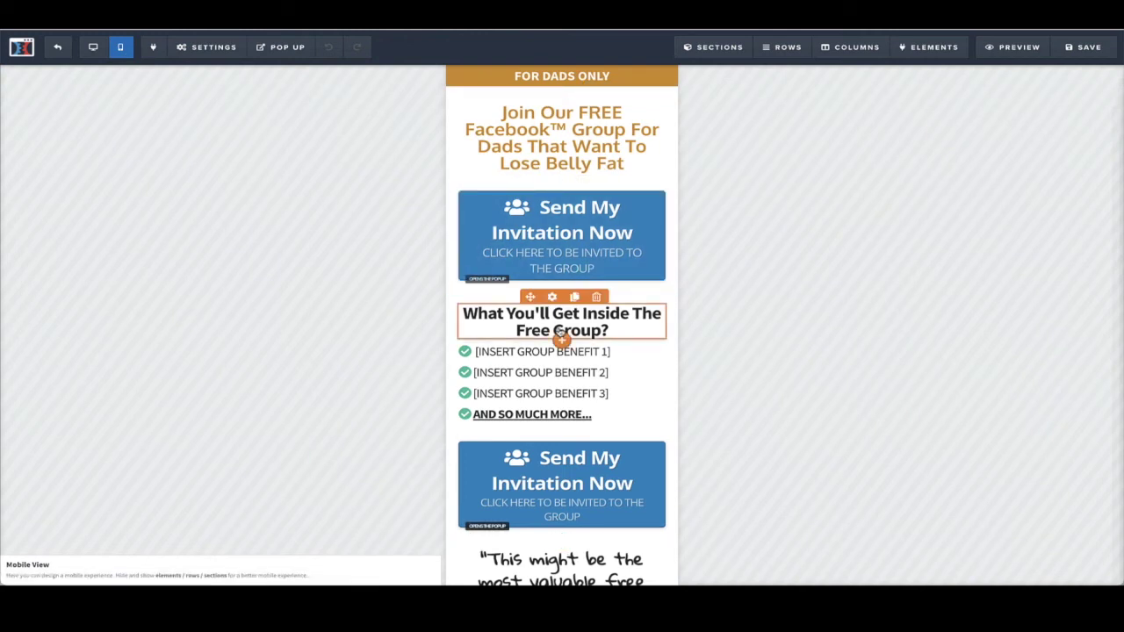
{"action": "scroll", "coordinate": [613, 268], "scroll_direction": "down", "scroll_amount": 1}
{"action": "scroll", "coordinate": [614, 268], "scroll_direction": "up", "scroll_amount": 1}
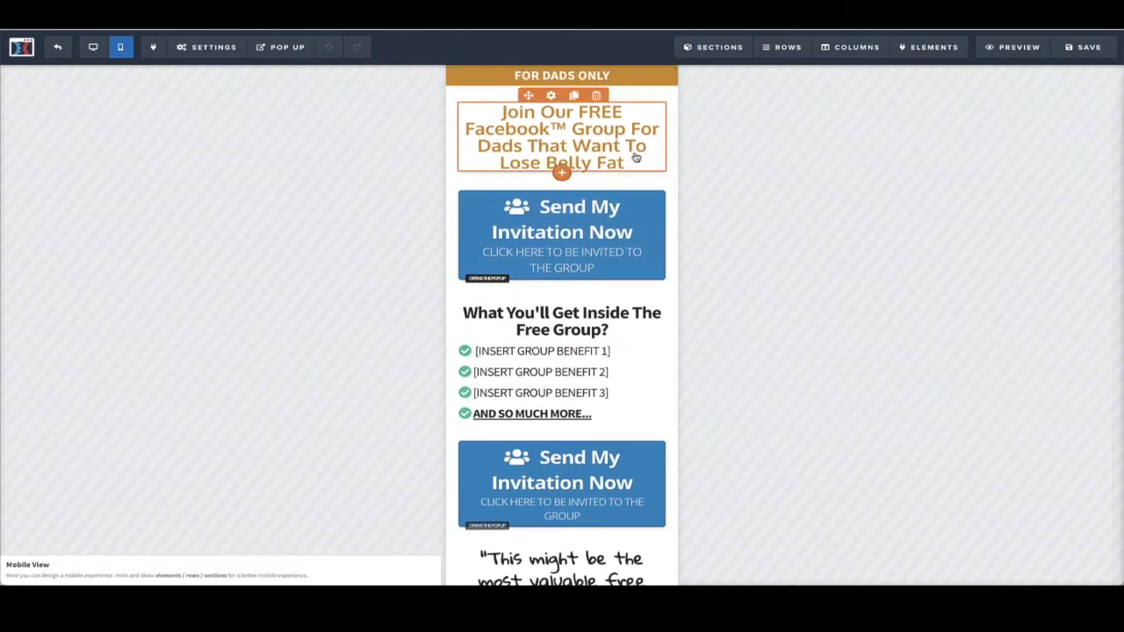
{"action": "left_click", "coordinate": [554, 104]}
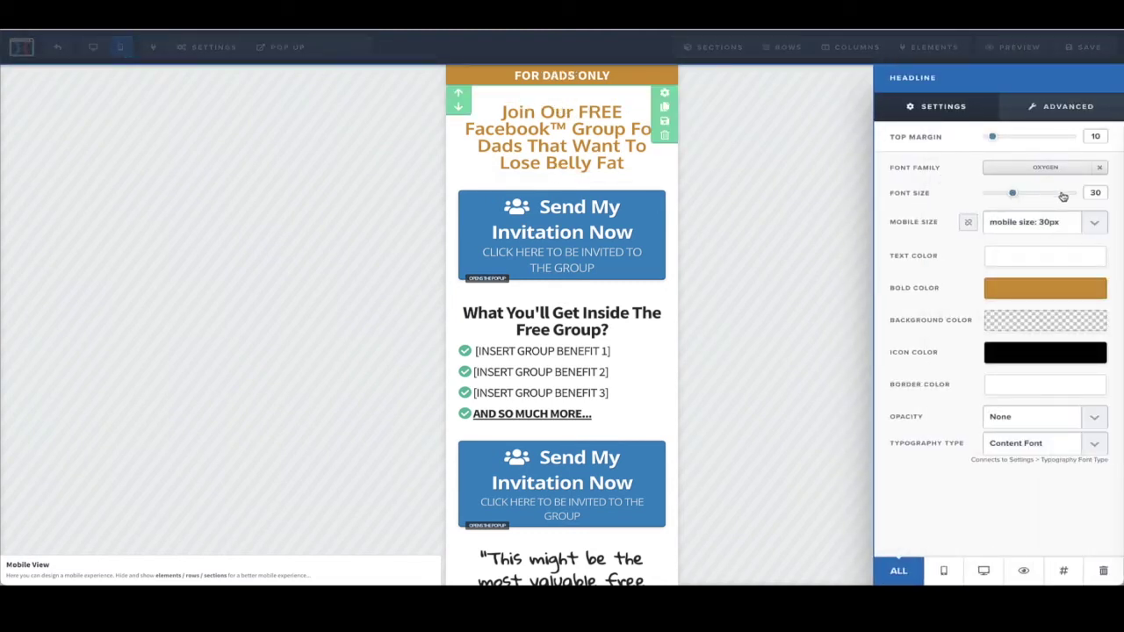
{"action": "left_click", "coordinate": [1034, 224]}
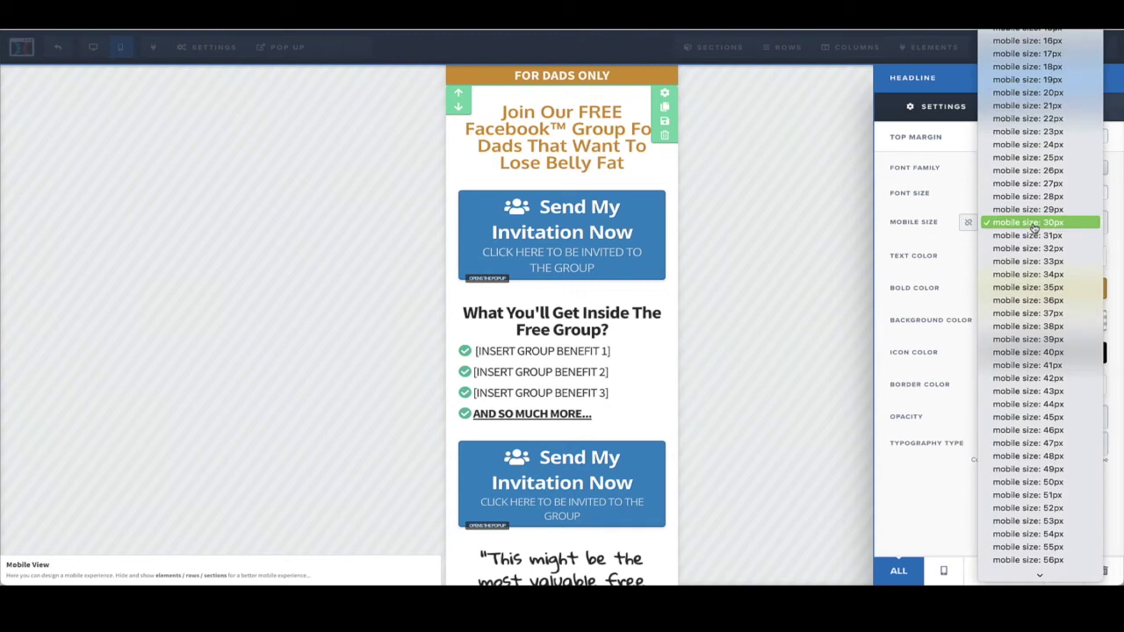
{"action": "left_click", "coordinate": [1033, 354]}
{"action": "left_click", "coordinate": [781, 322]}
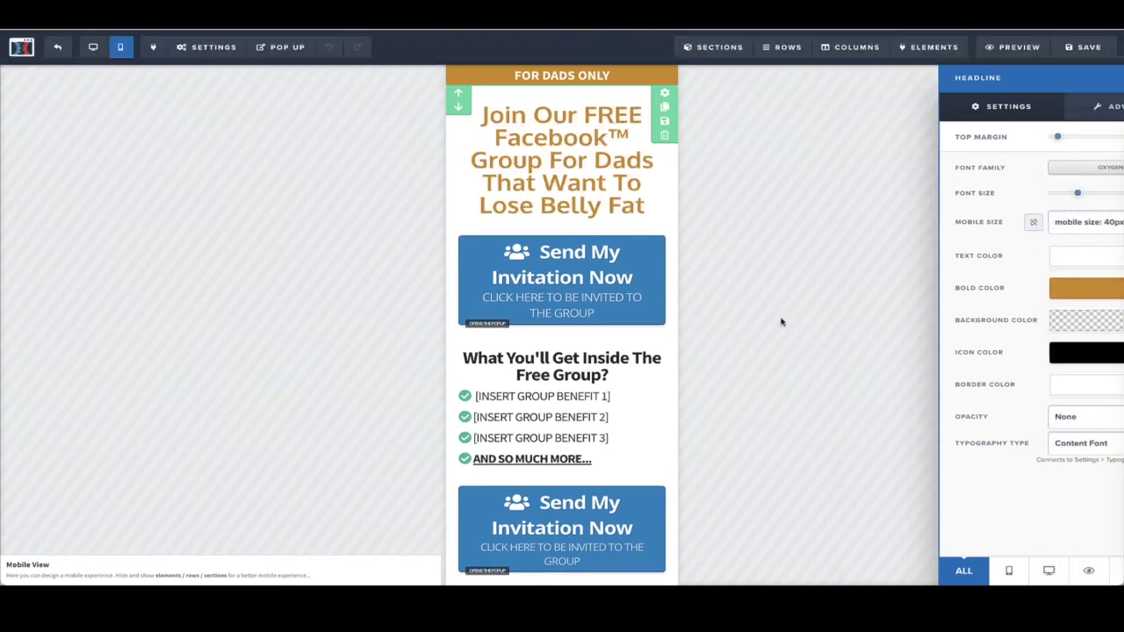
Set the first invitation button's mobile text size to 34px and review the page.
{"action": "left_click", "coordinate": [556, 237]}
{"action": "left_click", "coordinate": [556, 235]}
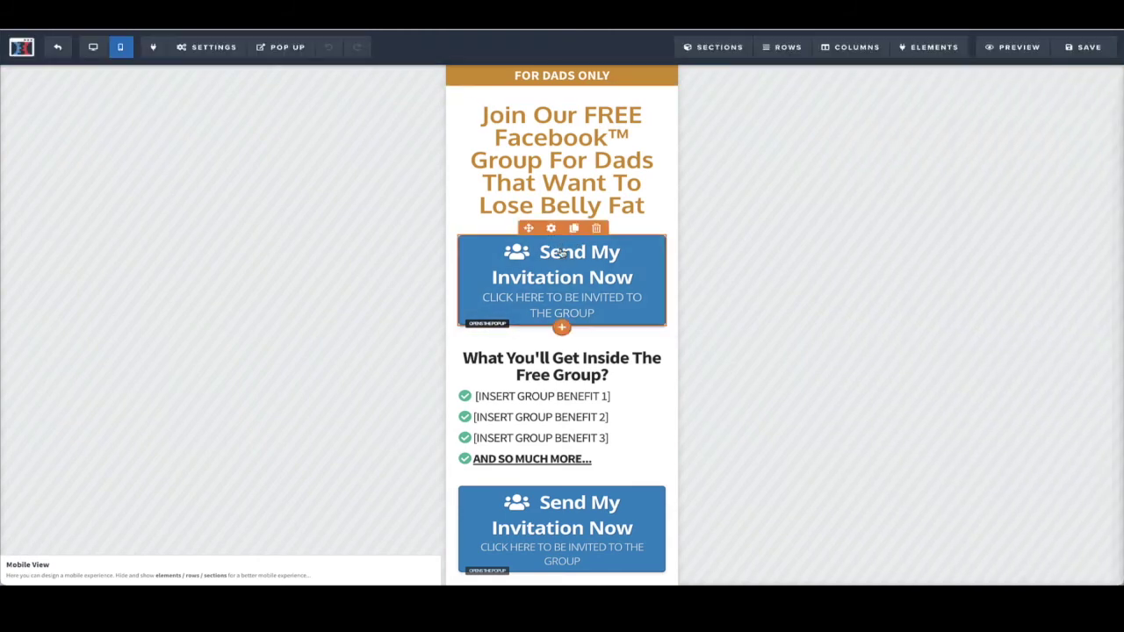
{"action": "left_click", "coordinate": [1001, 354]}
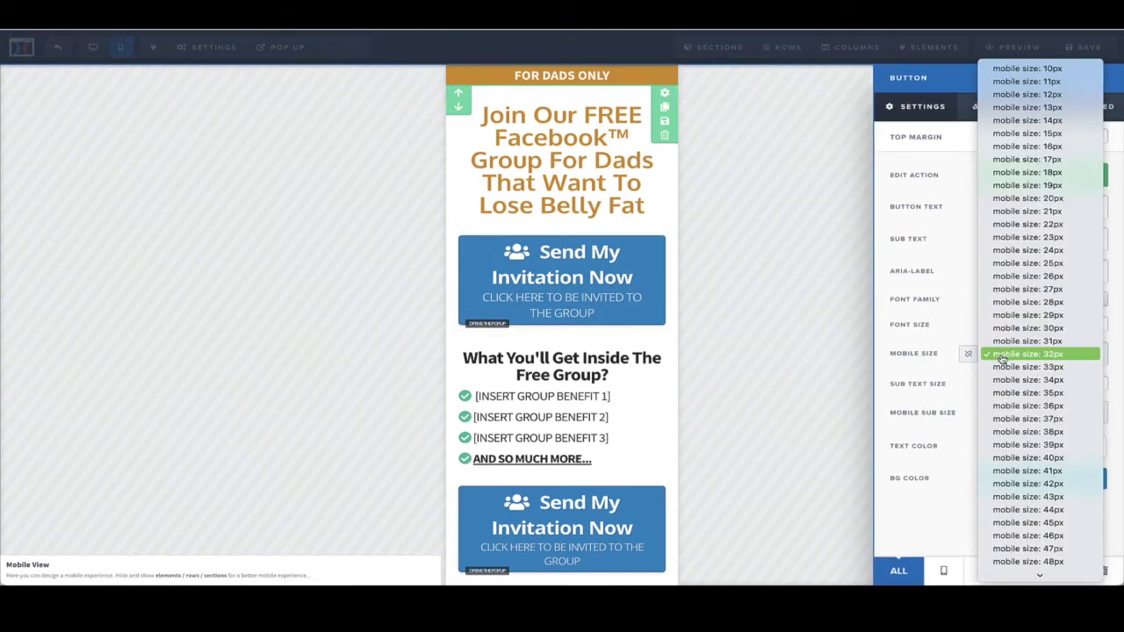
{"action": "left_click", "coordinate": [1002, 381]}
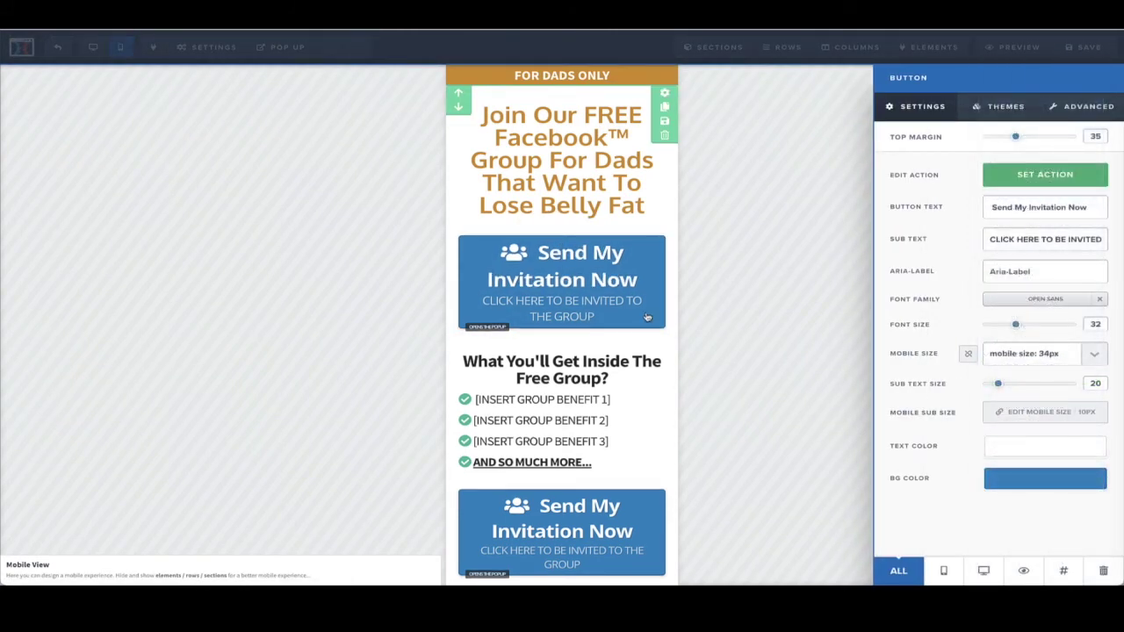
{"action": "left_click", "coordinate": [725, 351]}
{"action": "scroll", "coordinate": [587, 257], "scroll_direction": "down", "scroll_amount": 2}
{"action": "scroll", "coordinate": [586, 256], "scroll_direction": "down", "scroll_amount": 2}
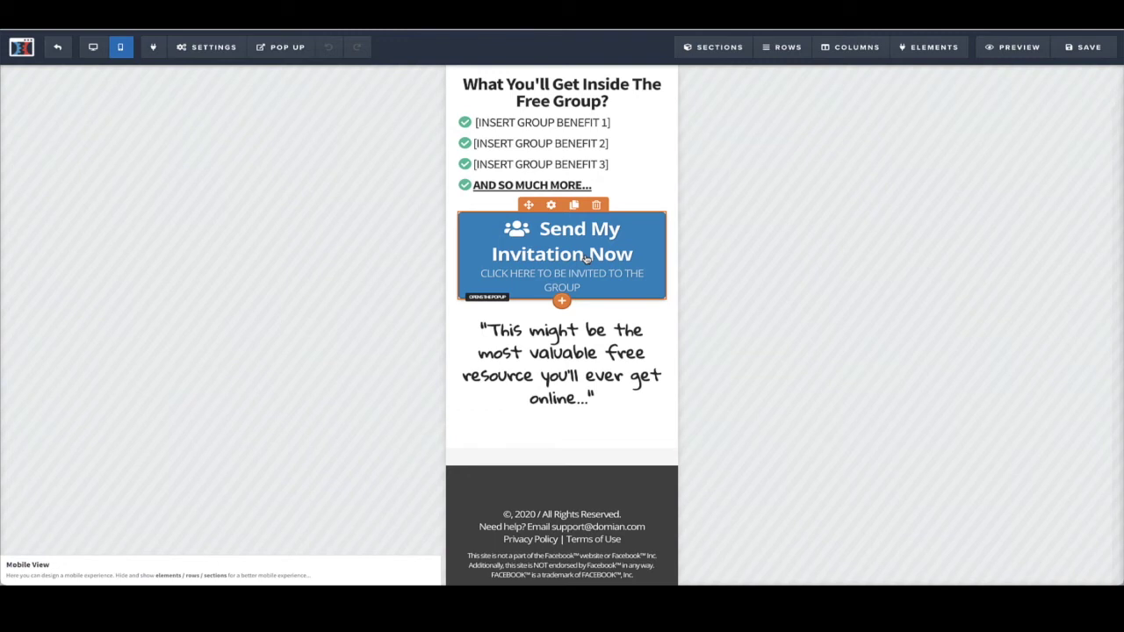
{"action": "scroll", "coordinate": [527, 299], "scroll_direction": "up", "scroll_amount": 5}
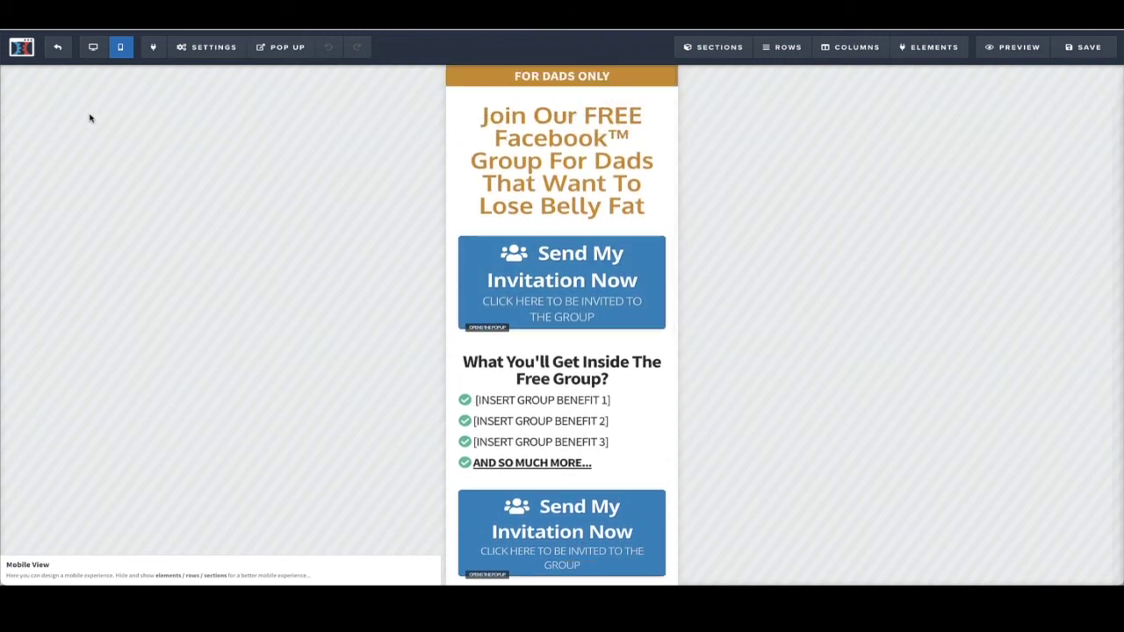
Switch back to desktop view, stay in the editor, and save the page.
{"action": "left_click", "coordinate": [93, 48]}
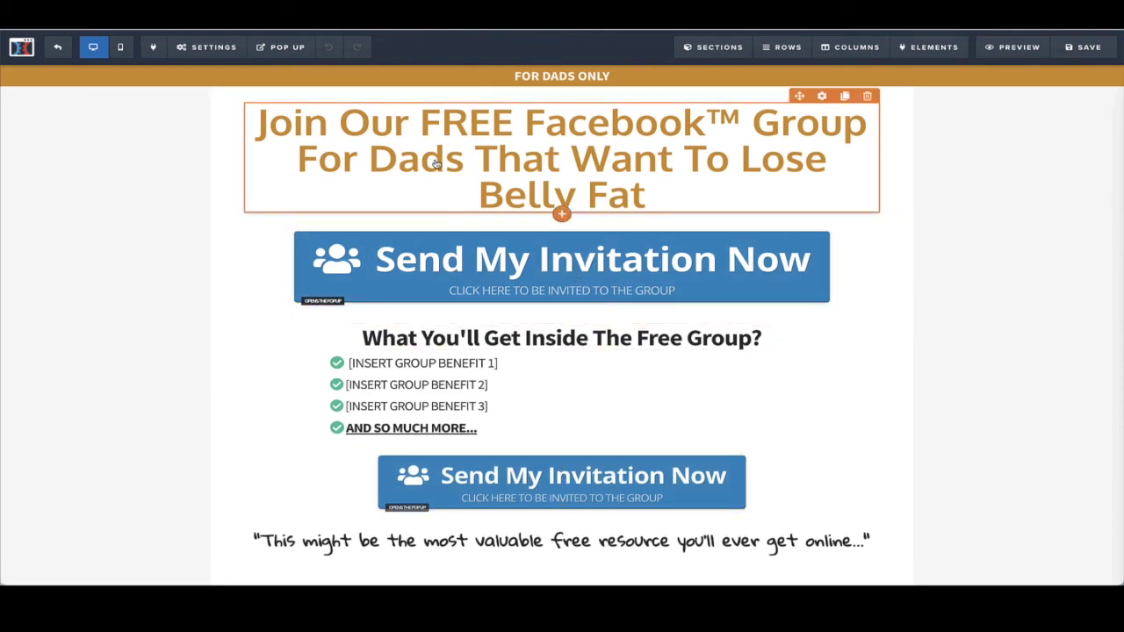
{"action": "left_click", "coordinate": [57, 48]}
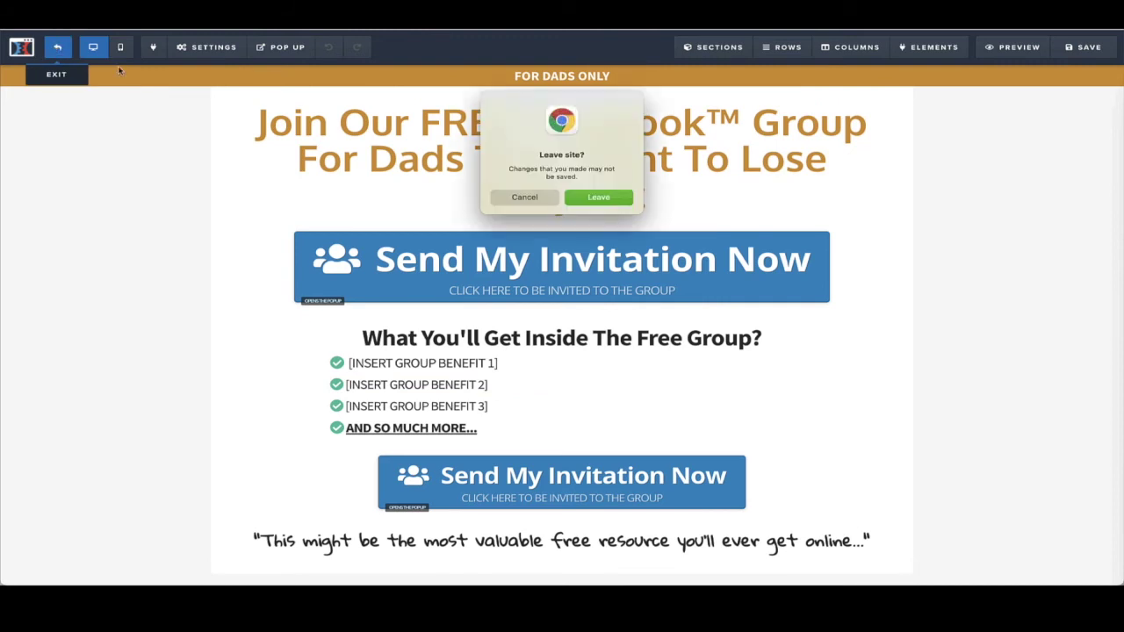
{"action": "left_click", "coordinate": [525, 197]}
{"action": "left_click", "coordinate": [1080, 53]}
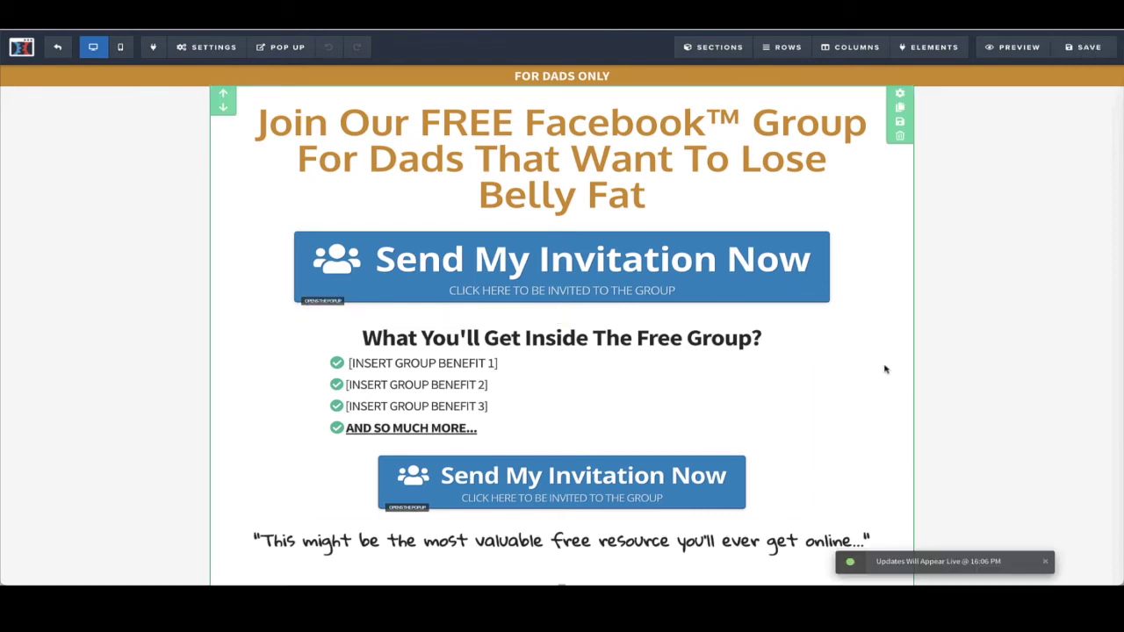
Exit the editor and copy the Group Thank You step's page address.
{"action": "mouse_move", "coordinate": [689, 46]}
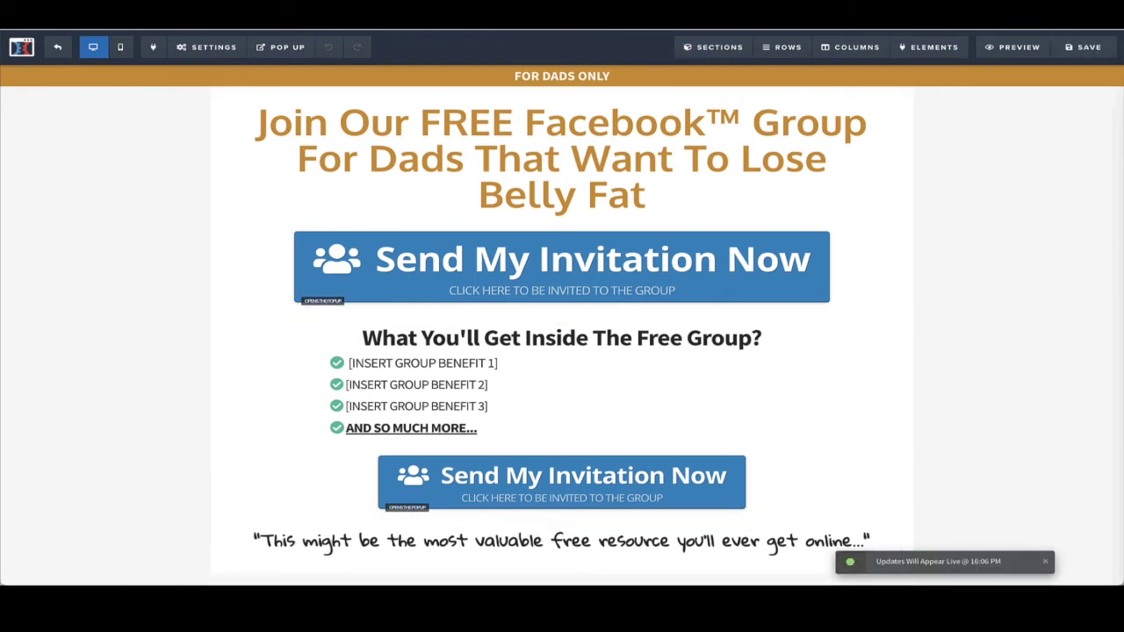
{"action": "left_click", "coordinate": [56, 47]}
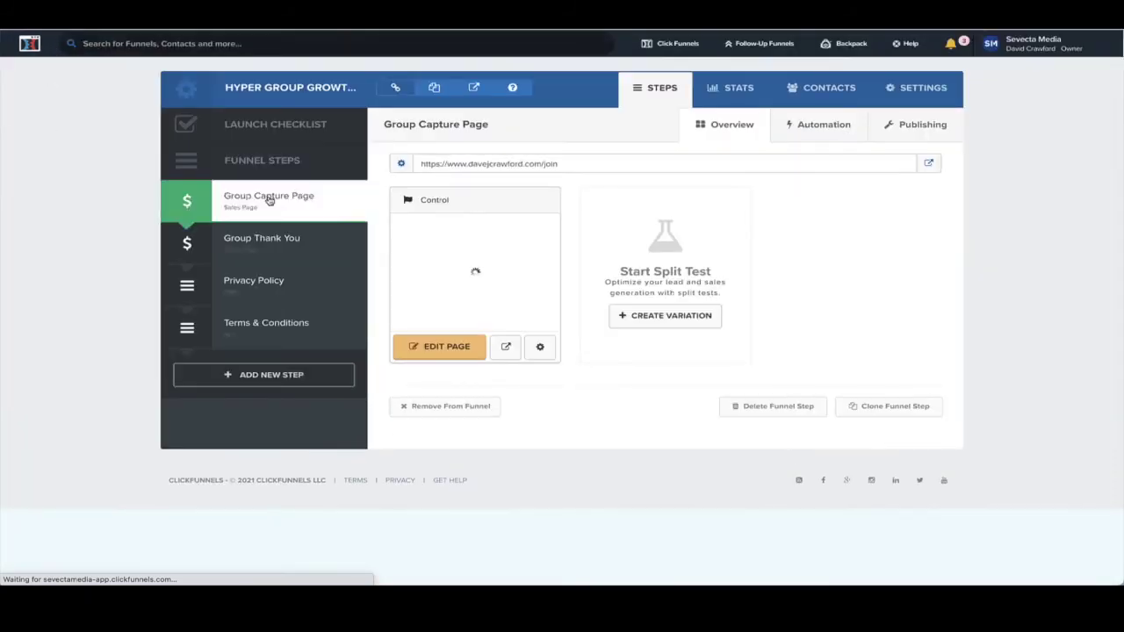
{"action": "left_click", "coordinate": [261, 246]}
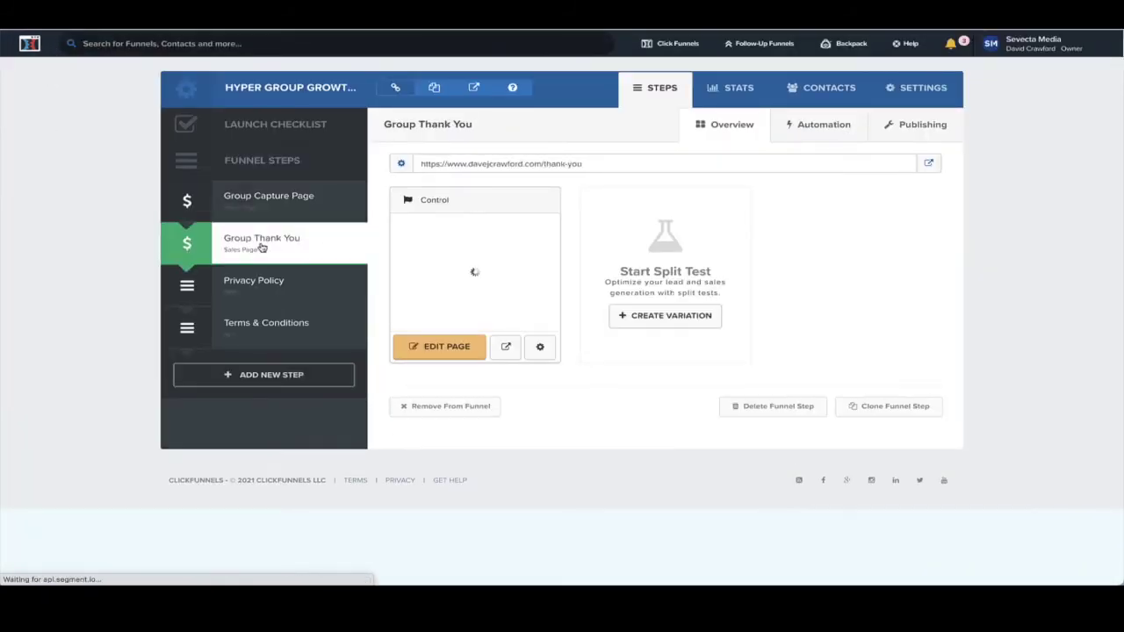
{"action": "left_click_drag", "start_coordinate": [608, 163], "coordinate": [419, 173]}
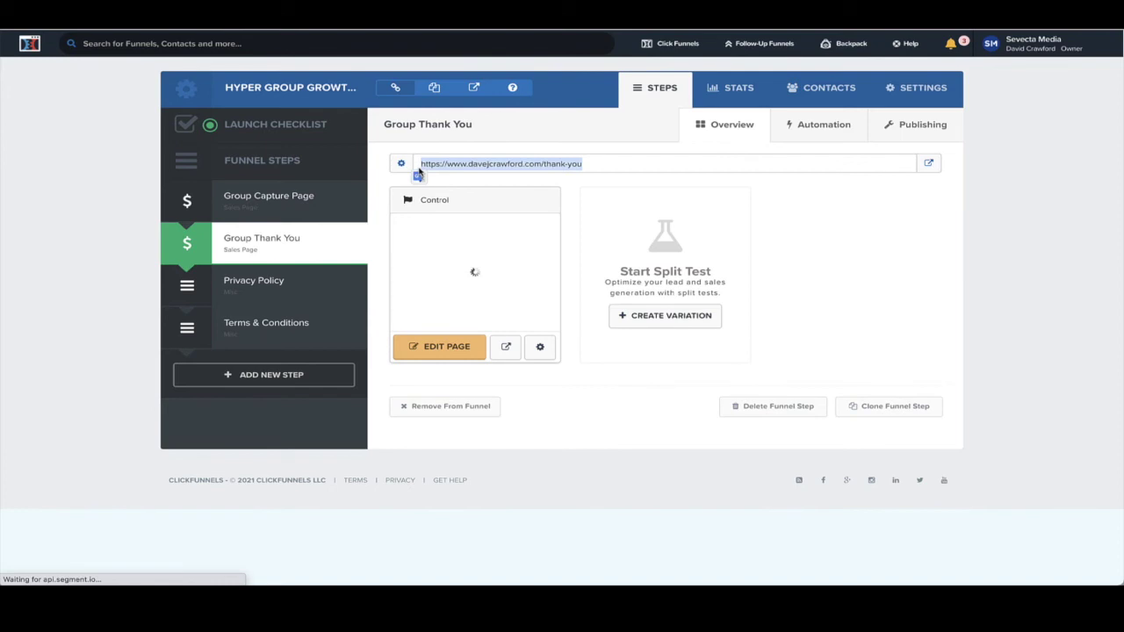
Set the capture page's after-submit address to the thank-you page URL and save.
{"action": "left_click", "coordinate": [272, 217]}
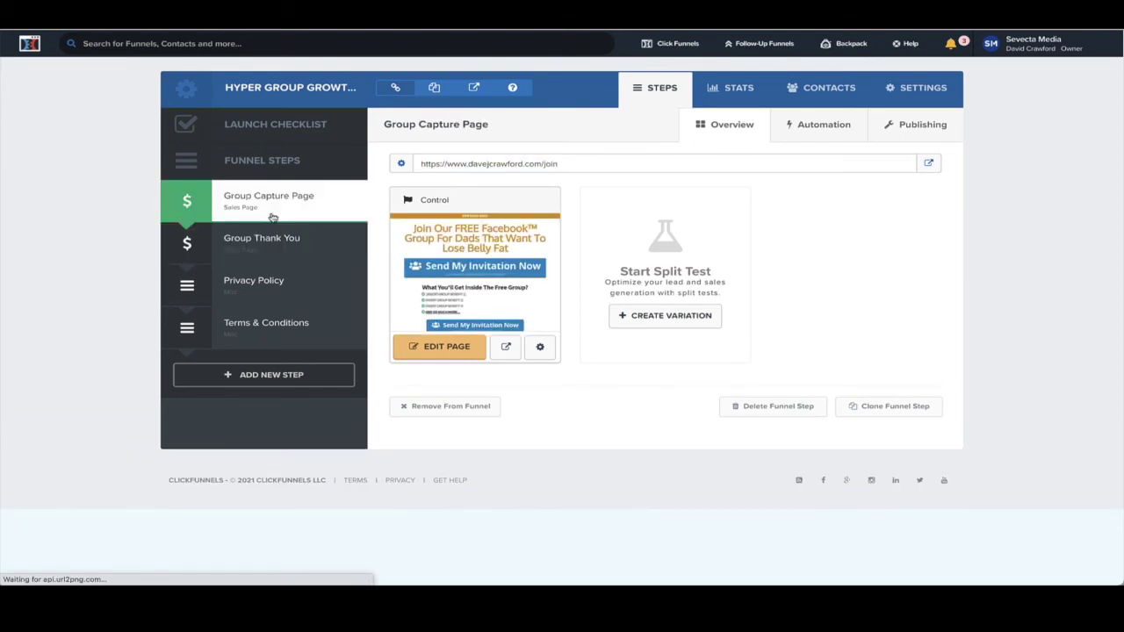
{"action": "left_click", "coordinate": [445, 361]}
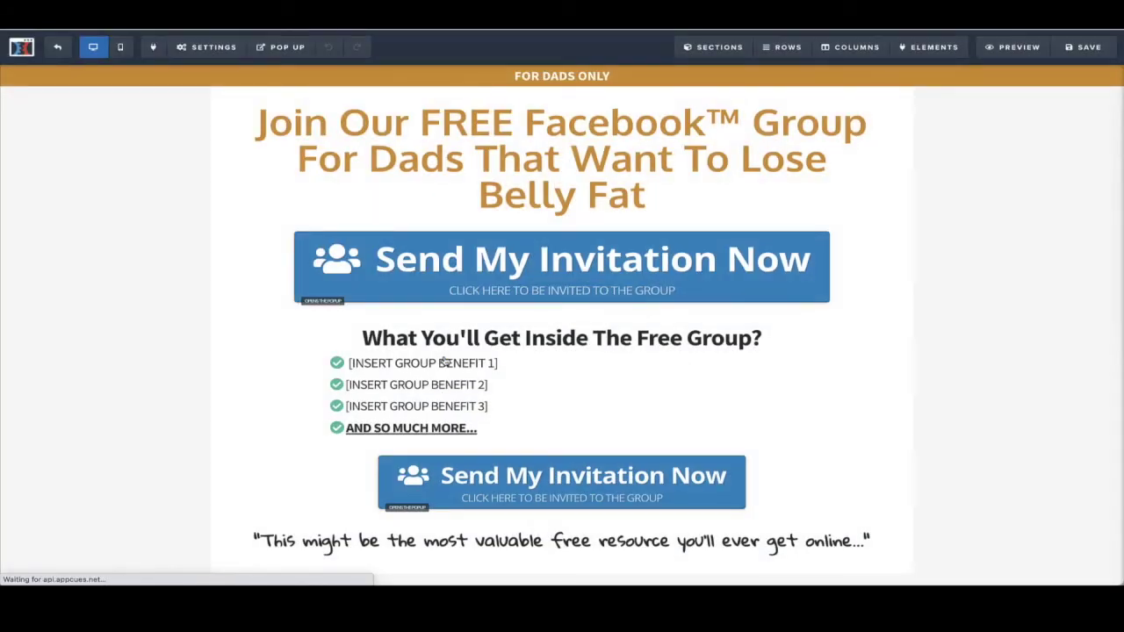
{"action": "mouse_move", "coordinate": [203, 48]}
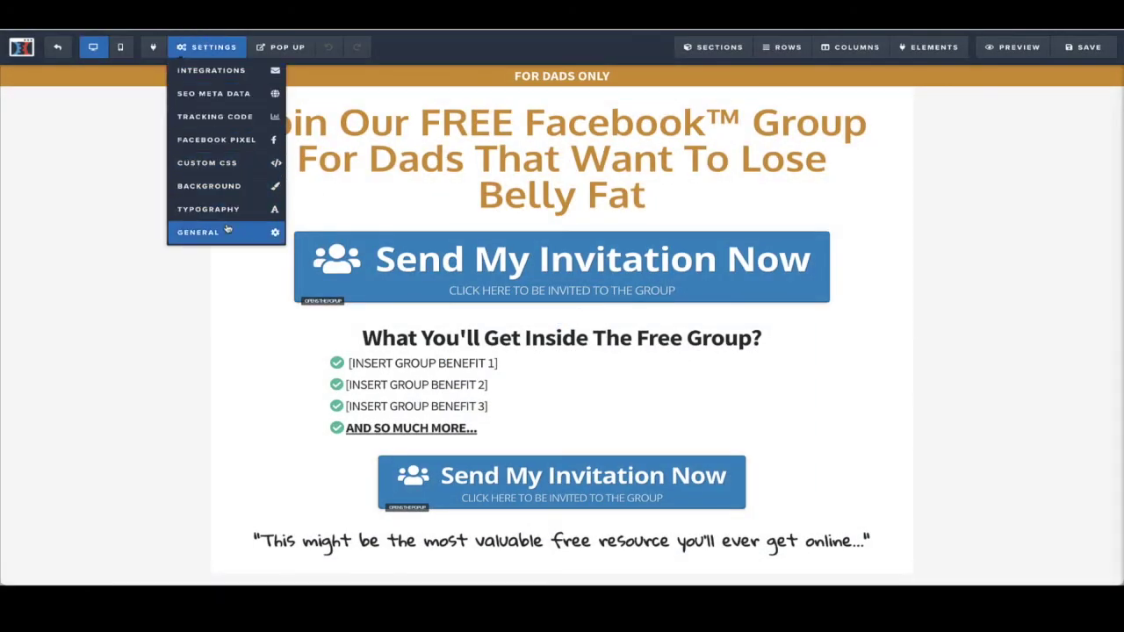
{"action": "left_click", "coordinate": [226, 232]}
{"action": "triple_click", "coordinate": [1002, 115]}
{"action": "key", "text": "BackSpace"}
{"action": "key", "text": "ctrl+v"}
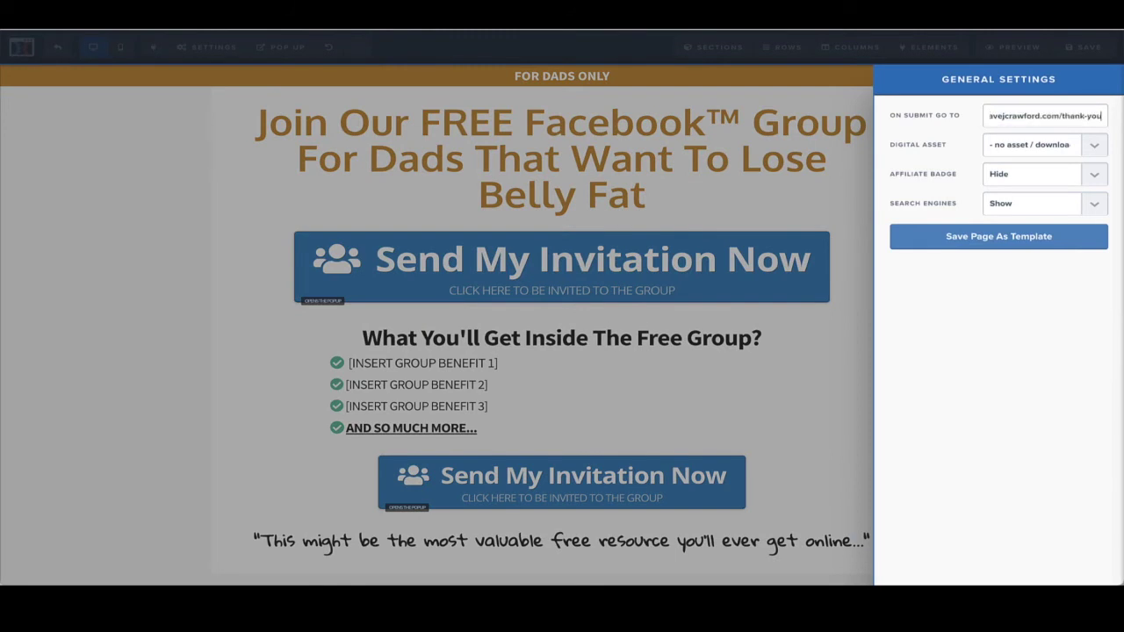
{"action": "left_click", "coordinate": [836, 316]}
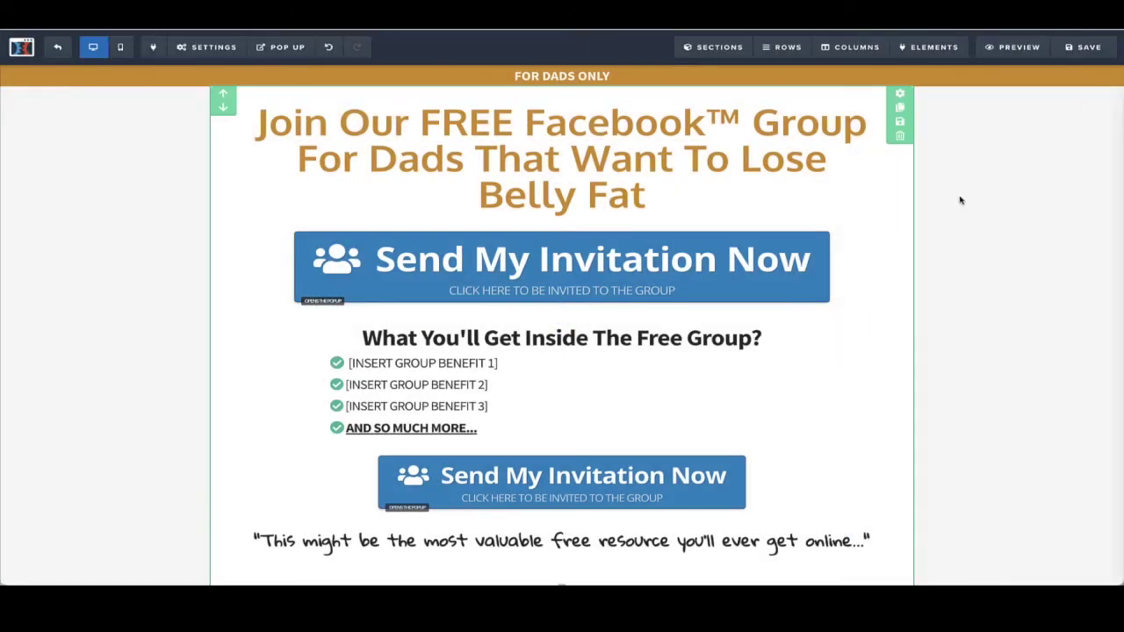
{"action": "left_click", "coordinate": [1088, 51]}
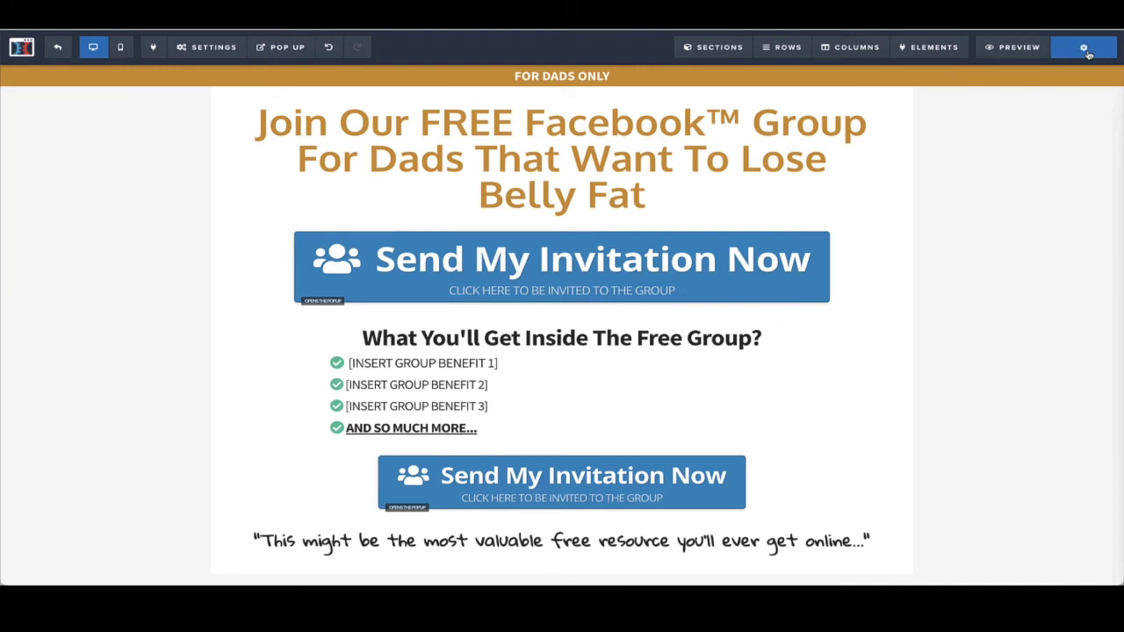
Review the invitation pop-up, save the page again and exit to the funnel overview.
{"action": "left_click", "coordinate": [288, 47]}
{"action": "left_click", "coordinate": [290, 69]}
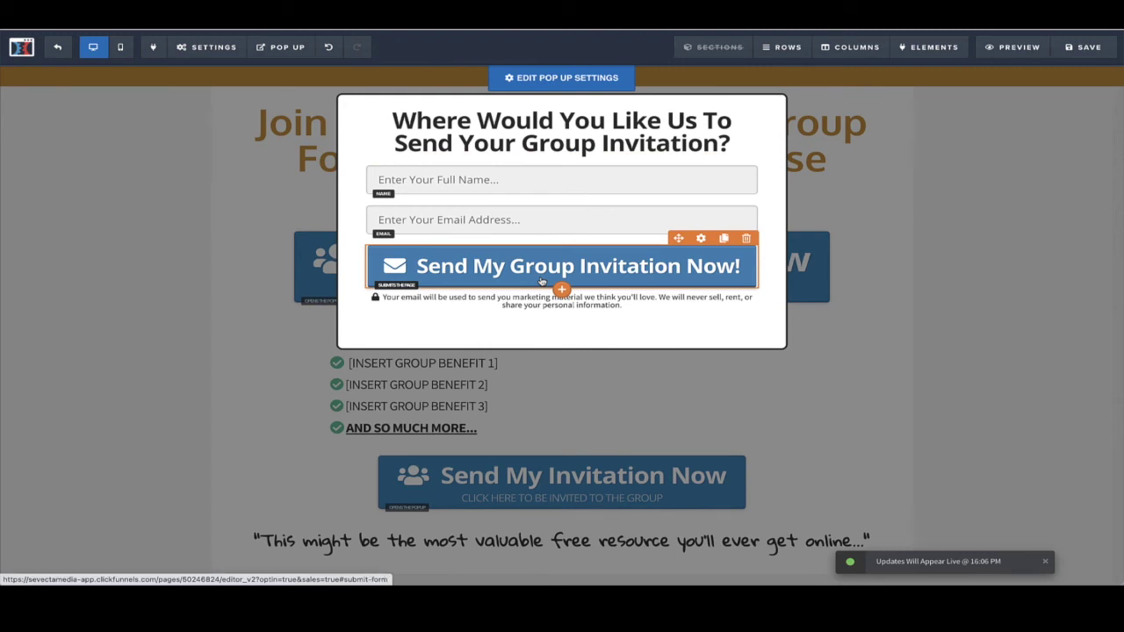
{"action": "left_click", "coordinate": [861, 390]}
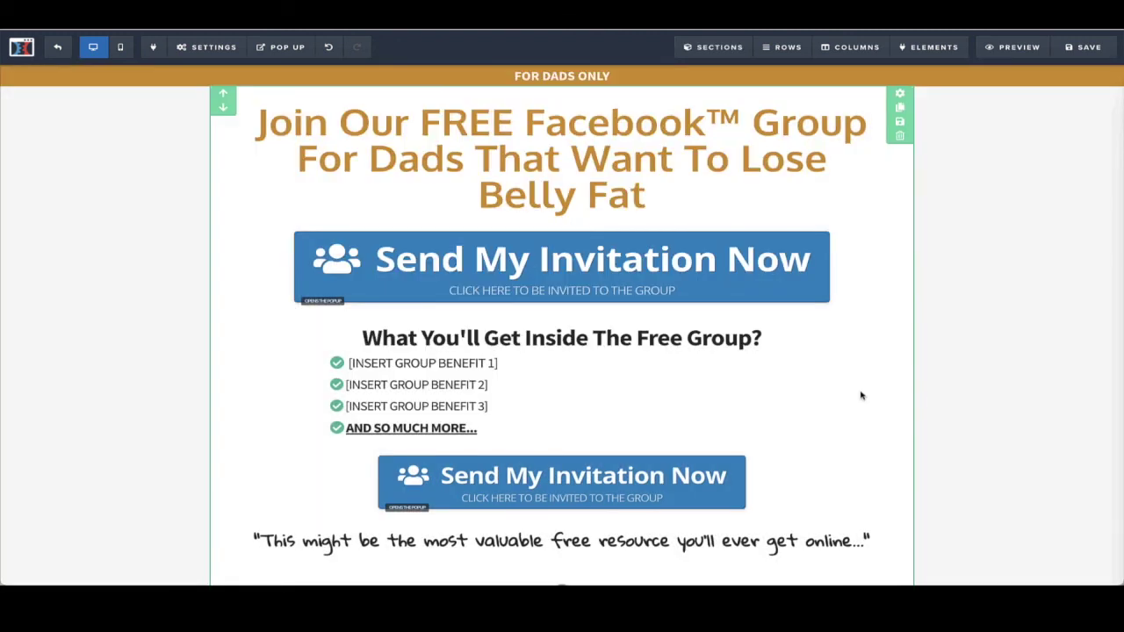
{"action": "left_click", "coordinate": [57, 49]}
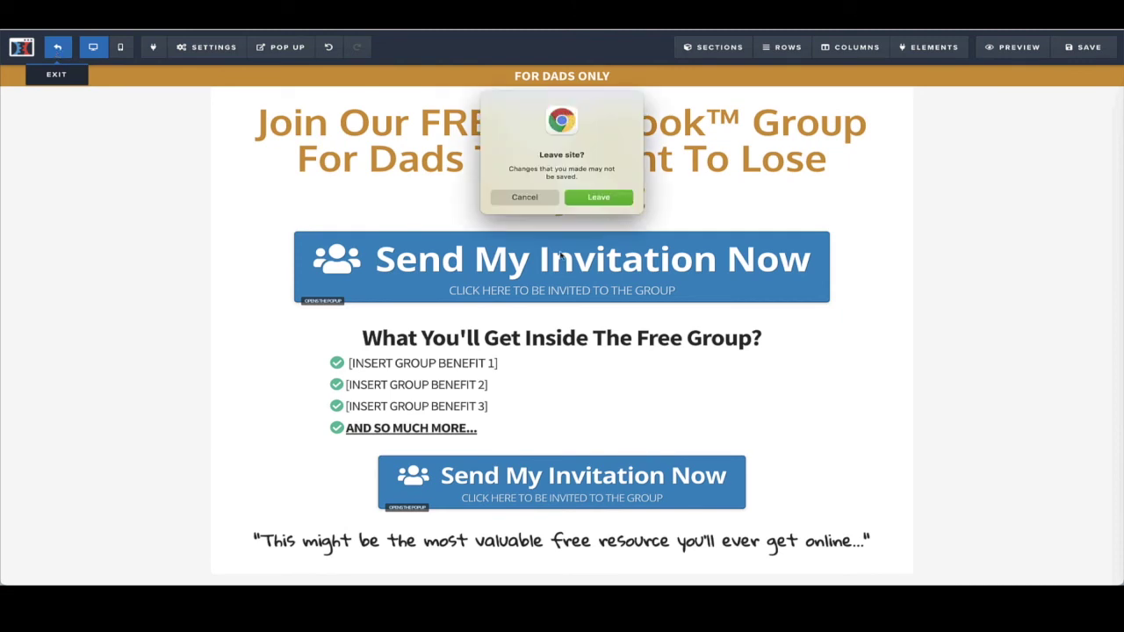
{"action": "left_click", "coordinate": [532, 202]}
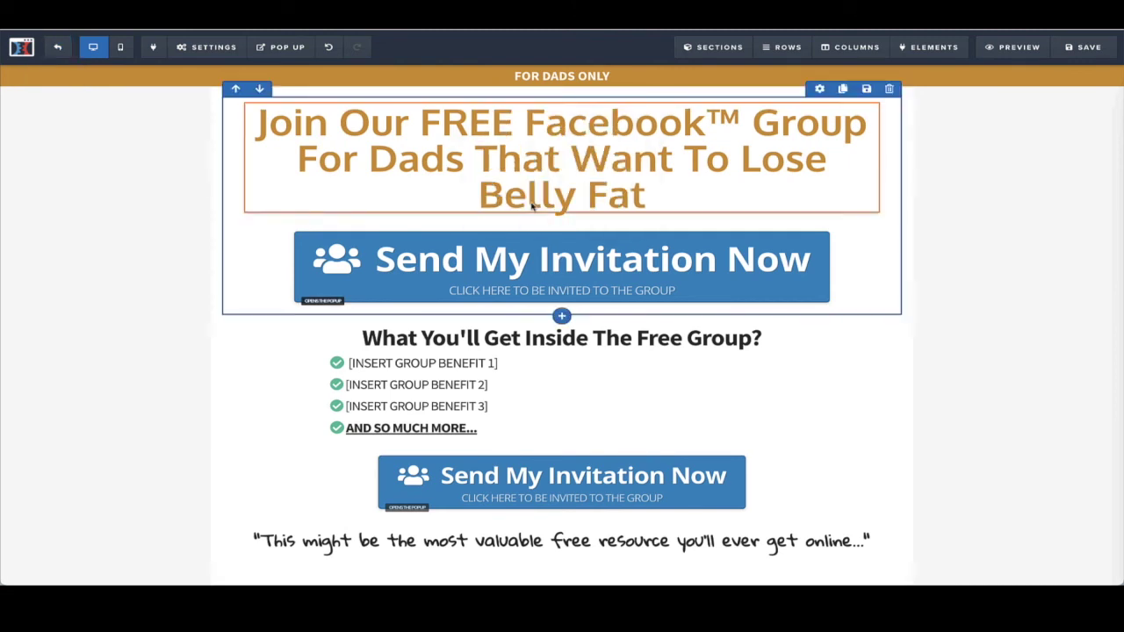
{"action": "left_click", "coordinate": [1083, 48]}
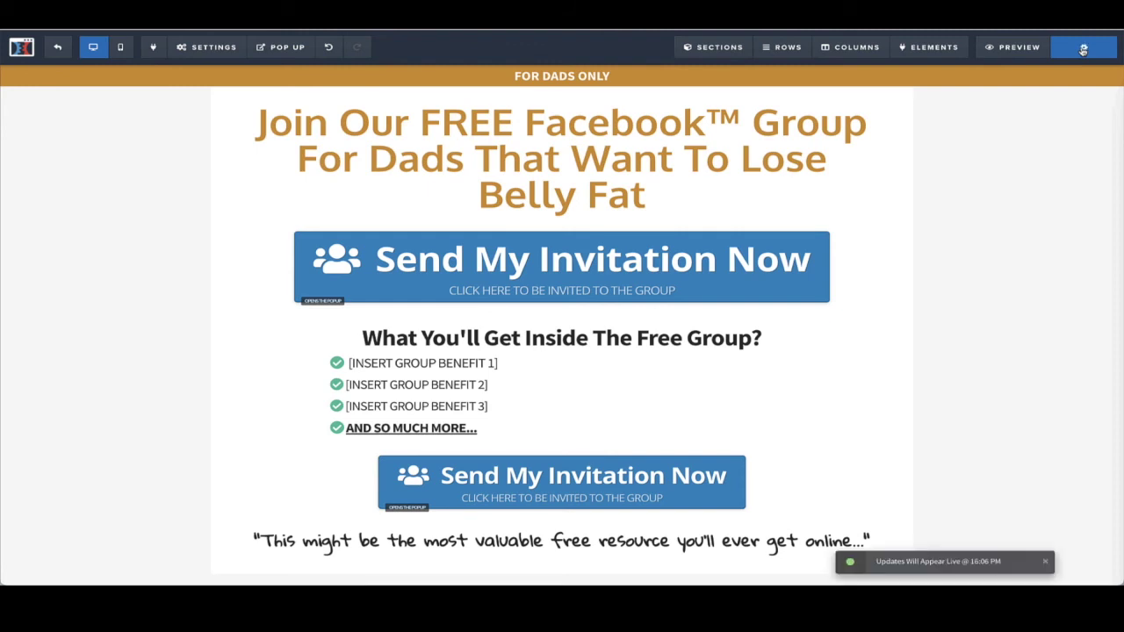
{"action": "left_click", "coordinate": [56, 49]}
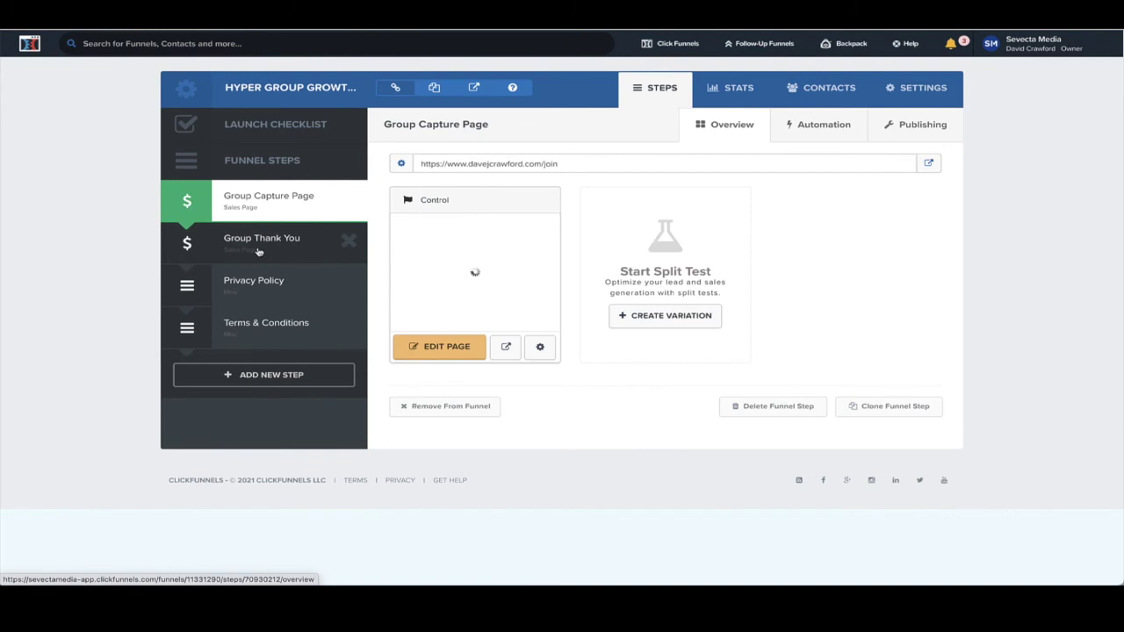
Open the Group Thank You page and set the countdown to 3 seconds.
{"action": "left_click", "coordinate": [259, 252]}
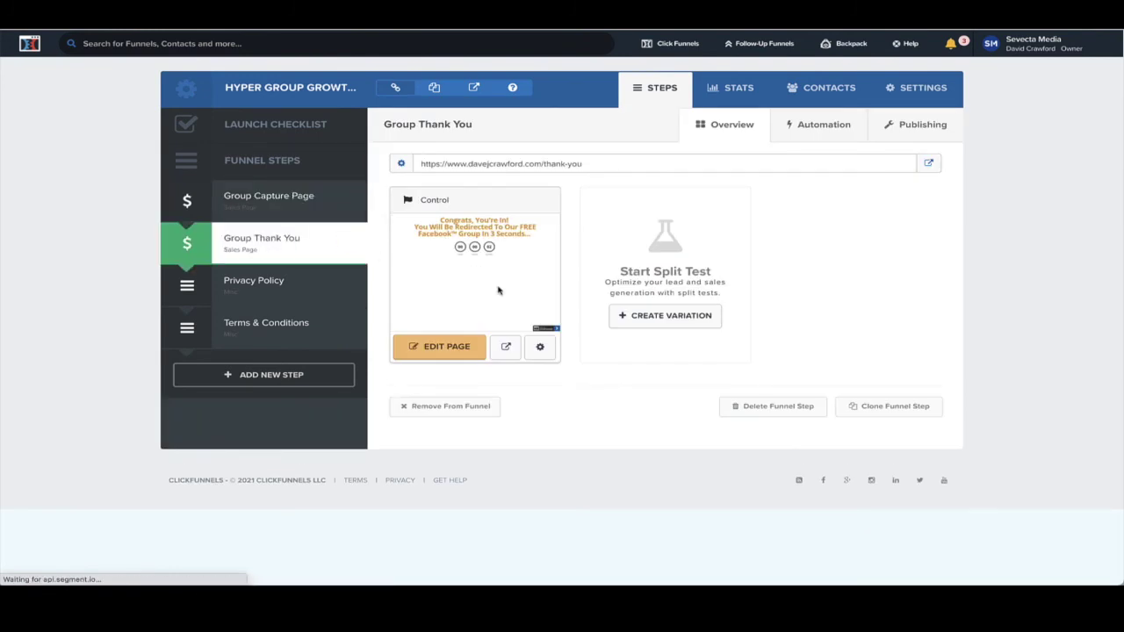
{"action": "left_click", "coordinate": [466, 348]}
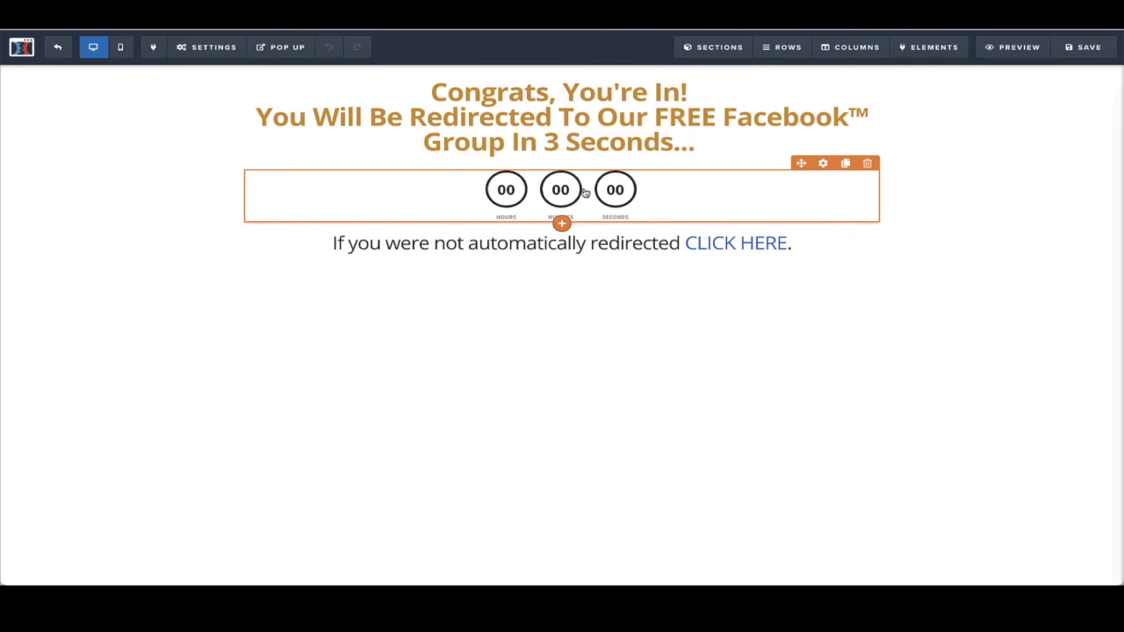
{"action": "left_click", "coordinate": [580, 191]}
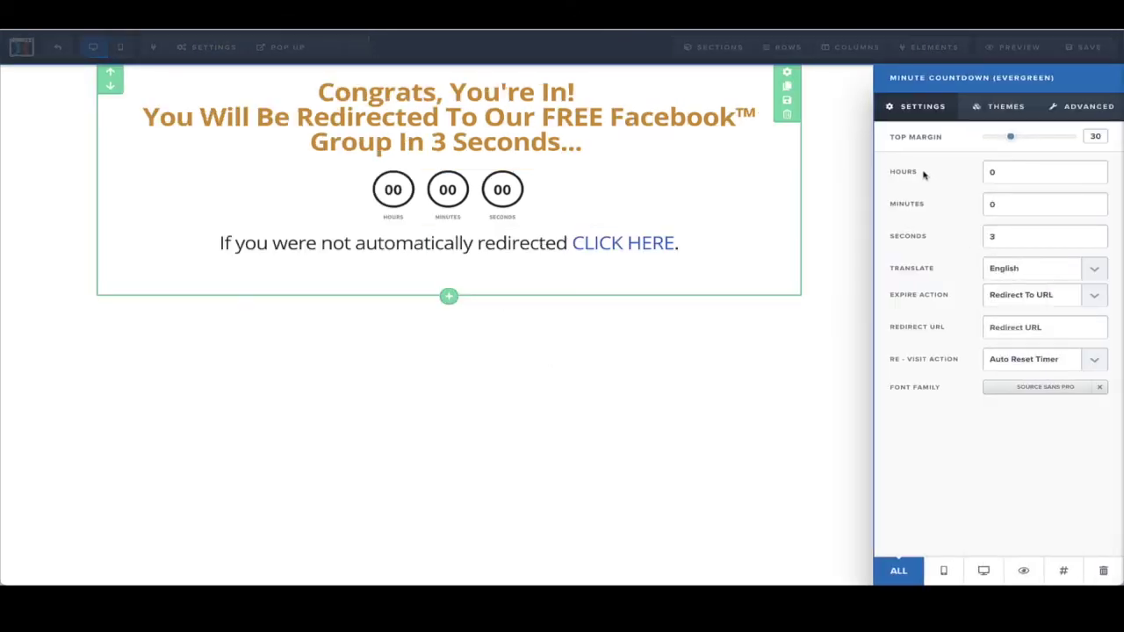
{"action": "left_click", "coordinate": [991, 235]}
{"action": "type", "text": "3"}
Set the countdown's redirect URL to the Facebook group's address.
{"action": "left_click", "coordinate": [1035, 329]}
{"action": "left_click", "coordinate": [1024, 354]}
{"action": "key", "text": "End"}
{"action": "key", "text": "BackSpace"}
{"action": "key", "text": "BackSpace"}
{"action": "key", "text": "BackSpace"}
{"action": "key", "text": "BackSpace"}
{"action": "key", "text": "BackSpace"}
{"action": "key", "text": "BackSpace"}
{"action": "key", "text": "BackSpace"}
{"action": "key", "text": "BackSpace"}
{"action": "key", "text": "BackSpace"}
{"action": "key", "text": "BackSpace"}
{"action": "key", "text": "BackSpace"}
{"action": "key", "text": "BackSpace"}
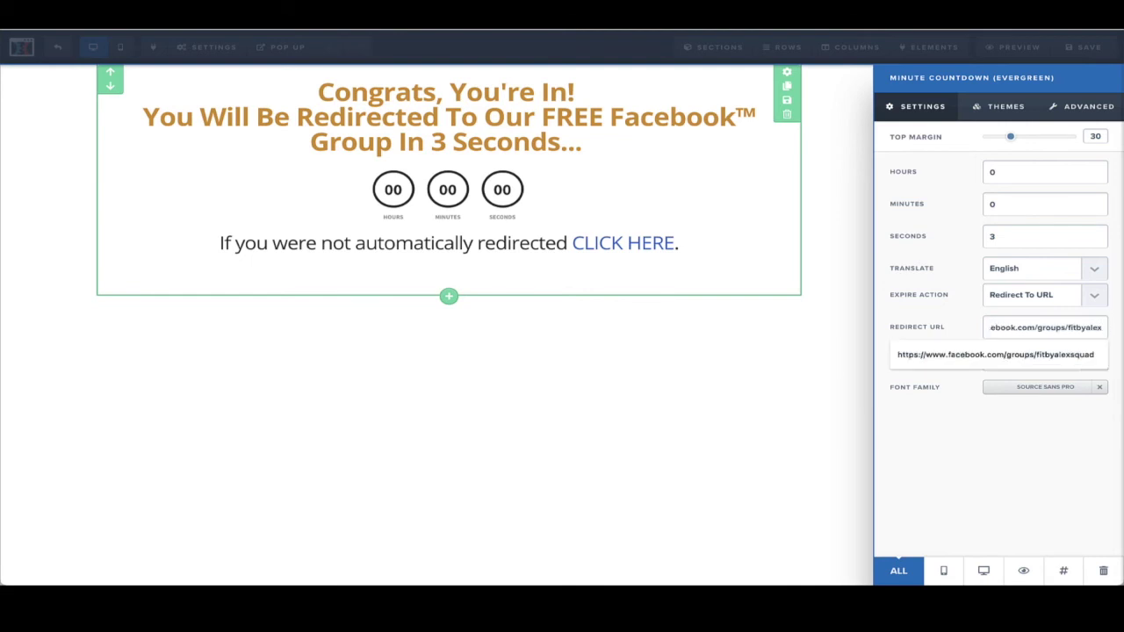
{"action": "key", "text": "BackSpace"}
{"action": "key", "text": "BackSpace"}
{"action": "type", "text": "DA"}
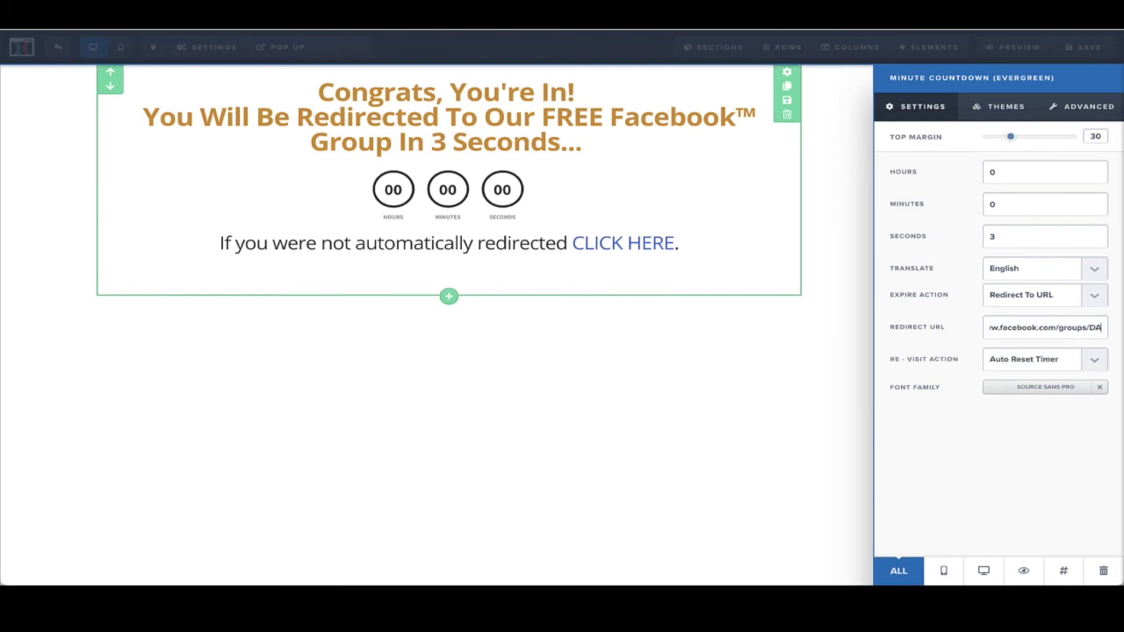
{"action": "type", "text": "VEJCRAWFORD"}
{"action": "key", "text": "BackSpace"}
{"action": "key", "text": "BackSpace"}
{"action": "key", "text": "BackSpace"}
{"action": "key", "text": "BackSpace"}
{"action": "key", "text": "BackSpace"}
{"action": "key", "text": "BackSpace"}
{"action": "key", "text": "BackSpace"}
{"action": "key", "text": "BackSpace"}
{"action": "key", "text": "BackSpace"}
{"action": "key", "text": "BackSpace"}
{"action": "key", "text": "BackSpace"}
{"action": "key", "text": "BackSpace"}
{"action": "key", "text": "BackSpace"}
{"action": "type", "text": "davejcrawford"}
{"action": "left_click", "coordinate": [820, 303]}
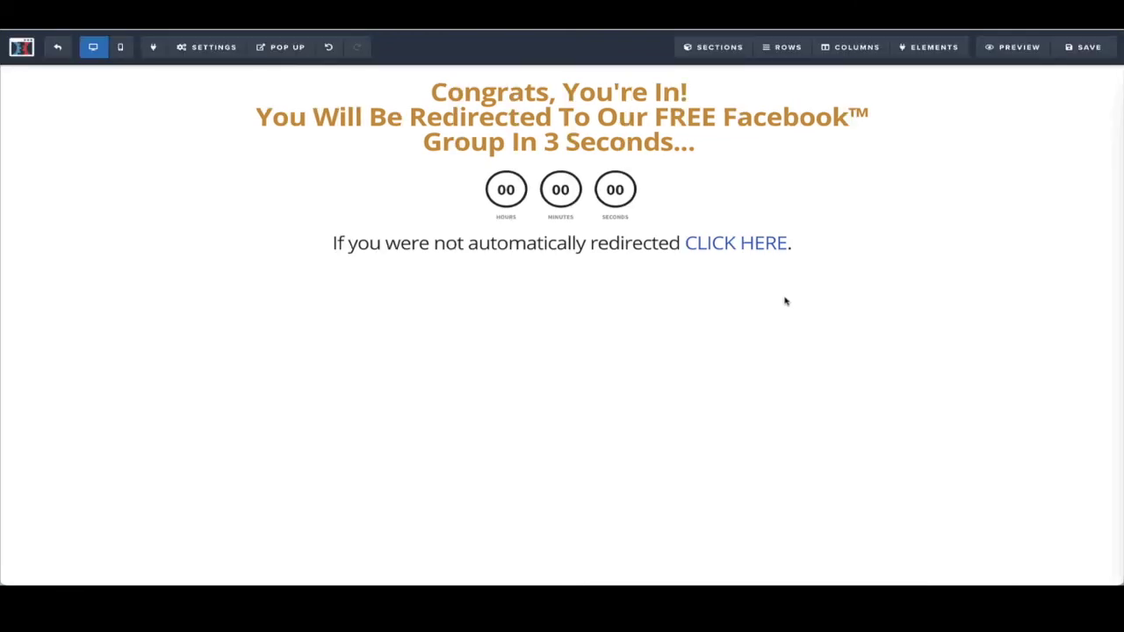
Replace the CLICK HERE link's address with the pasted Facebook group URL.
{"action": "left_click", "coordinate": [734, 251]}
{"action": "left_click", "coordinate": [685, 245]}
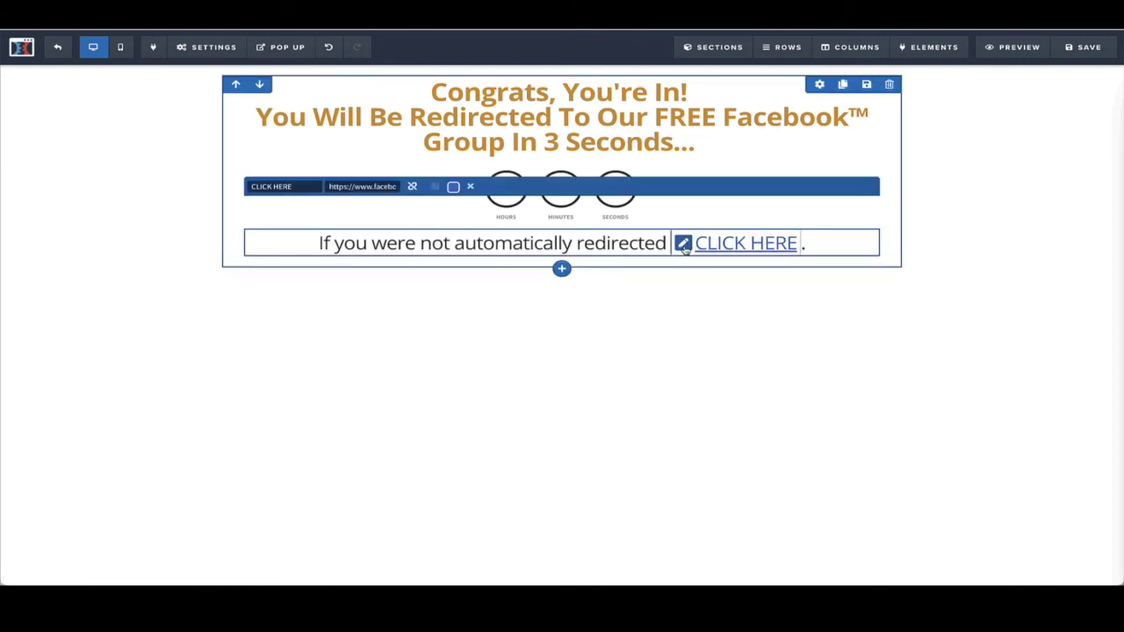
{"action": "left_click", "coordinate": [357, 187]}
{"action": "key", "text": "ctrl+a"}
{"action": "key", "text": "BackSpace"}
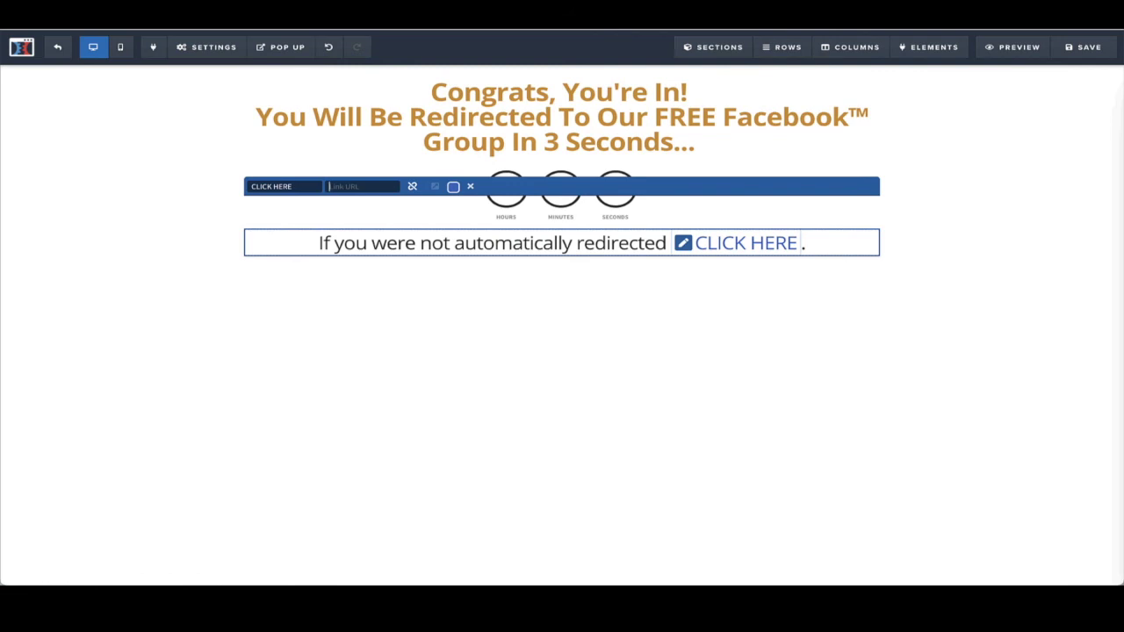
{"action": "key", "text": "ctrl+v"}
{"action": "left_click", "coordinate": [569, 357]}
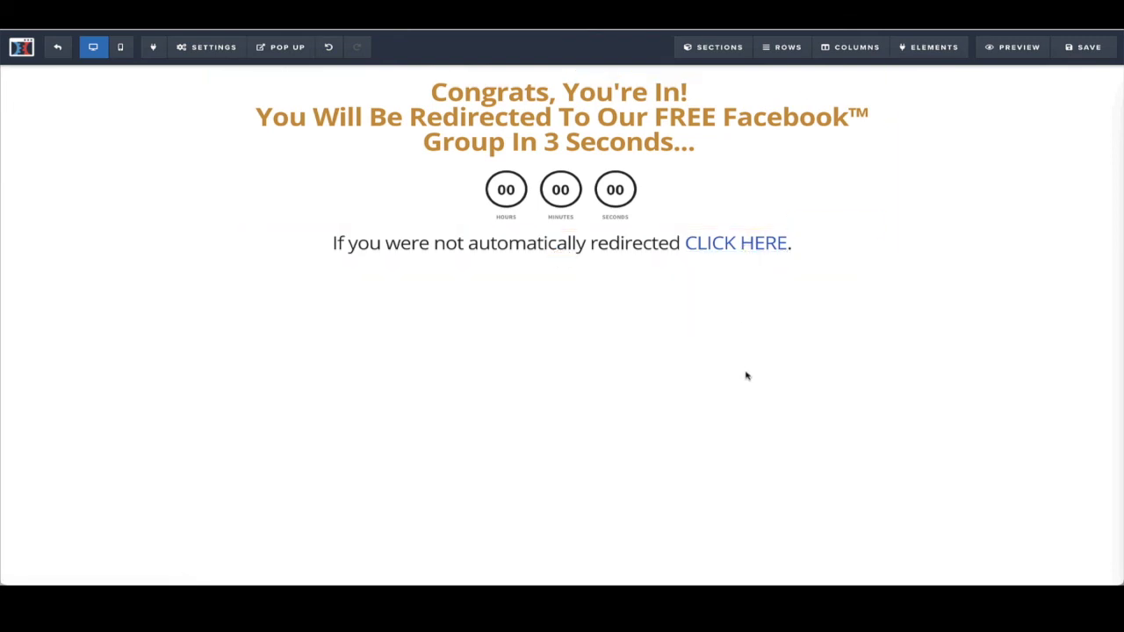
Set the Affiliate Badge to Hide, save the thank-you page and exit the editor.
{"action": "left_click", "coordinate": [122, 48]}
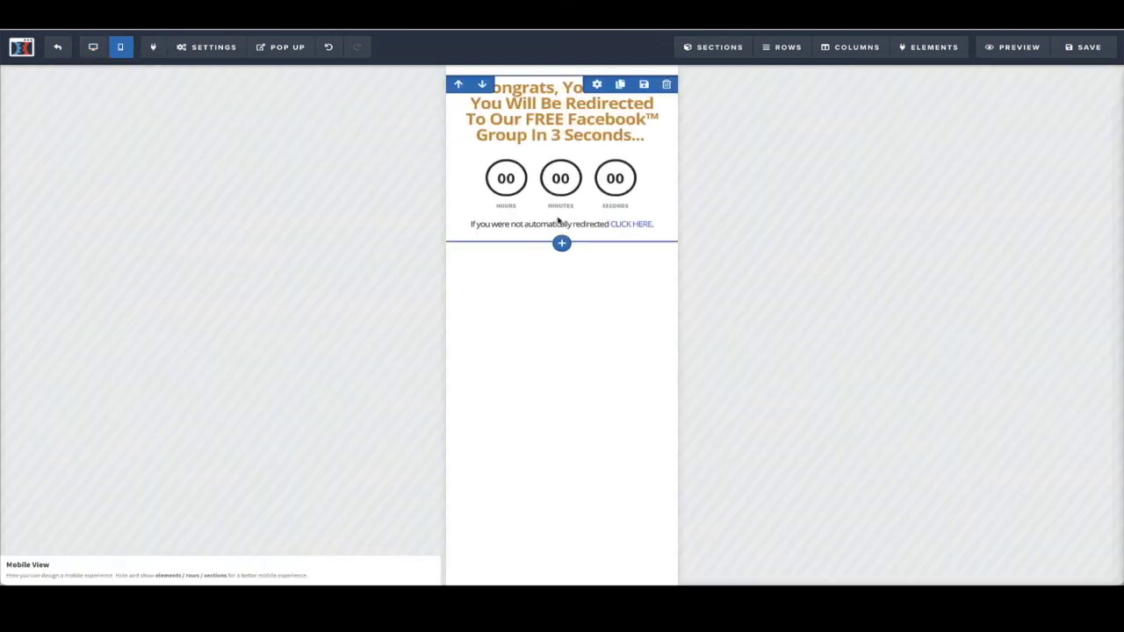
{"action": "mouse_move", "coordinate": [196, 54]}
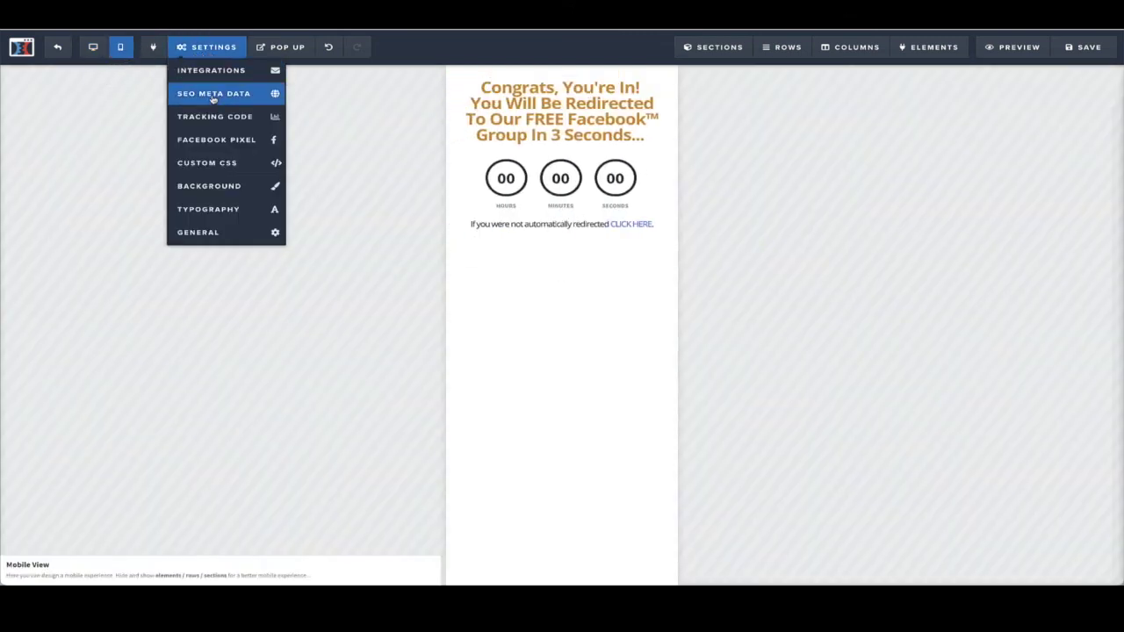
{"action": "left_click", "coordinate": [214, 94]}
{"action": "left_click", "coordinate": [246, 180]}
{"action": "mouse_move", "coordinate": [220, 49]}
{"action": "left_click", "coordinate": [231, 234]}
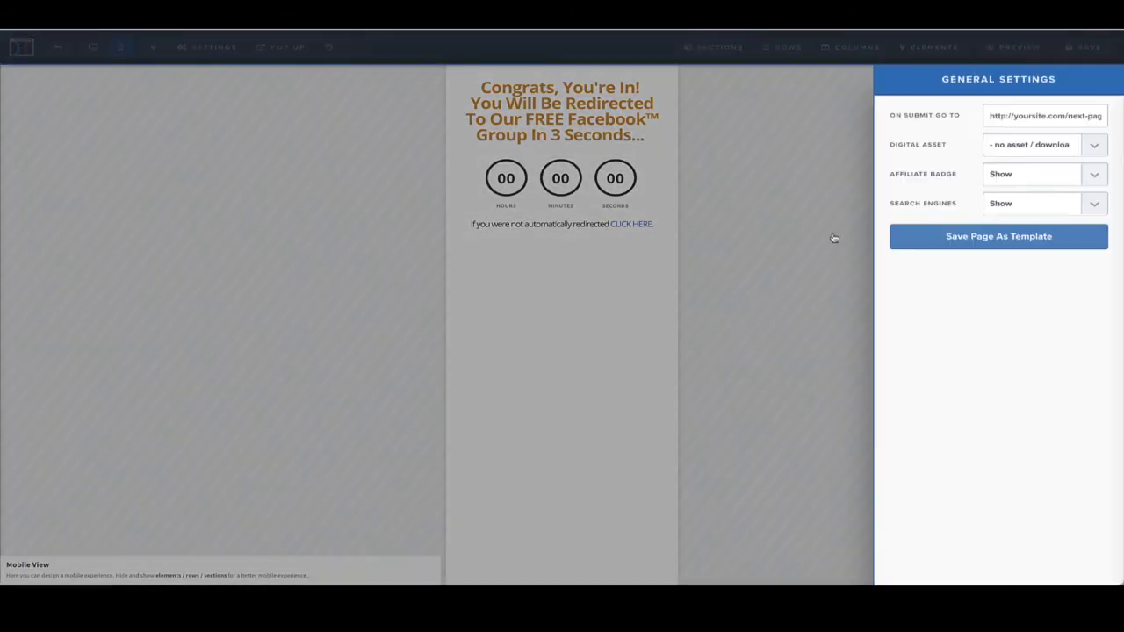
{"action": "left_click", "coordinate": [1025, 173]}
{"action": "left_click", "coordinate": [1010, 162]}
{"action": "left_click", "coordinate": [755, 185]}
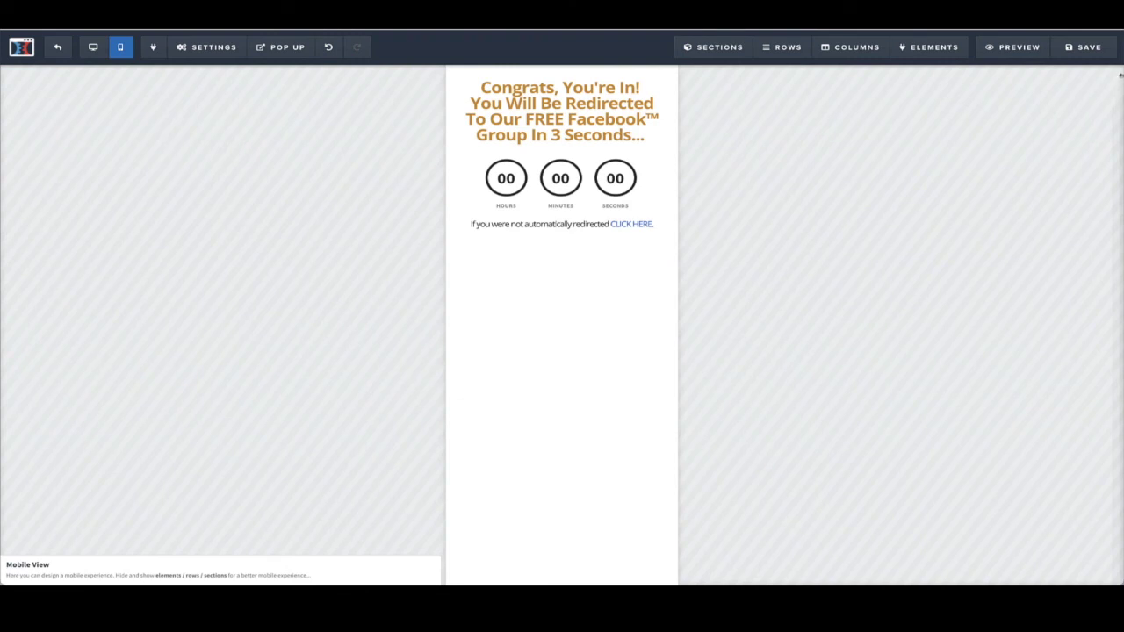
{"action": "left_click", "coordinate": [1096, 56]}
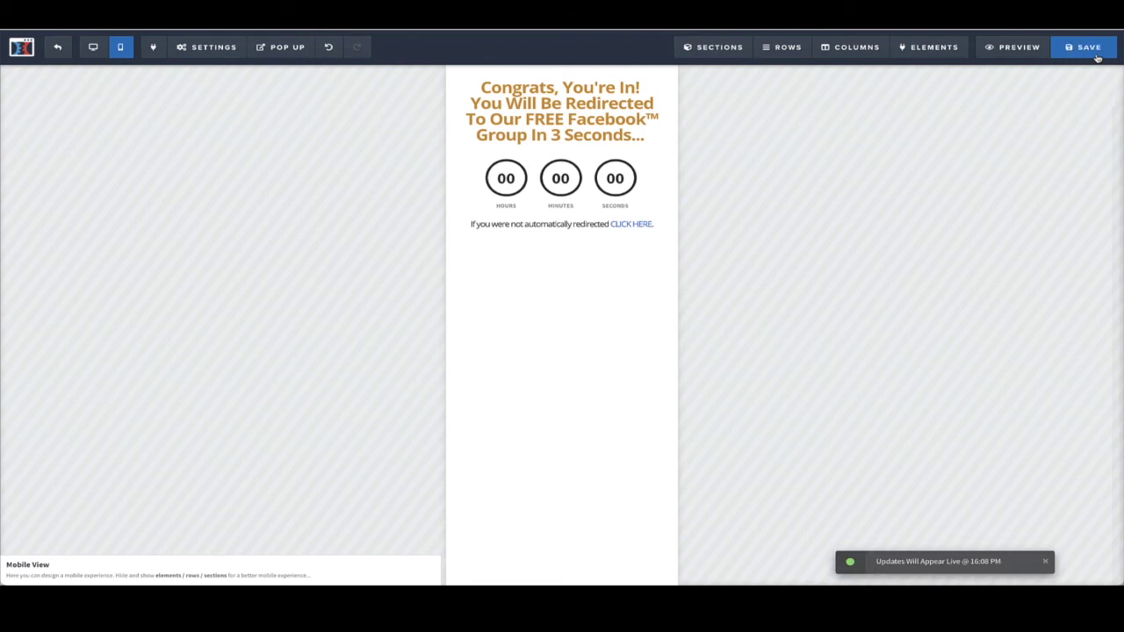
{"action": "left_click", "coordinate": [58, 54]}
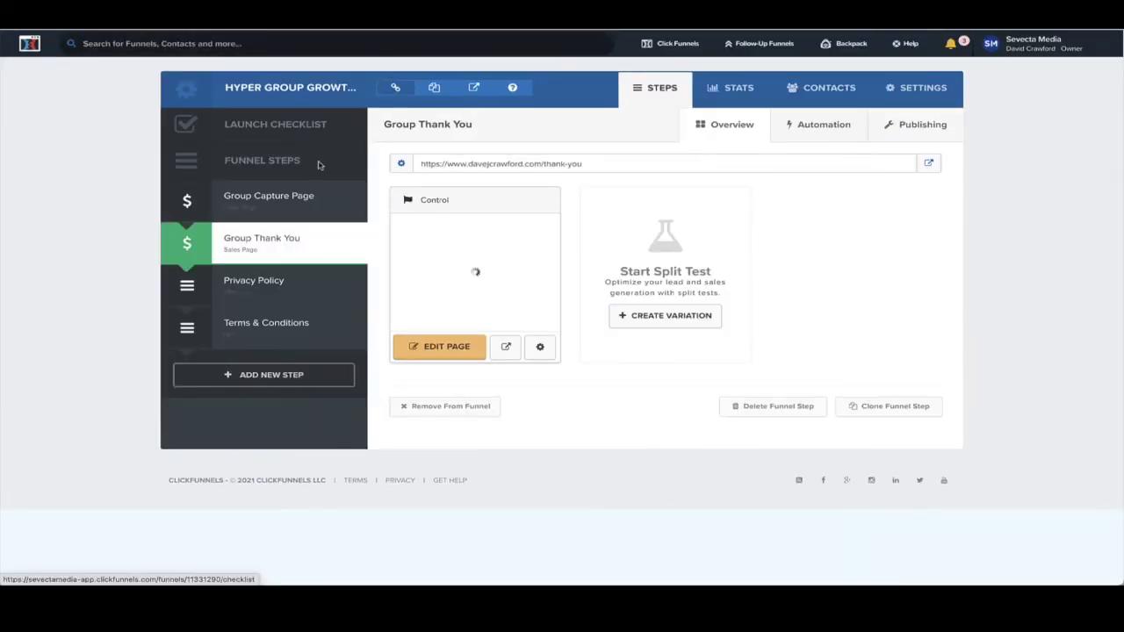
Load the Group Capture Page's live URL in a new browser tab.
{"action": "left_click", "coordinate": [310, 209]}
{"action": "left_click_drag", "start_coordinate": [587, 164], "coordinate": [419, 172]}
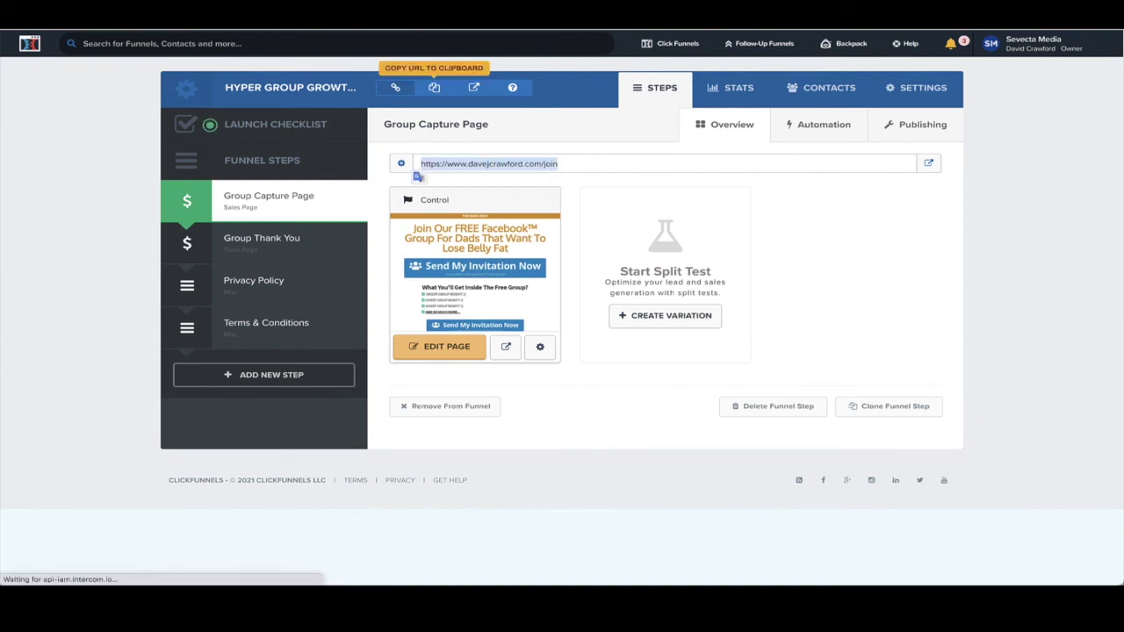
{"action": "key", "text": "ctrl+t"}
{"action": "key", "text": "ctrl+v"}
{"action": "key", "text": "Return"}
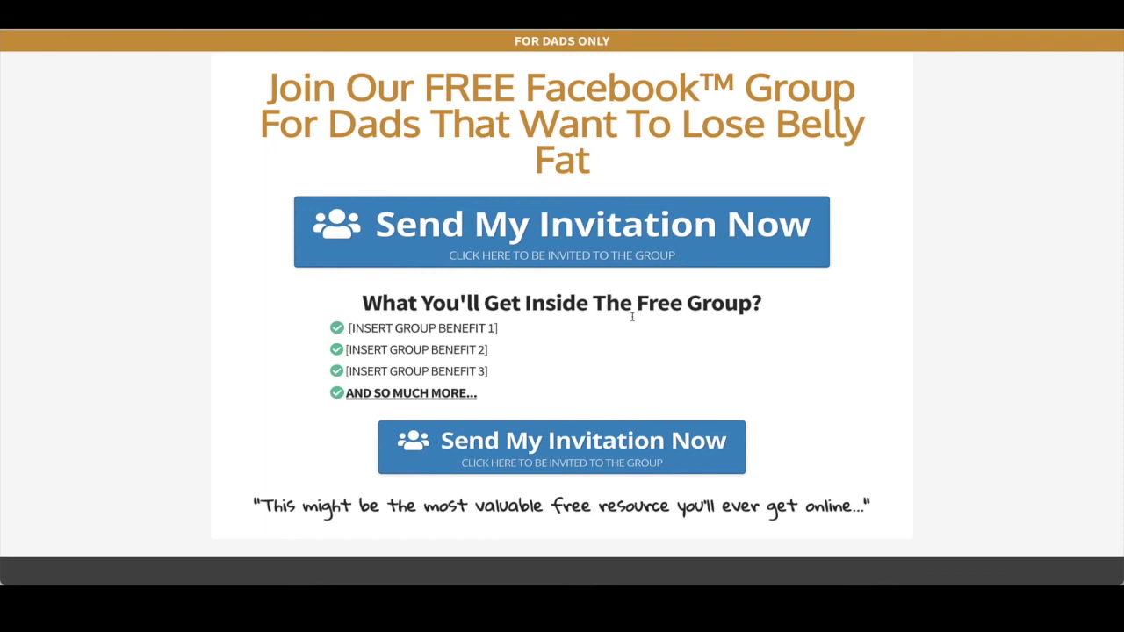
Open the invitation pop-up, clear the prefilled e-mail, and enter a test full name.
{"action": "left_click", "coordinate": [553, 228]}
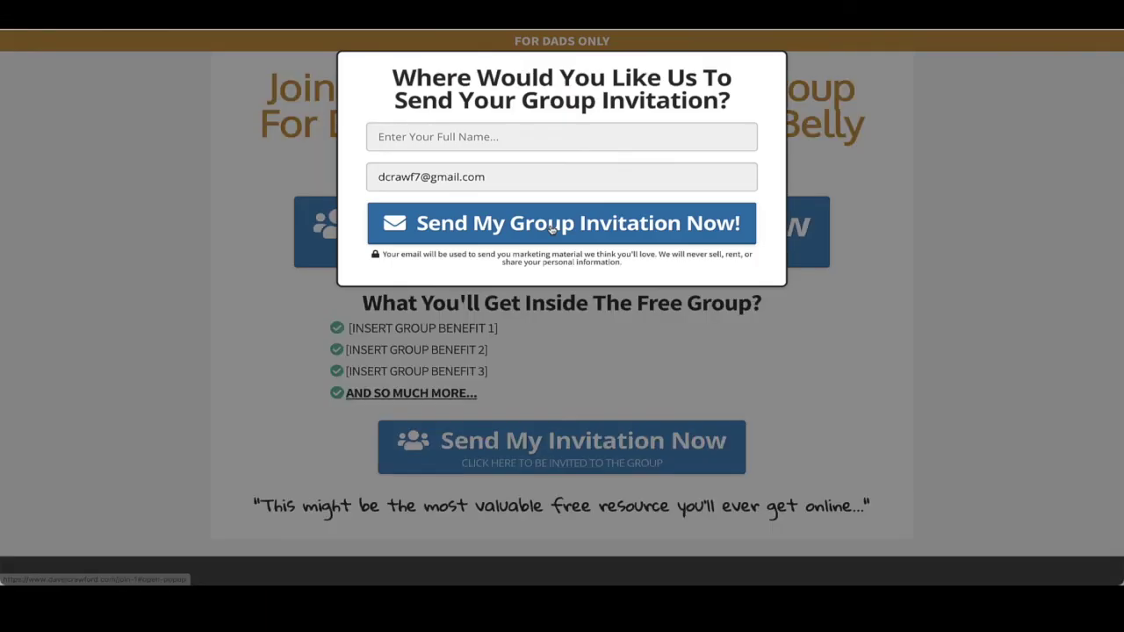
{"action": "left_click", "coordinate": [461, 156]}
{"action": "left_click", "coordinate": [539, 177]}
{"action": "key", "text": "ctrl+a"}
{"action": "key", "text": "BackSpace"}
{"action": "key", "text": "shift+Tab"}
{"action": "type", "text": "Dave J Crawford"}
Enter a test e-mail address and submit the invitation request.
{"action": "left_click", "coordinate": [419, 187]}
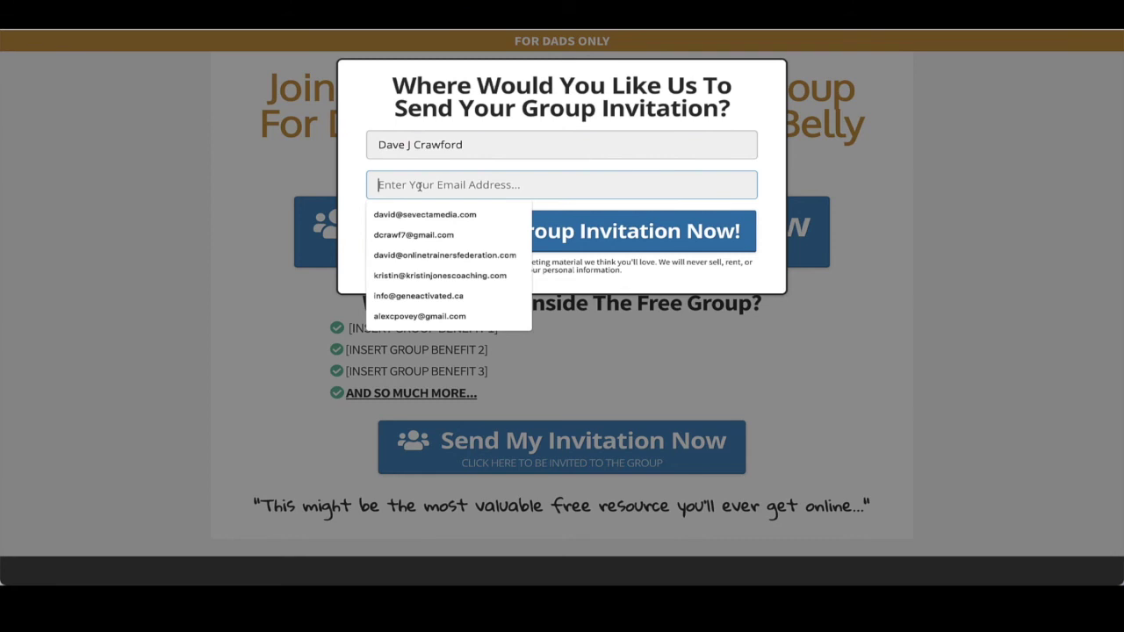
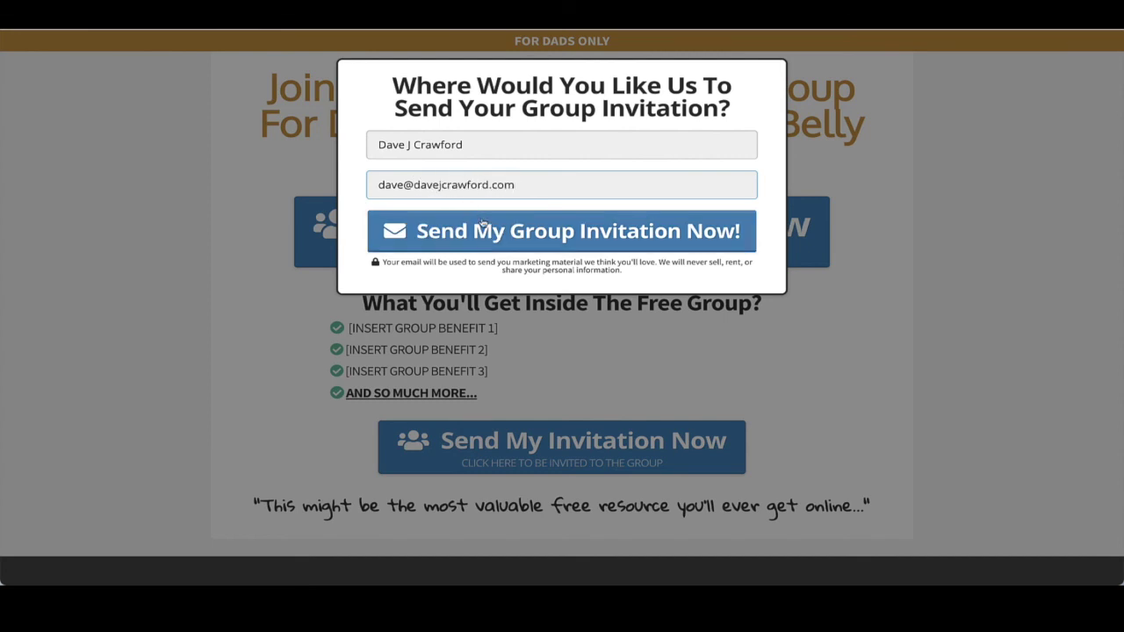
{"action": "left_click", "coordinate": [489, 233]}
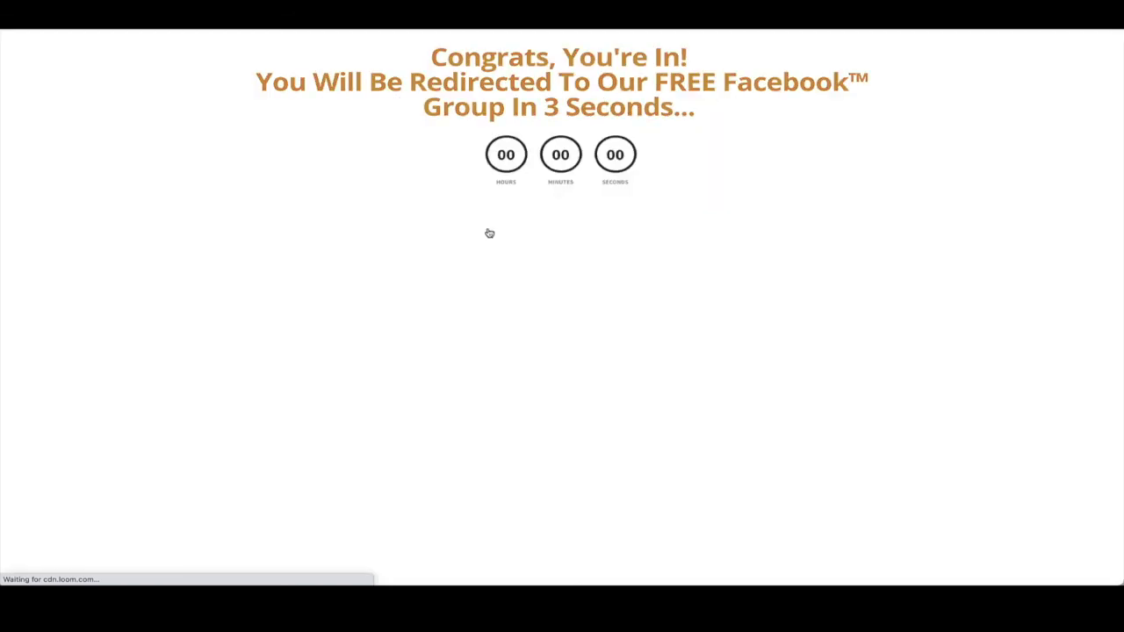